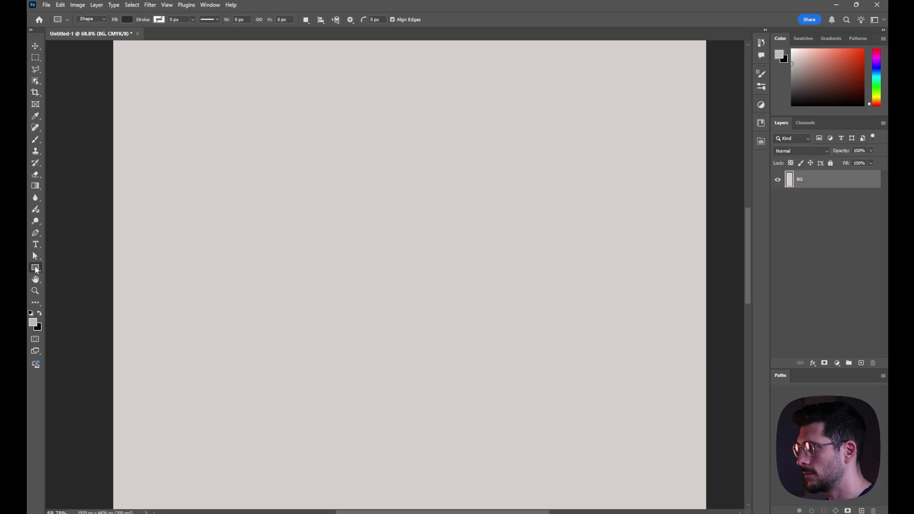
Draw a rectangle shape about 910 px square on the canvas and round all its corners to 455 px
right_click(35, 267)
left_click(71, 267)
left_click_drag(247, 129, 555, 411)
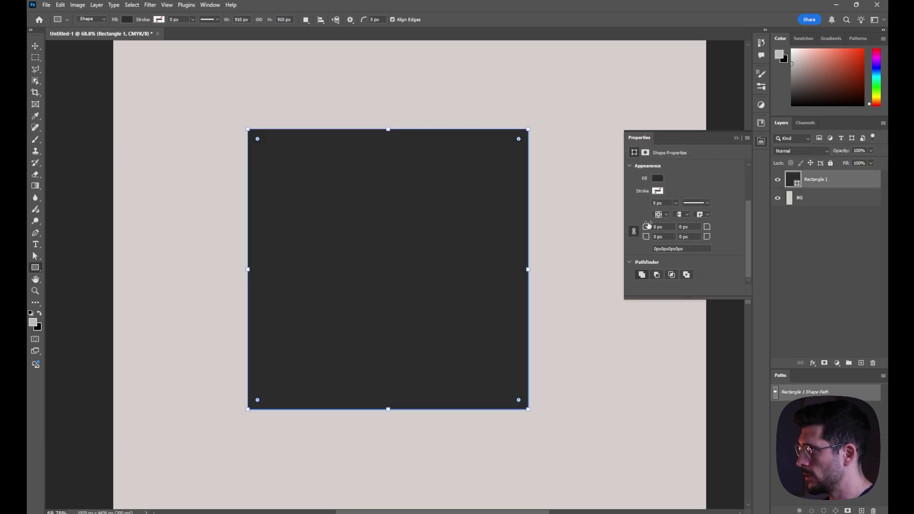
left_click_drag(648, 224, 868, 231)
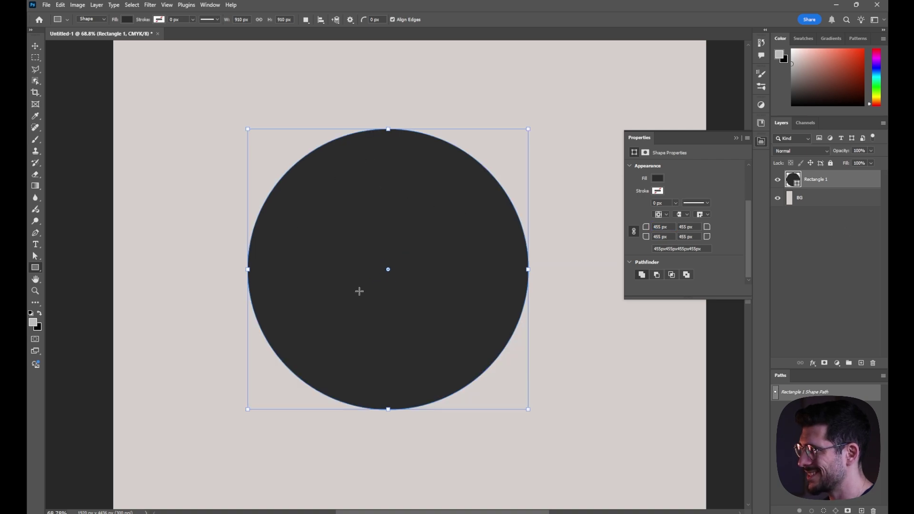
Reduce all corner radii of the circle to 449 px and check the short straight segment on its left edge
key("a")
scroll(245, 269, "up", 8)
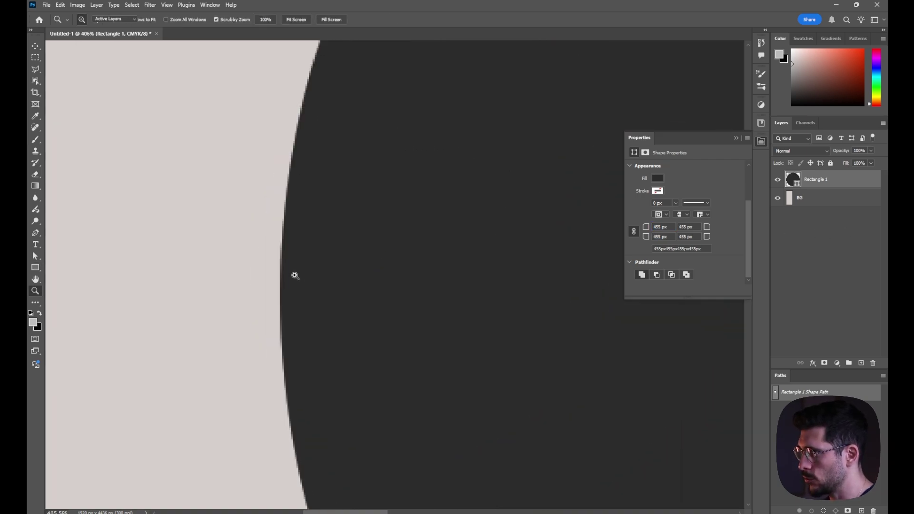
left_click(634, 232)
left_click_drag(646, 227, 645, 230)
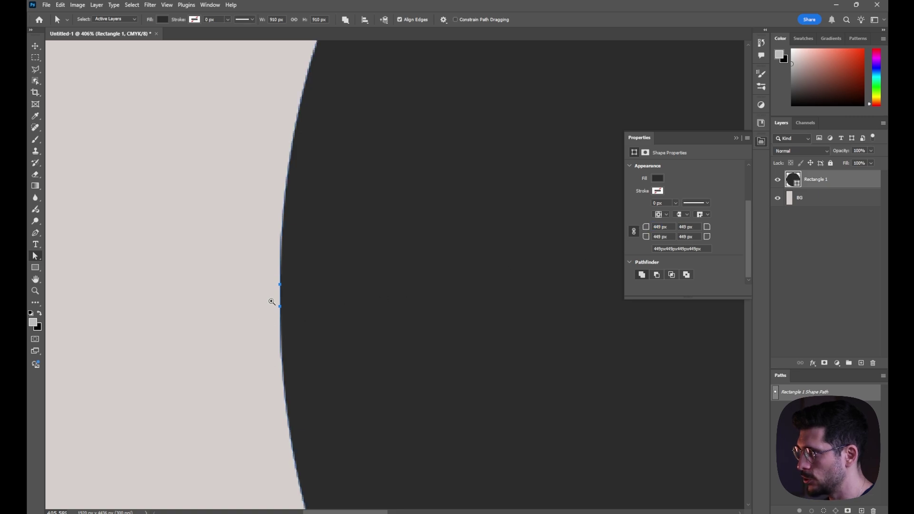
key("z")
left_click_drag(273, 295, 314, 320)
key("a")
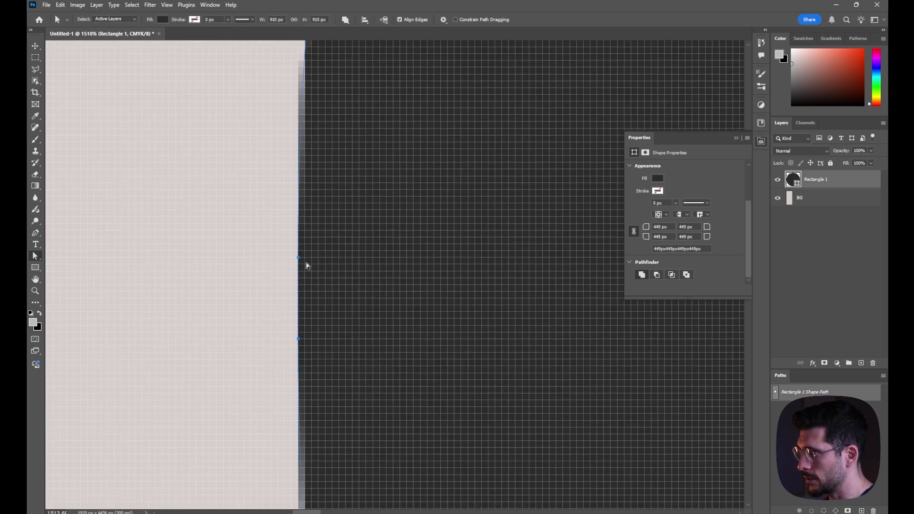
key("z")
left_click_drag(385, 356, 275, 290)
left_click_drag(454, 354, 299, 280)
left_click(353, 318)
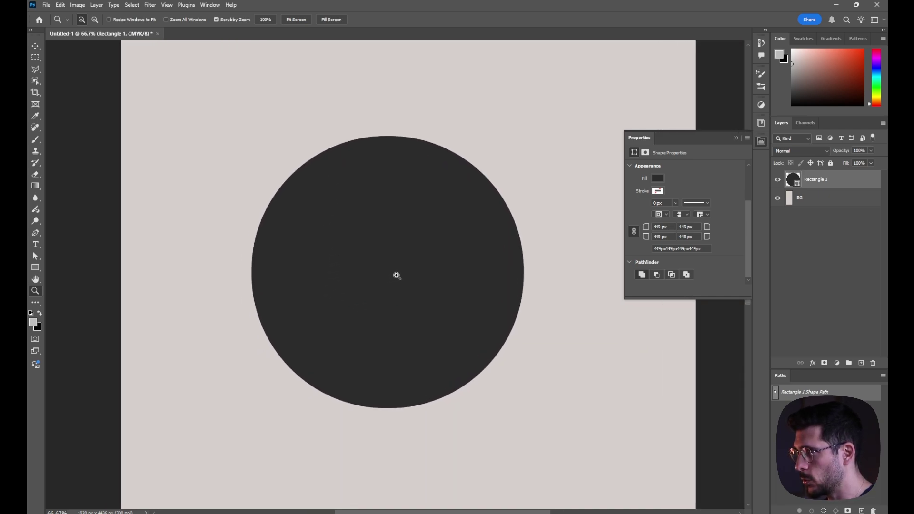
Warp the circle with the Inflate style at a bend of about -52% to form a squircle
left_click(762, 145)
key("ctrl+t")
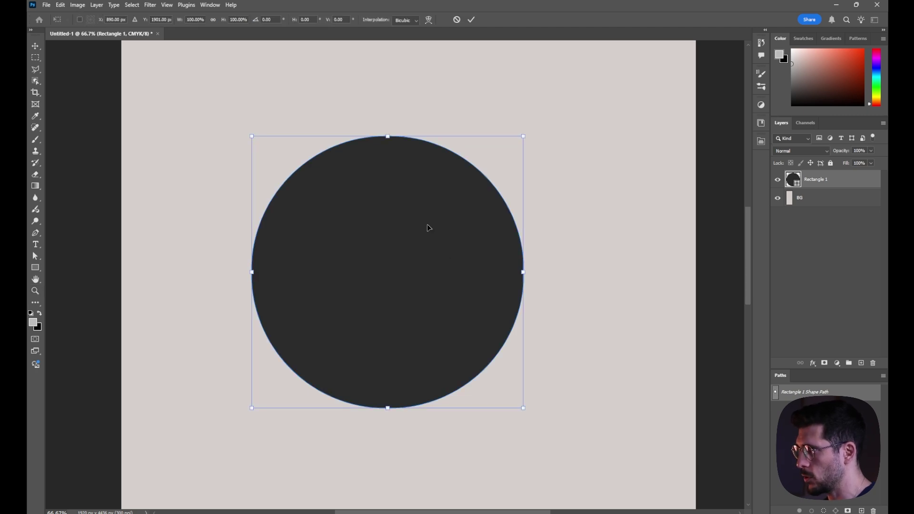
right_click(372, 209)
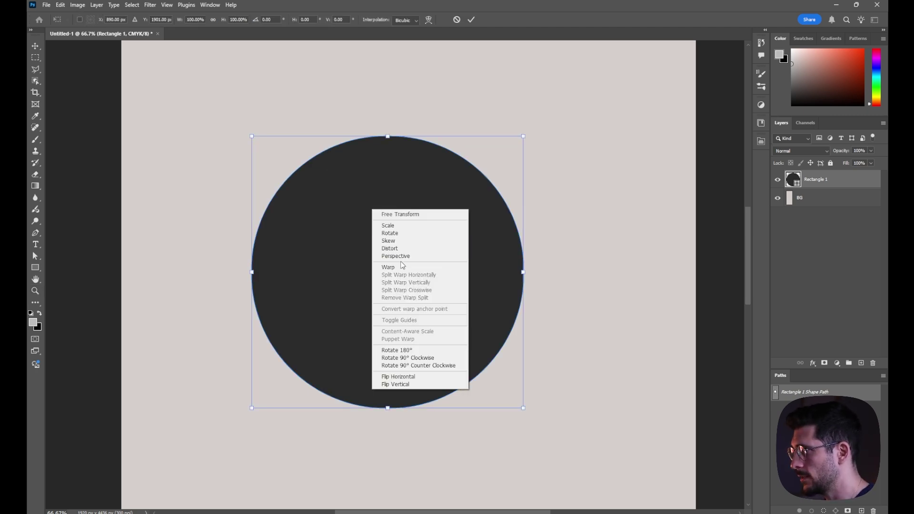
left_click(402, 268)
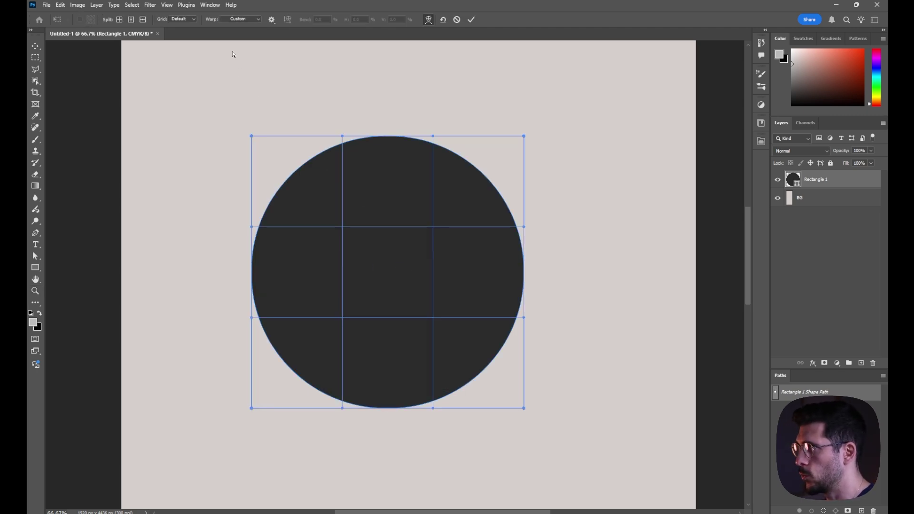
left_click(244, 20)
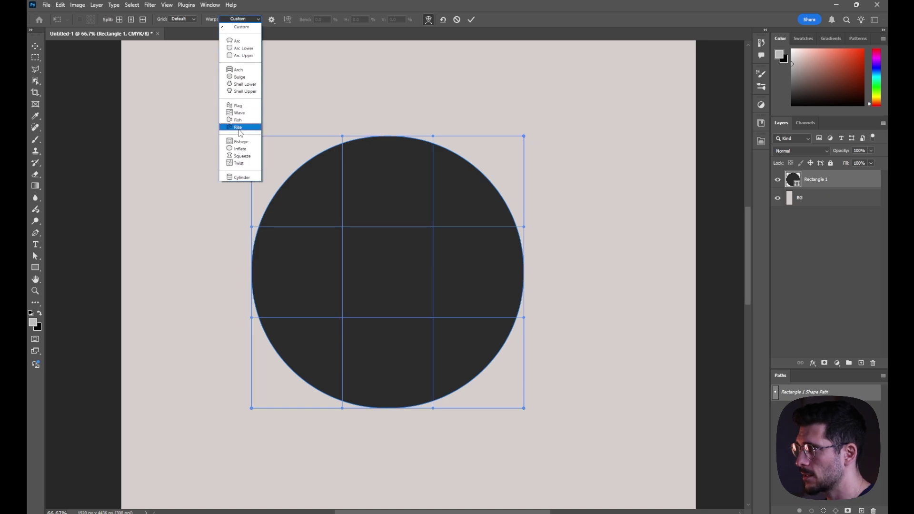
left_click(240, 148)
left_click_drag(388, 136, 392, 174)
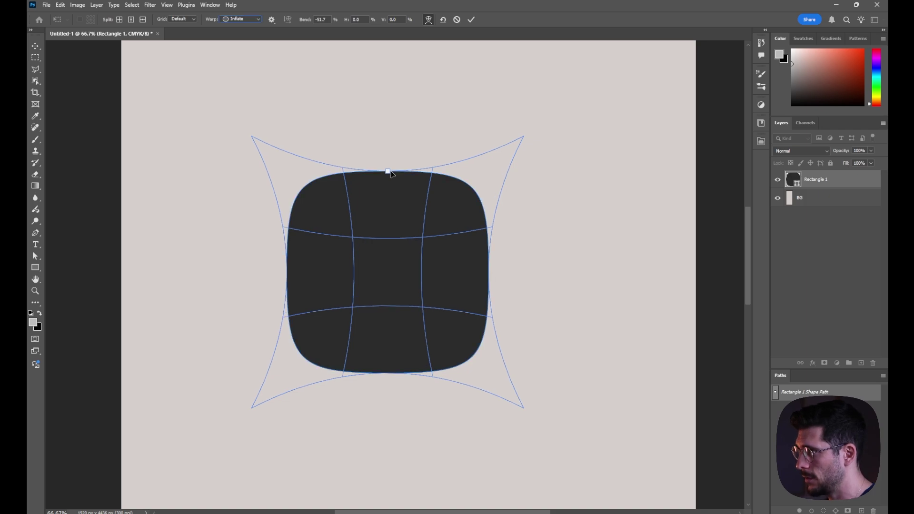
key("Return")
Examine the squircle's outline and anchor points, selecting the points on its right half
key("z")
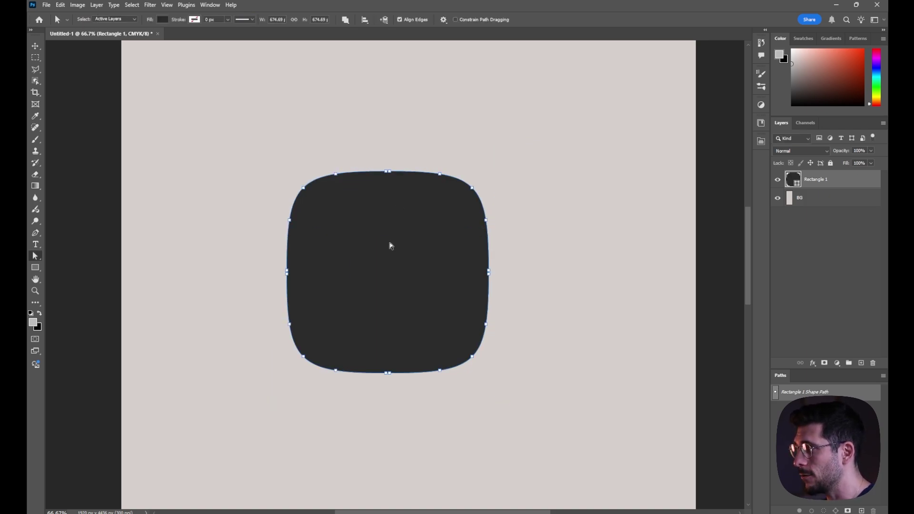
left_click(390, 245)
left_click(390, 245)
key("a")
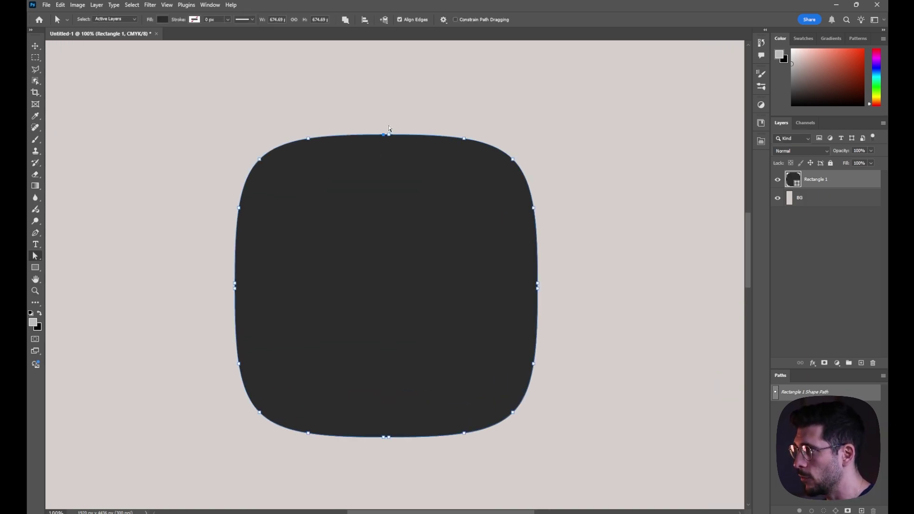
left_click_drag(388, 125, 627, 473)
key("Return")
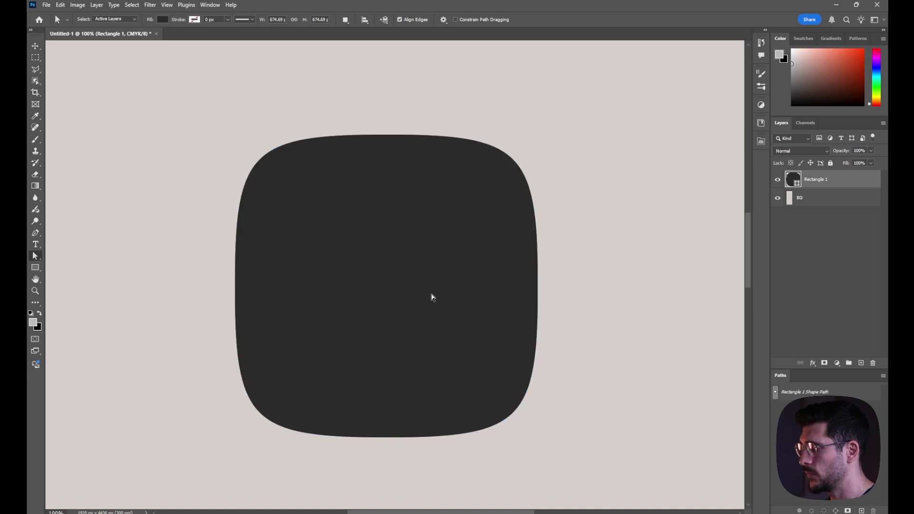
key("v")
key("z")
left_click(414, 290, "alt")
left_click_drag(406, 298, 399, 274)
key("z")
left_click(384, 268)
Define the squircle path as a custom shape
key("a")
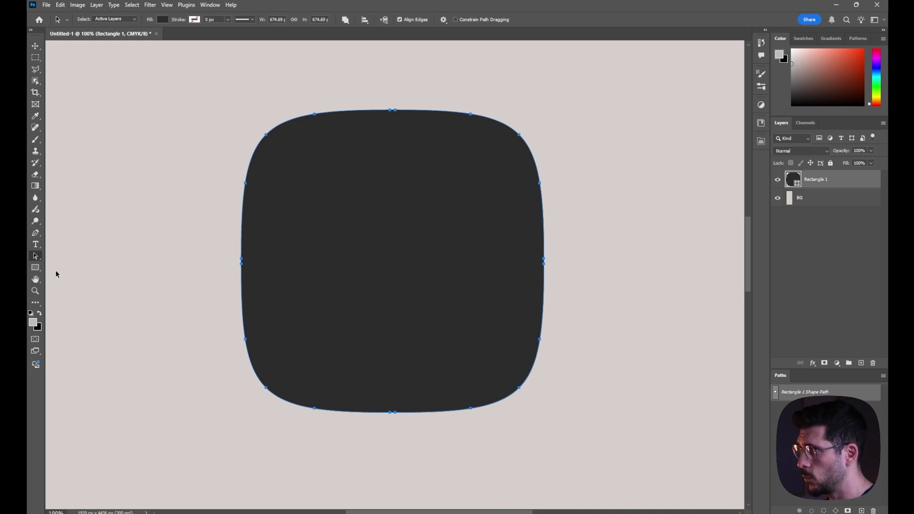
right_click(39, 257)
left_click(76, 255)
right_click(377, 215)
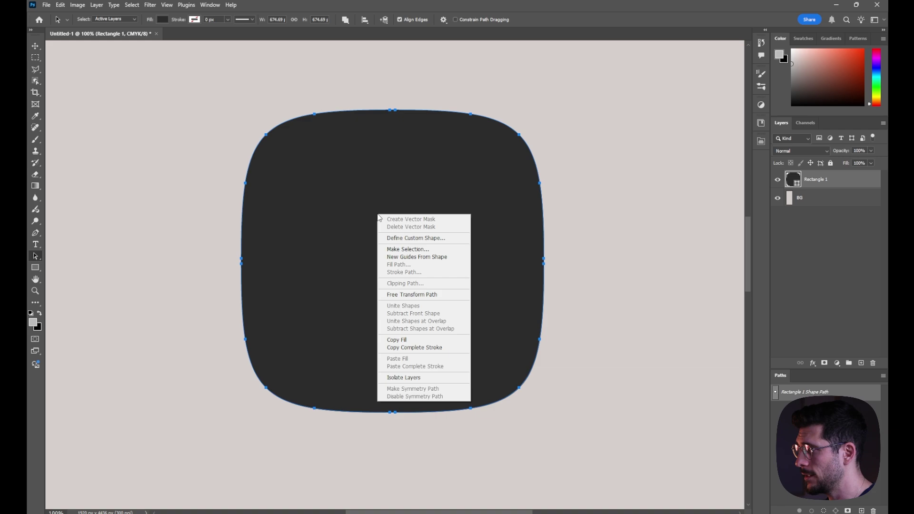
left_click(388, 239)
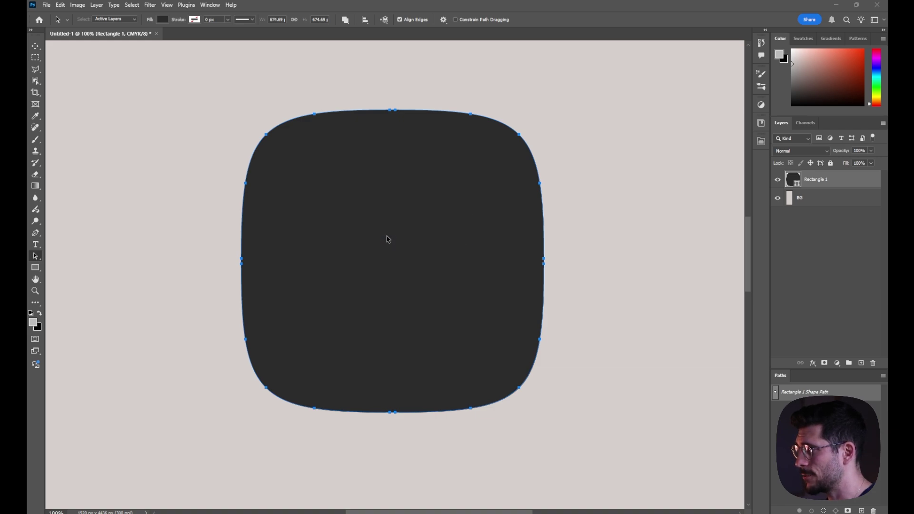
key("Return")
Activate the Custom Shape tool and view the saved squircle presets in the shape picker
right_click(36, 267)
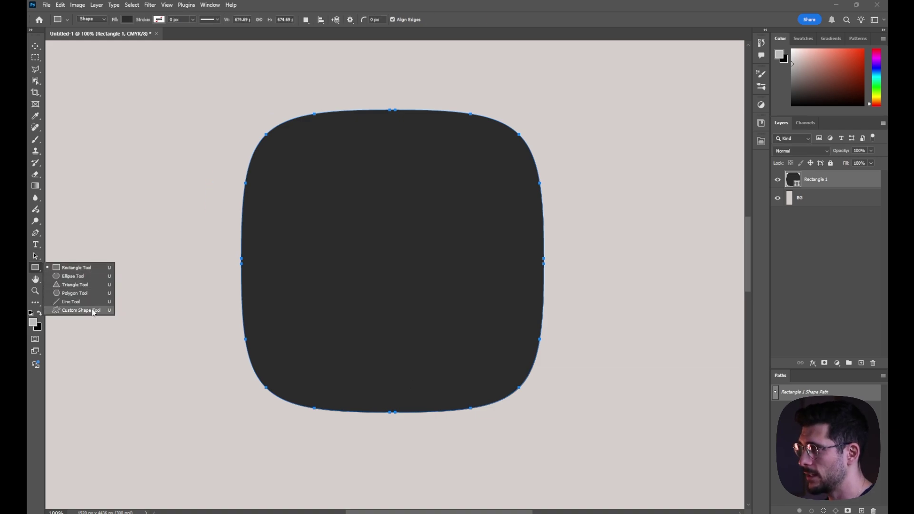
left_click(93, 308)
left_click(389, 22)
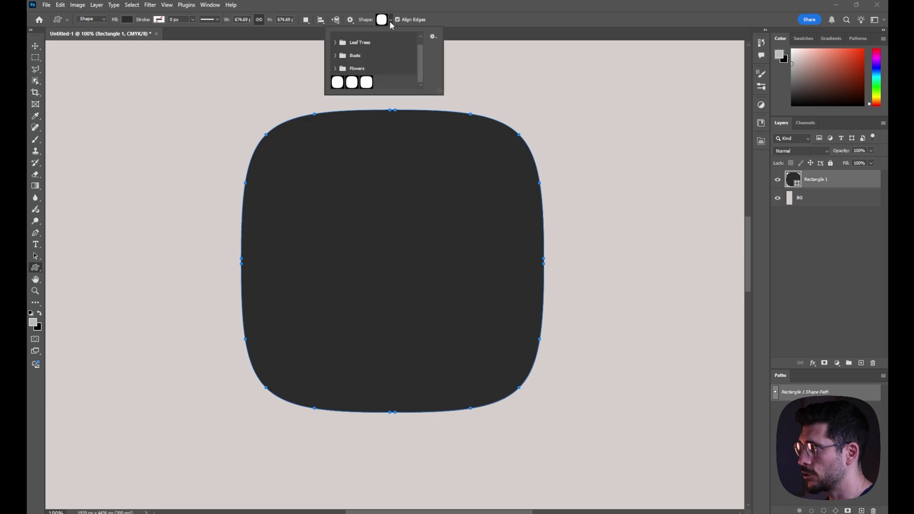
Move the squircle up and to the left on the page to free space below it
key("z")
left_click_drag(423, 242, 322, 273)
key("u")
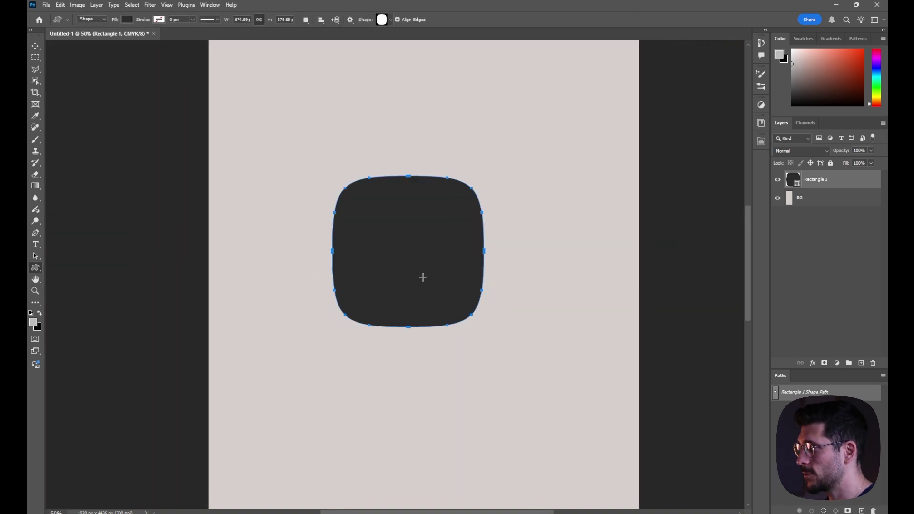
left_click_drag(423, 276, 371, 157)
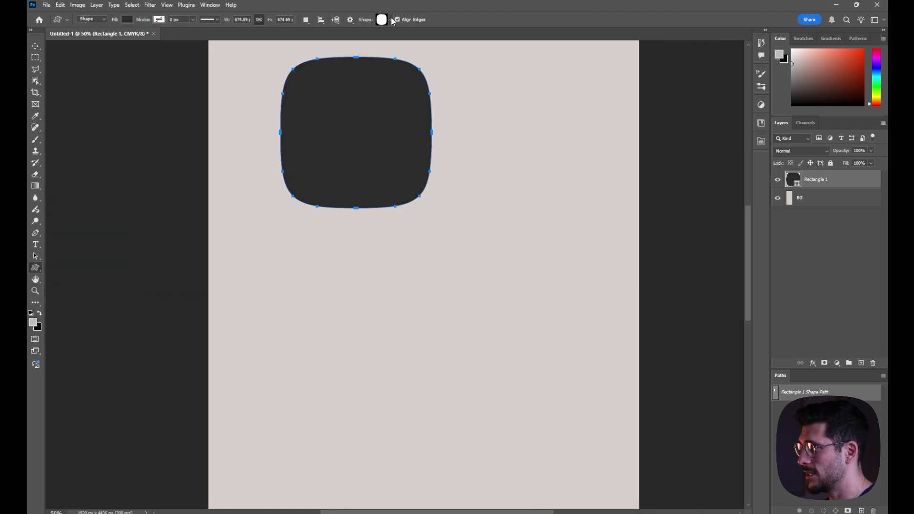
Draw the last saved squircle preset about 689 px wide below the existing shape
left_click(390, 19)
left_click(366, 81)
left_click_drag(367, 276, 518, 416)
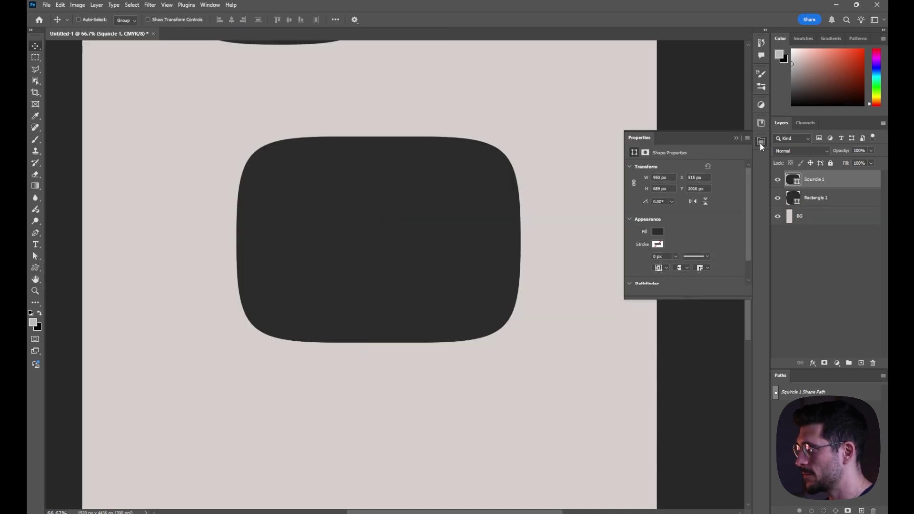
left_click(761, 142)
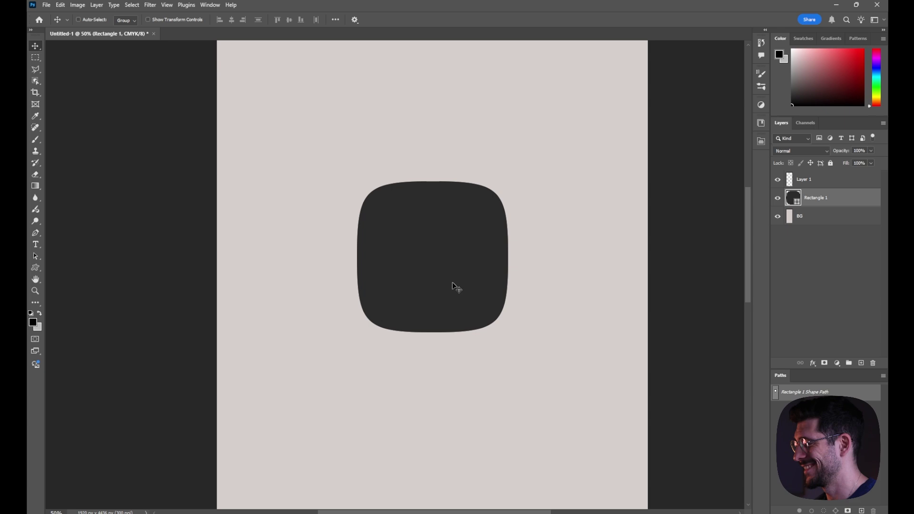
Stretch the squircle to about 1045 px wide by moving its right-half anchor points outward and the left-half points the opposite way
key("a")
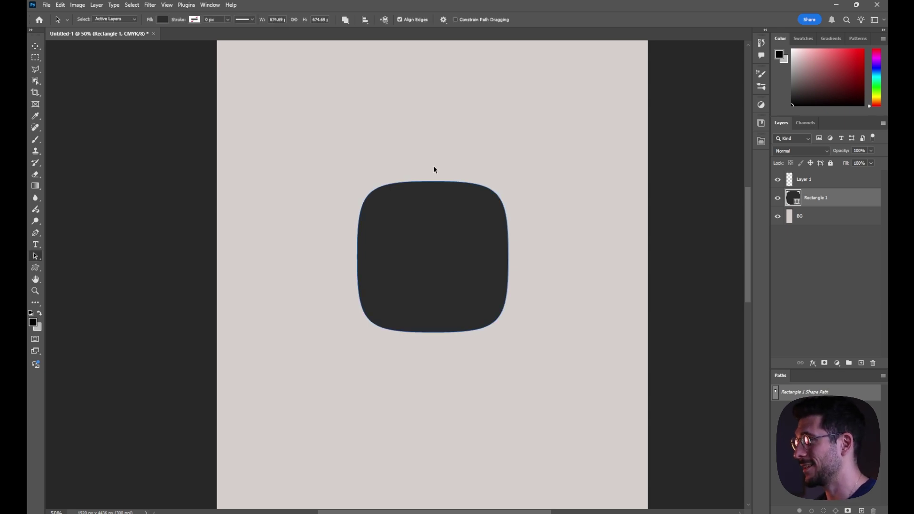
key("ctrl")
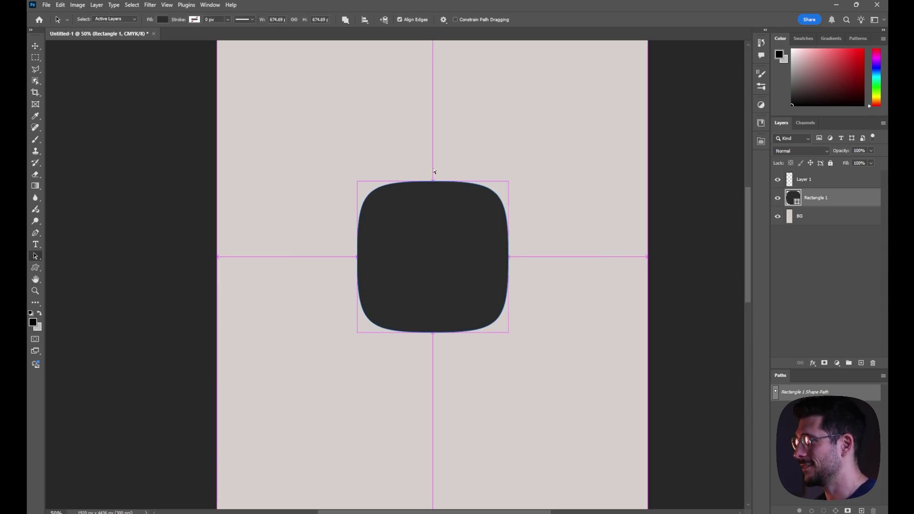
left_click_drag(433, 168, 563, 466)
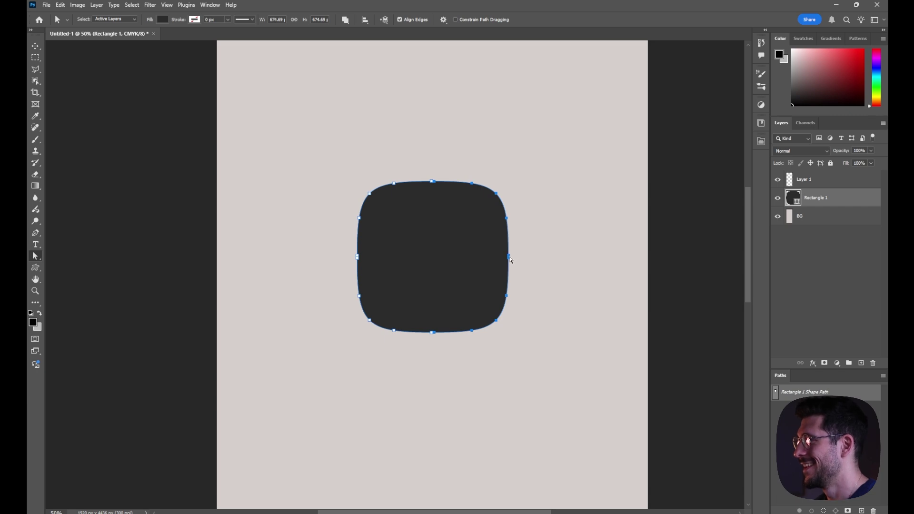
left_click_drag(511, 260, 547, 257)
left_click_drag(419, 332, 384, 333)
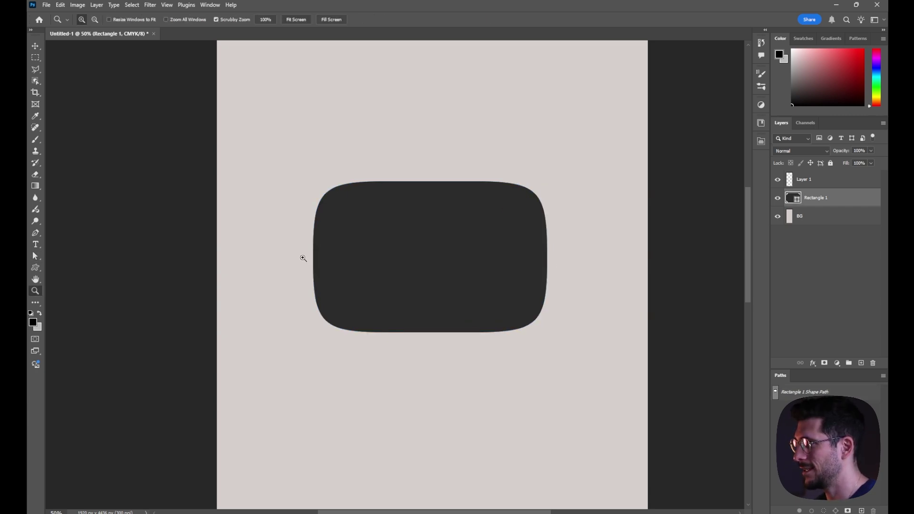
scroll(302, 257, "up", 10)
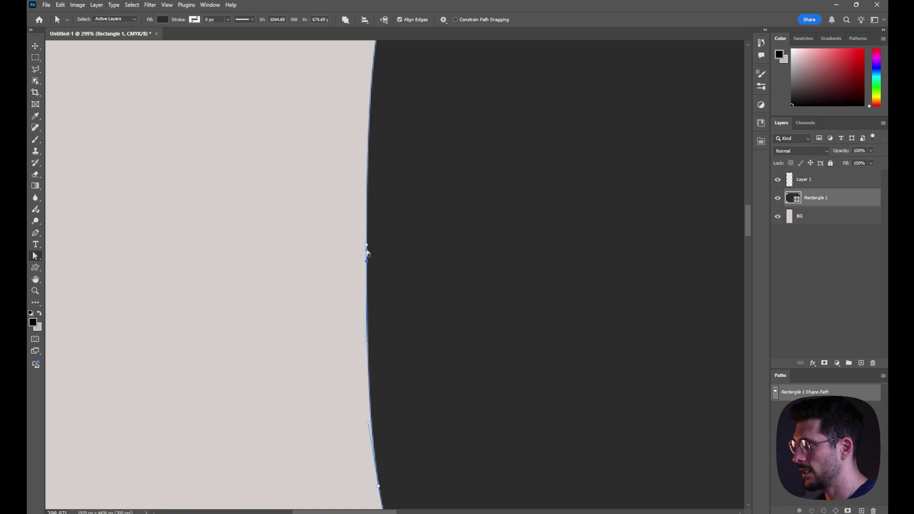
scroll(357, 259, "down", 10)
left_click_drag(424, 255, 299, 297)
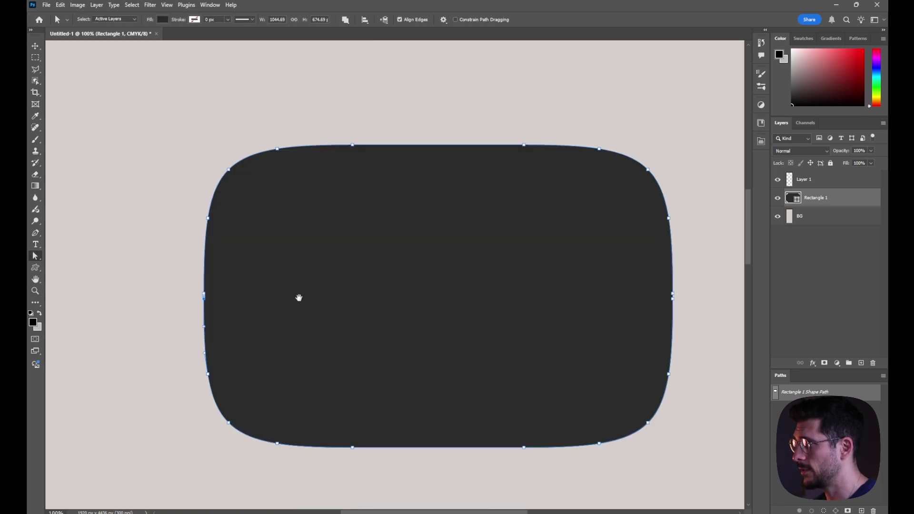
scroll(405, 246, "down", 3)
key("Return")
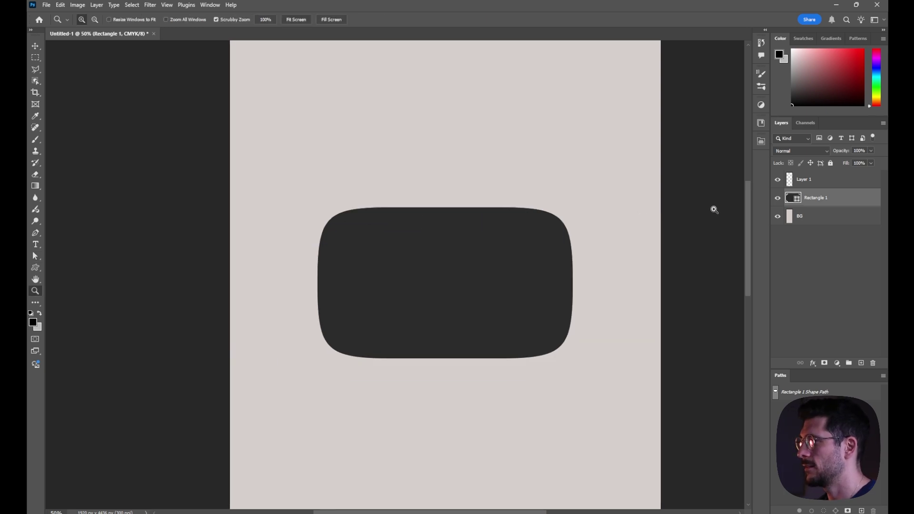
Change the fill of the Rectangle 1 shape to a neutral medium gray
double_click(791, 199)
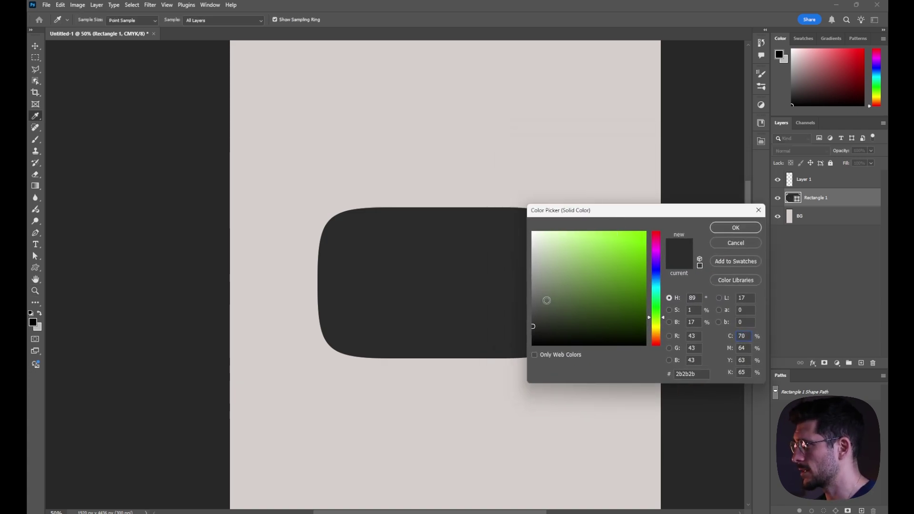
left_click_drag(547, 300, 529, 289)
key("Return")
key("z")
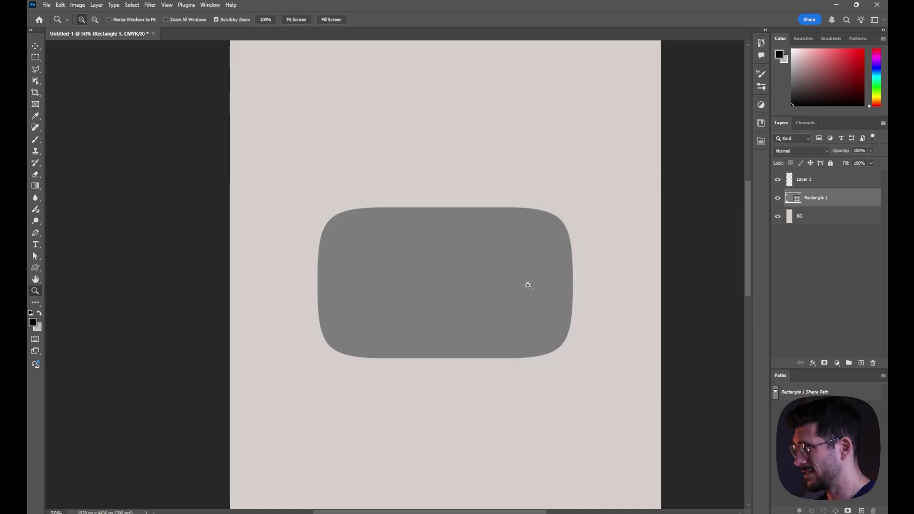
Duplicate the Rectangle 1 shape and fill the copy with lighter gray #ababab
key("ctrl+j")
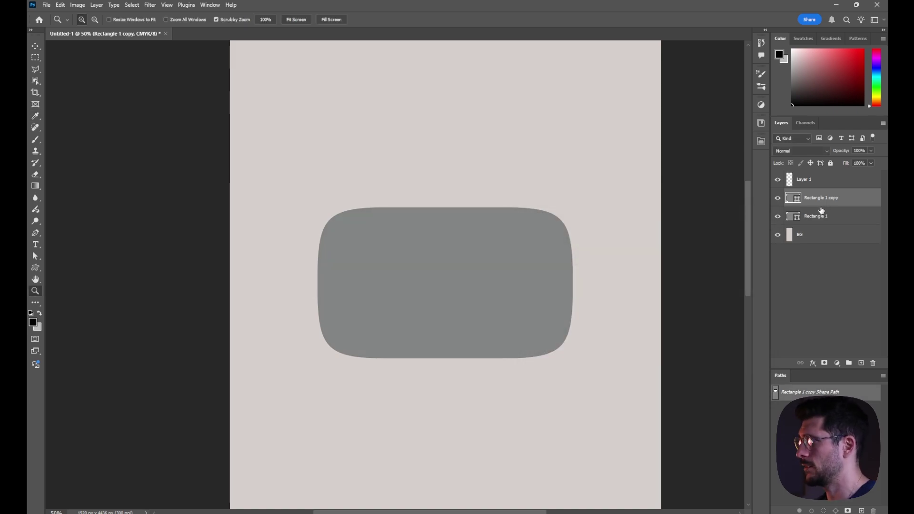
double_click(793, 198)
left_click_drag(533, 280, 525, 268)
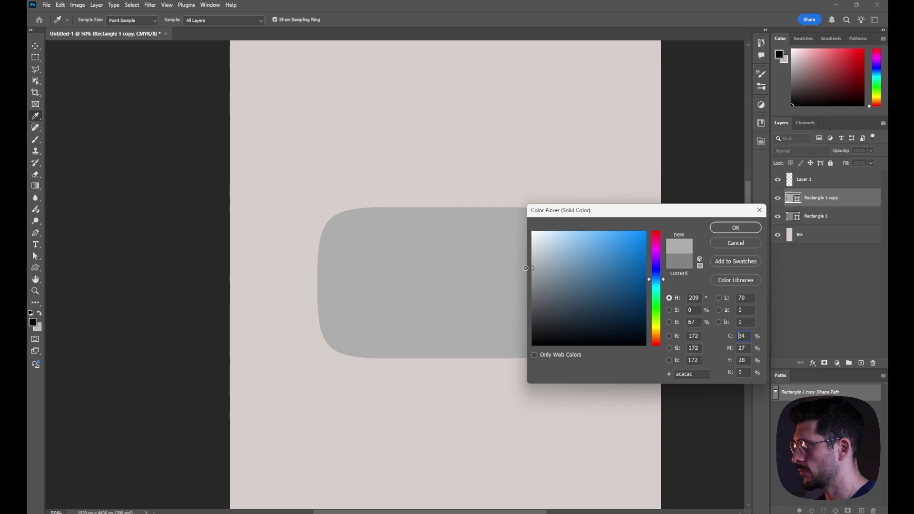
left_click(719, 228)
Scale the lighter copy to about 94% around its center and clip it to the base squircle
key("ctrl+t")
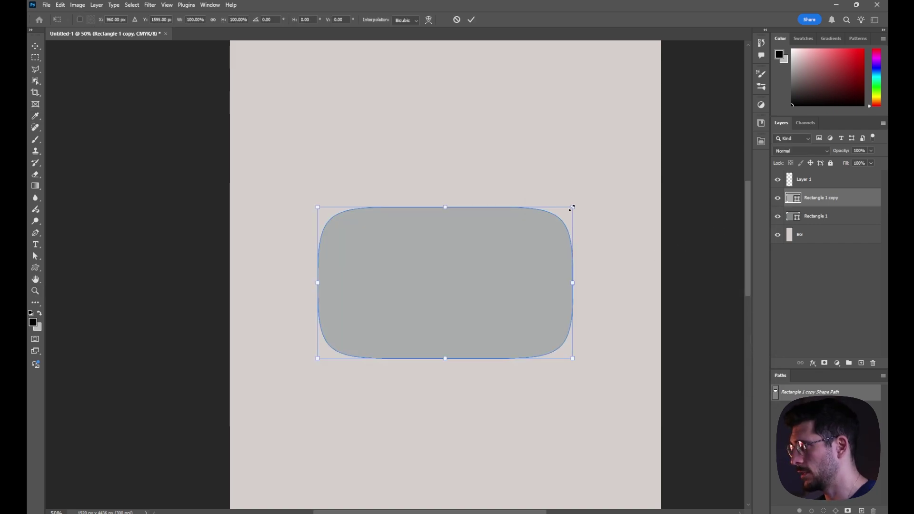
left_click_drag(572, 208, 565, 212)
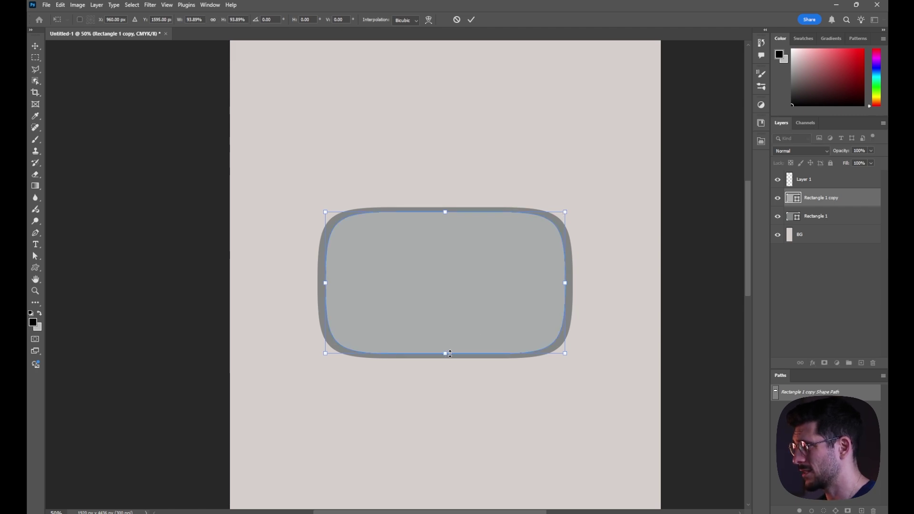
key("Return")
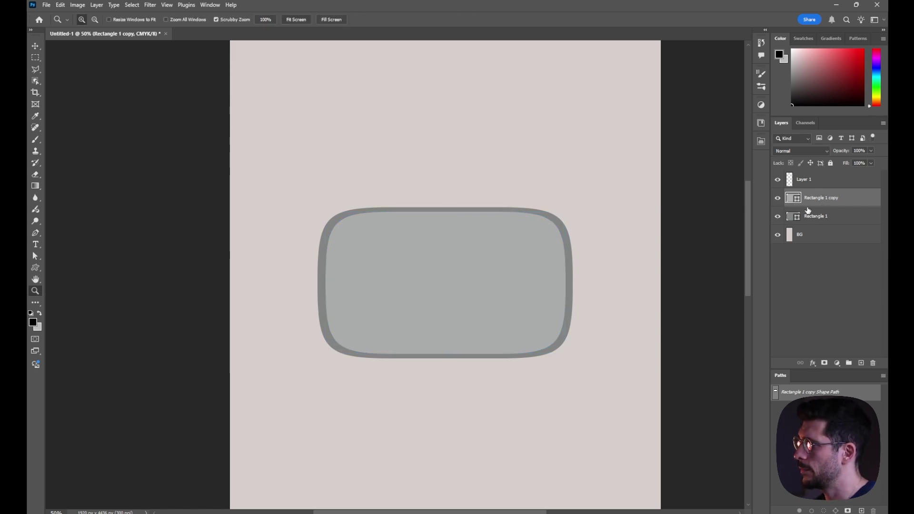
key("alt")
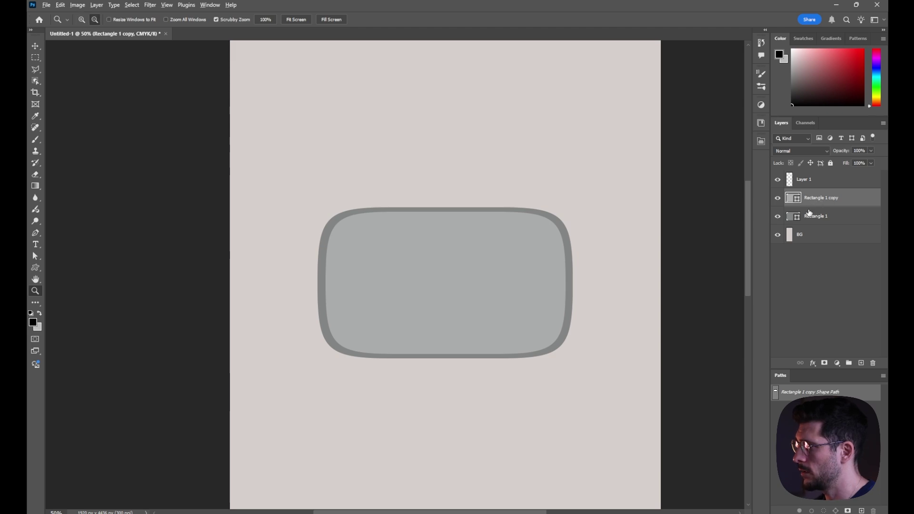
left_click_drag(809, 213, 822, 205)
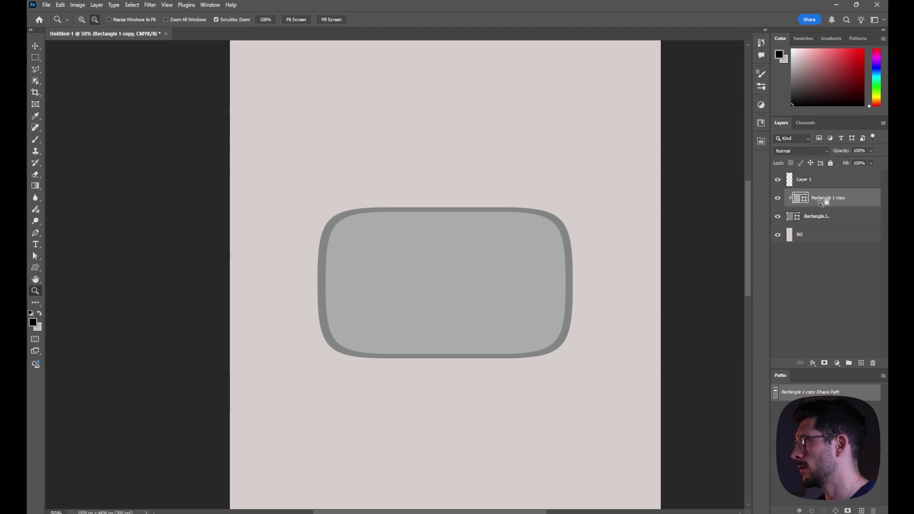
Feather the clipped lighter copy's shape mask by 35 px
left_click(760, 142)
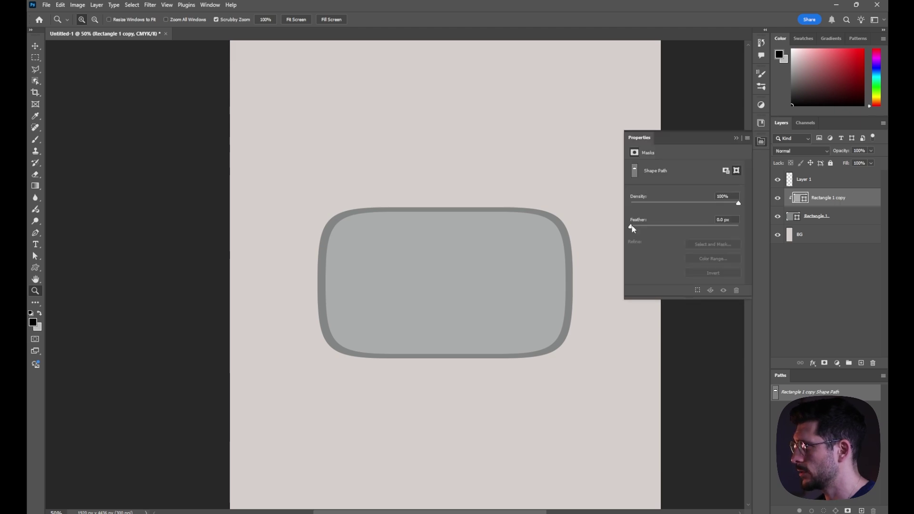
left_click_drag(634, 229, 683, 229)
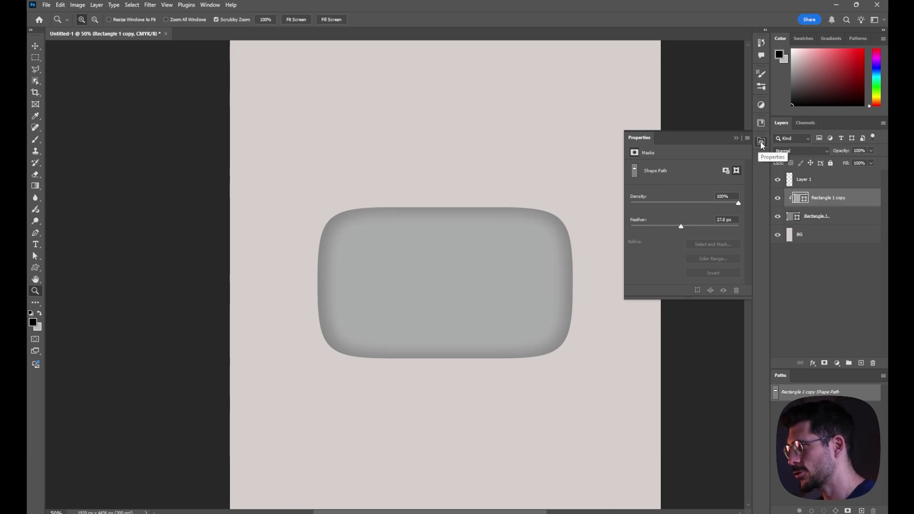
left_click(677, 227)
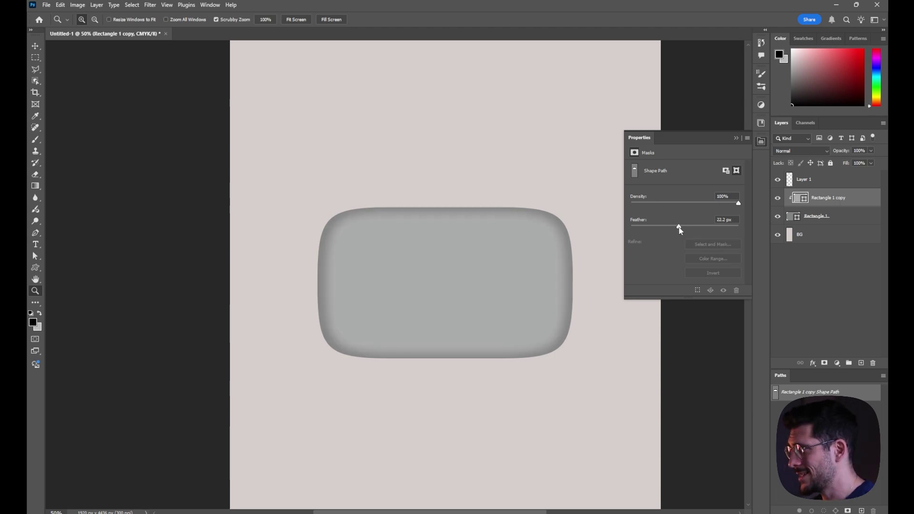
mouse_move(679, 228)
left_mouse_down()
mouse_move(665, 228)
mouse_move(684, 227)
left_mouse_up()
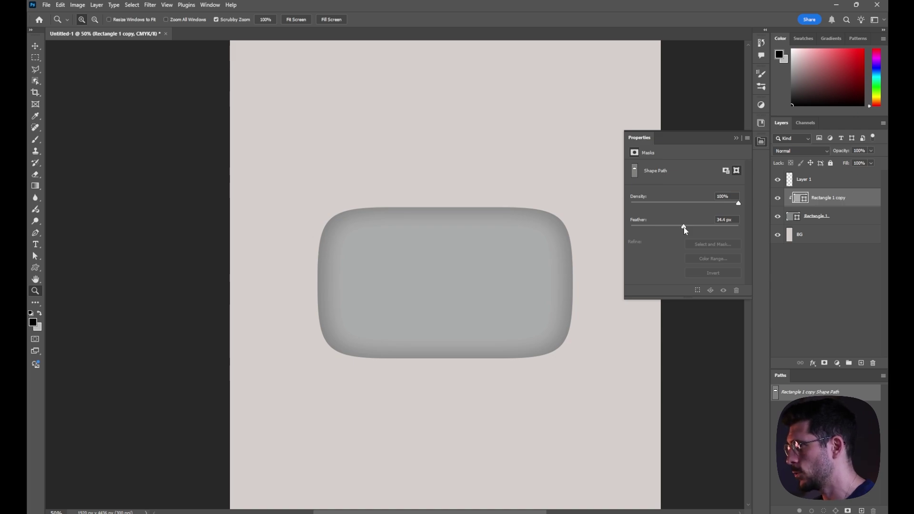
left_click_drag(683, 227, 684, 228)
type("35")
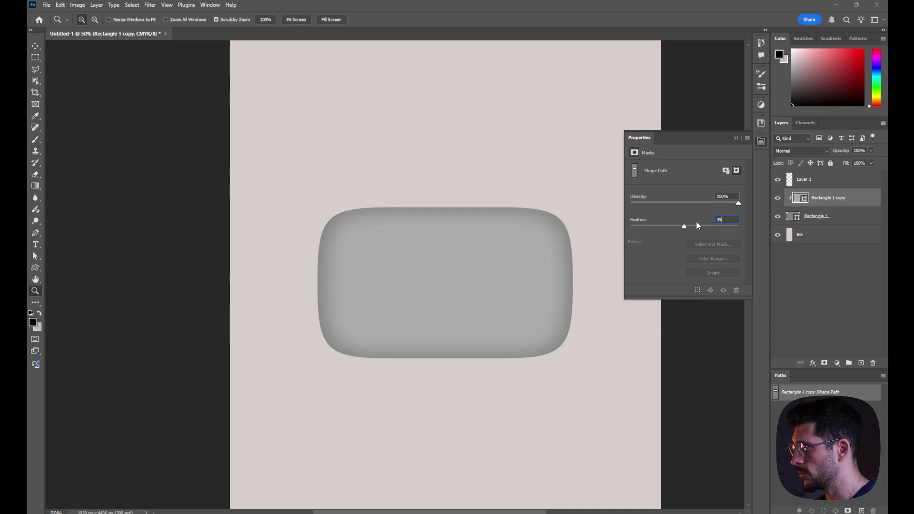
key("Return")
Duplicate the lighter copy, fill the duplicate with #d6d6d6 and set its feather to about 4.3 px
key("a")
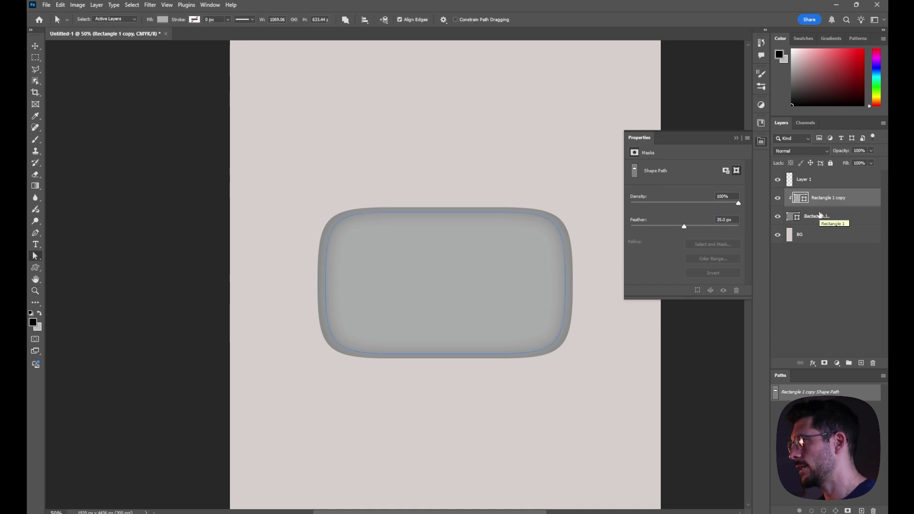
key("v")
key("ctrl+j")
double_click(794, 197)
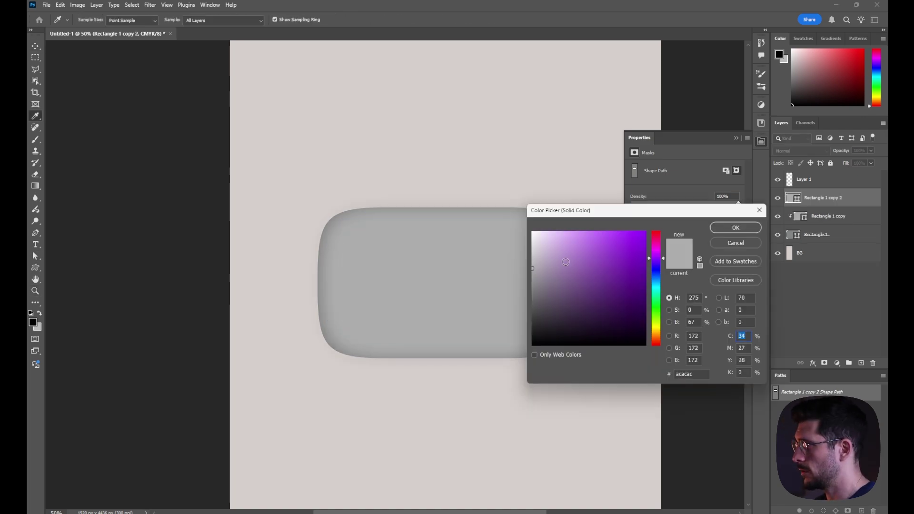
left_click_drag(547, 251, 522, 250)
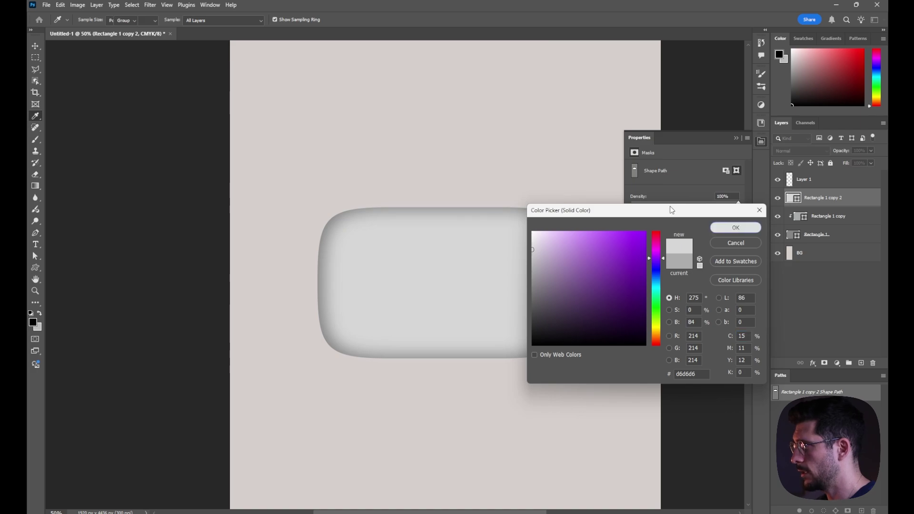
left_click(736, 227)
left_click_drag(655, 227, 656, 227)
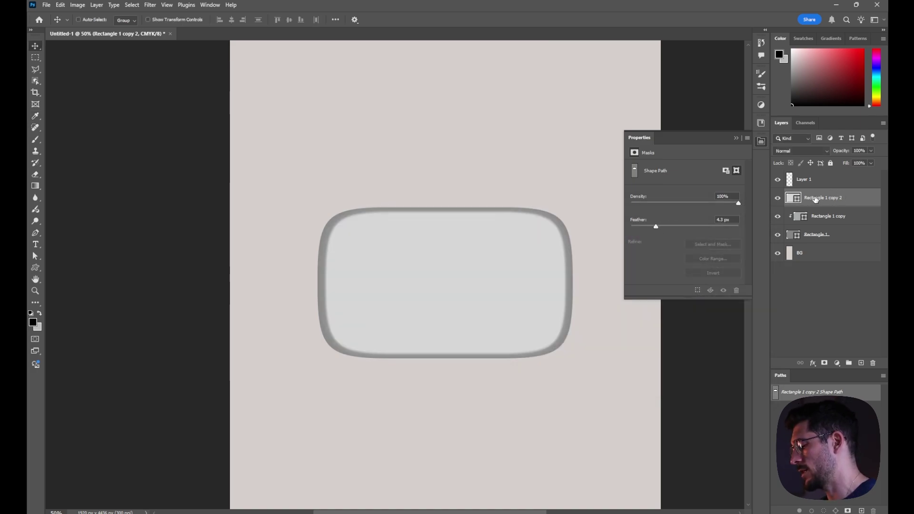
Duplicate the #d6d6d6 shape and move the new copy's path slightly downward
key("ctrl+j")
key("a")
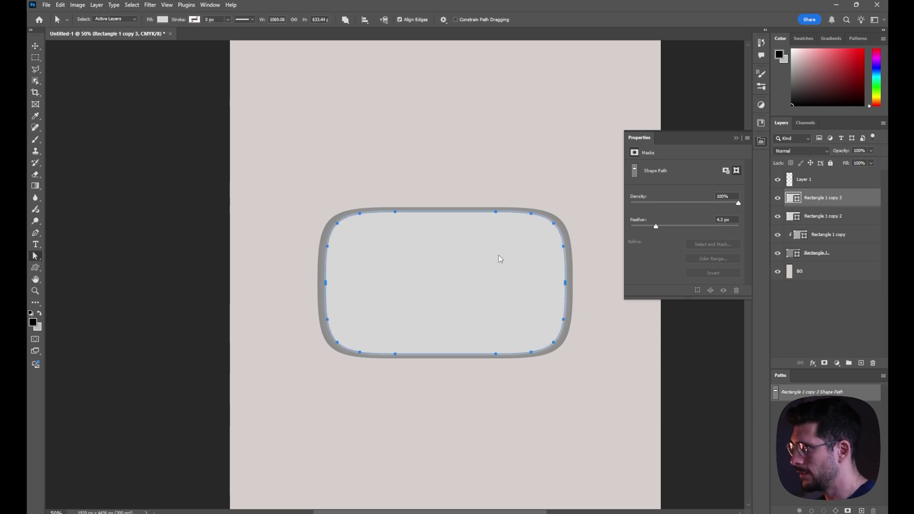
left_click_drag(473, 243, 473, 249)
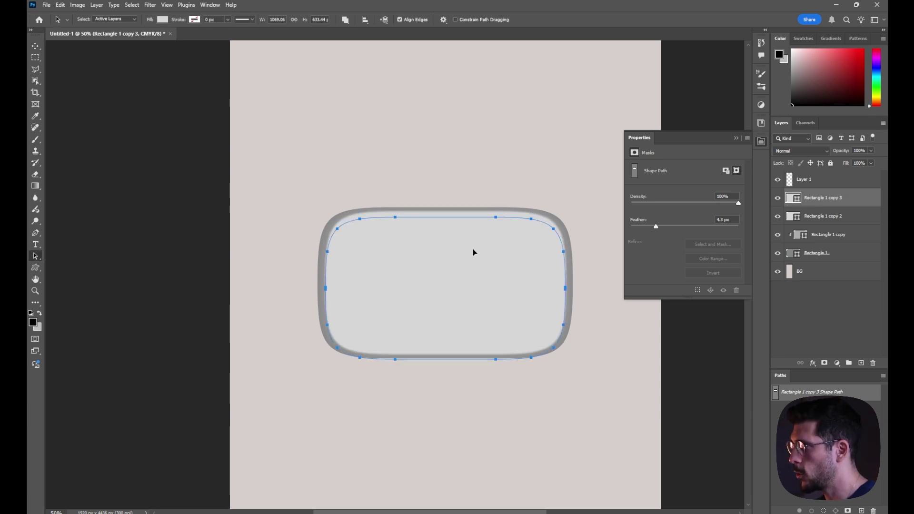
Merge the two #d6d6d6 shapes into one layer and subtract the front shape to leave a thin highlight
left_click(834, 218, "shift")
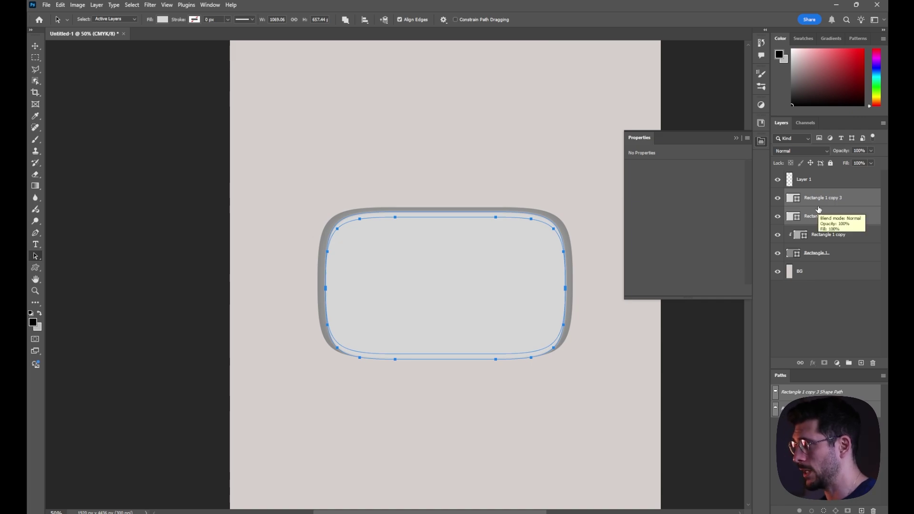
key("ctrl+e")
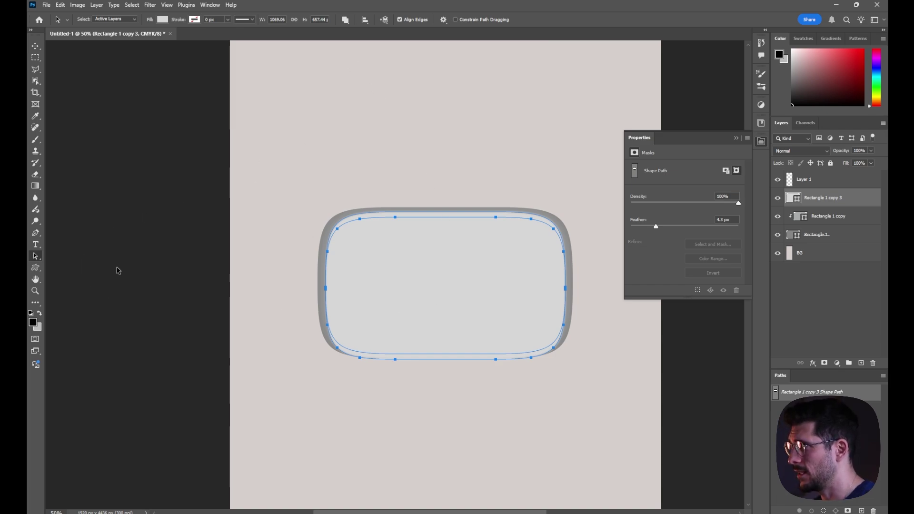
left_click(347, 22)
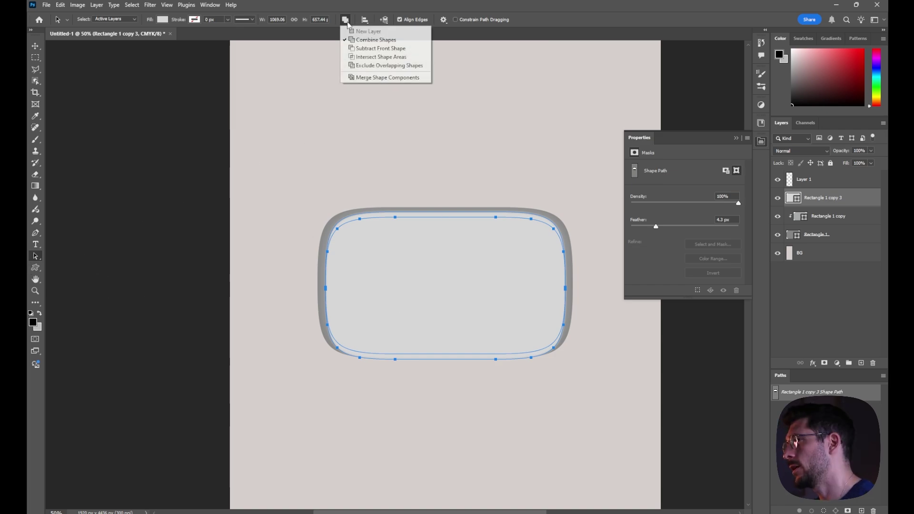
left_click(358, 49)
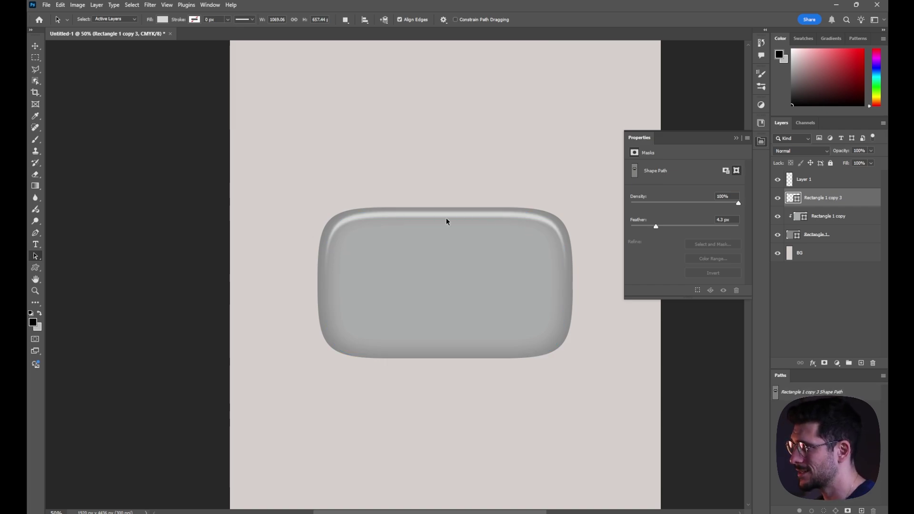
Clip the top highlight, widened to about 1101 px, to the base squircle and soften its edge with more feather
key("v")
left_click_drag(465, 222, 829, 204)
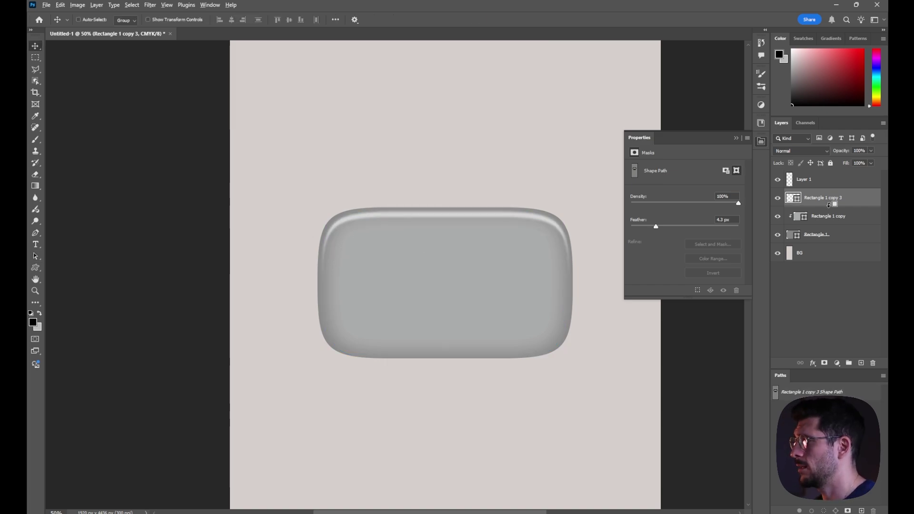
left_click(829, 205, "alt")
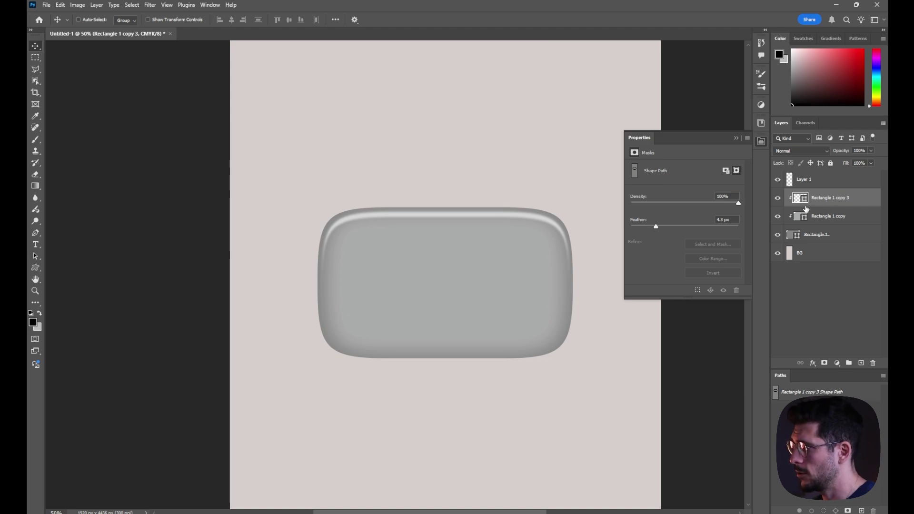
left_click_drag(657, 227, 678, 227)
Darken the fill of the base Rectangle 1 shape to #626262
double_click(787, 236)
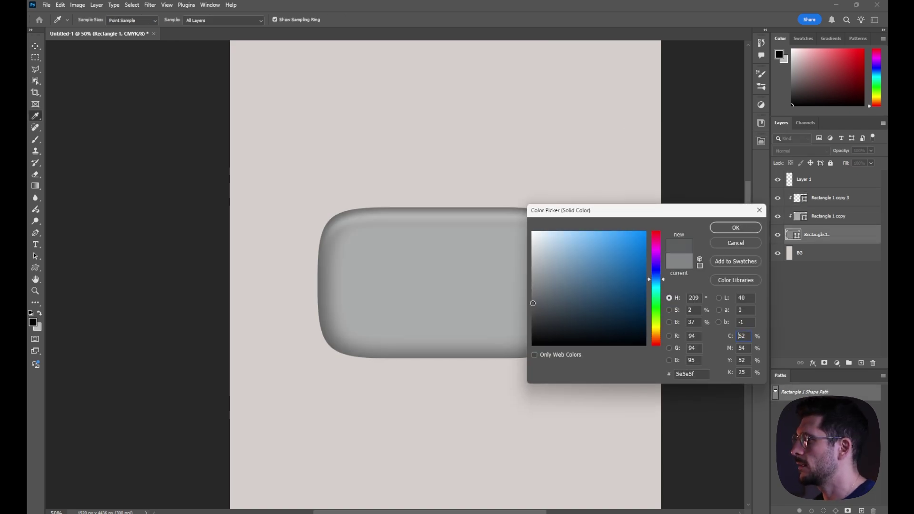
left_click(528, 304)
left_click_drag(528, 303, 527, 302)
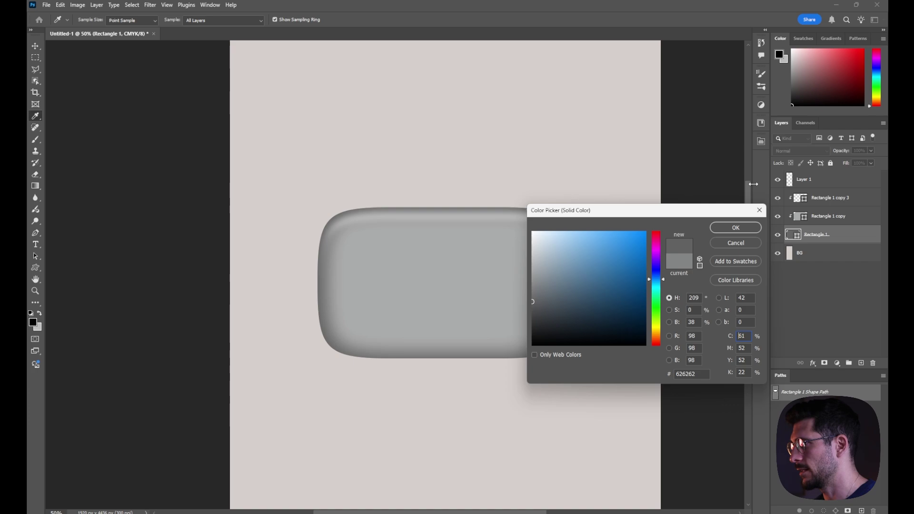
left_click(737, 228)
Check the Rectangle 1 copy layer by toggling its visibility, and add a layer mask to it
left_click(800, 217)
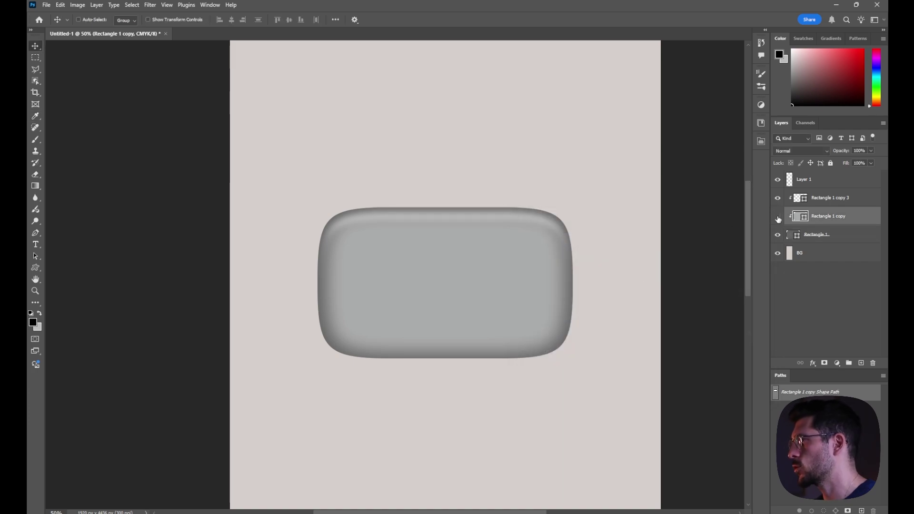
left_click(777, 216)
left_click(777, 217)
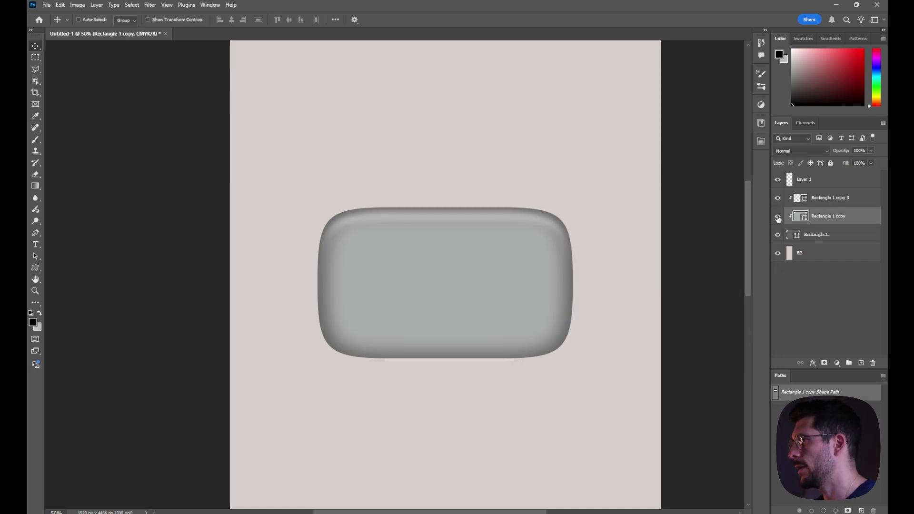
left_click(824, 364)
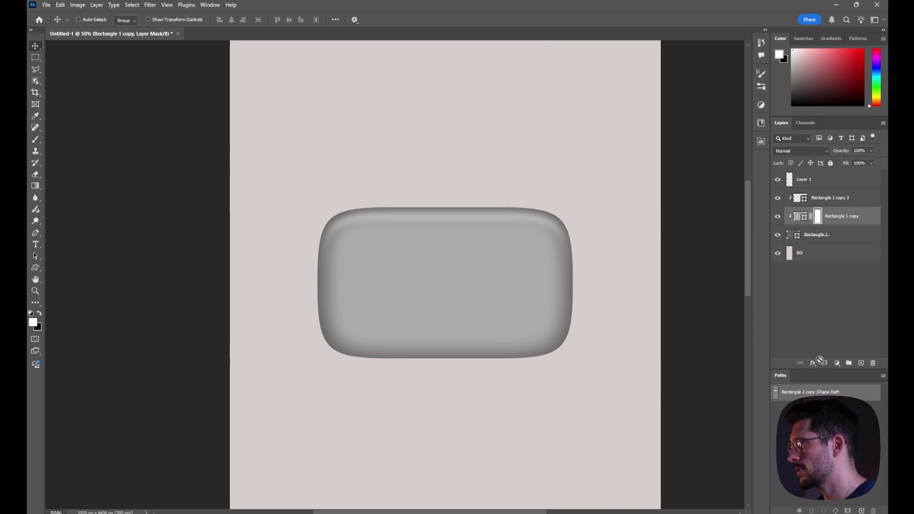
Paint black across the lower part of the mask with a soft brush enlarged to 1200 px, fading the lighter copy
key("b")
key("x")
right_click(469, 333)
mouse_move(541, 351)
left_mouse_down()
mouse_move(569, 351)
mouse_move(348, 368)
left_mouse_up()
key("Return")
key("x")
key("bracketright")
key("bracketright")
key("bracketright")
key("bracketright")
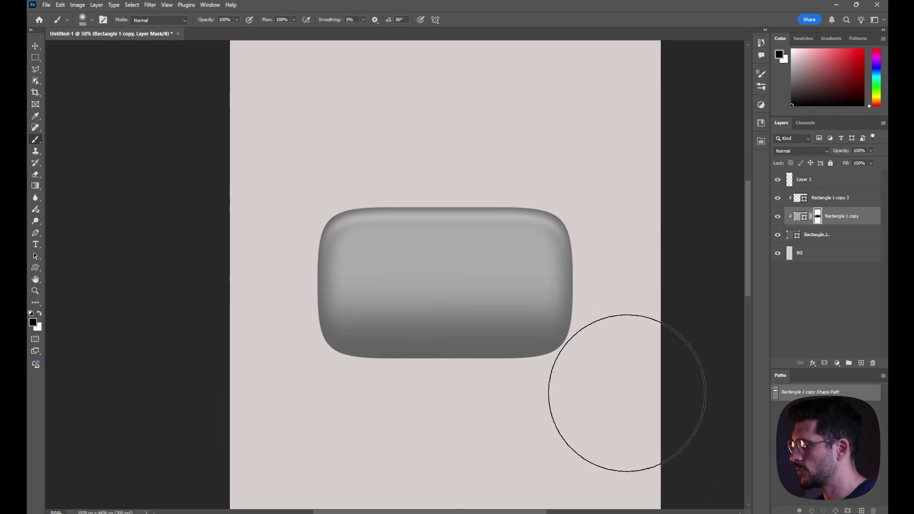
key("bracketright")
key("bracketright")
key("bracketright")
left_click_drag(548, 419, 262, 461)
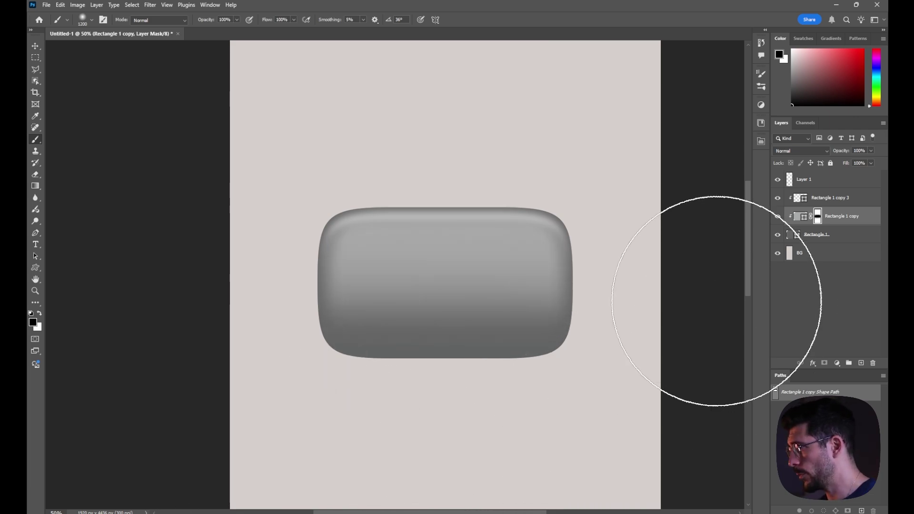
Draw an ellipse about 94 × 50 px inside the squircle's upper-left corner, on a new layer above the highlight
left_click(830, 198)
key("v")
right_click(39, 268)
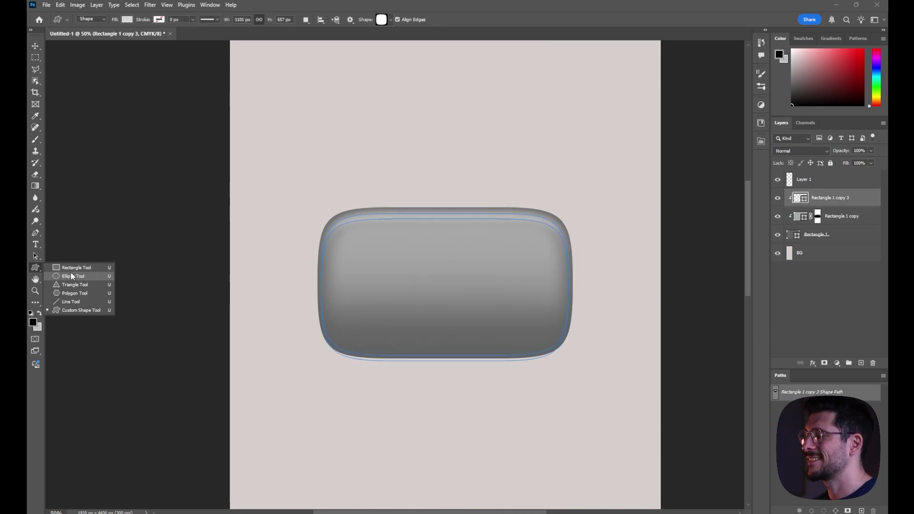
left_click(72, 276)
key("ctrl+shift+alt+n")
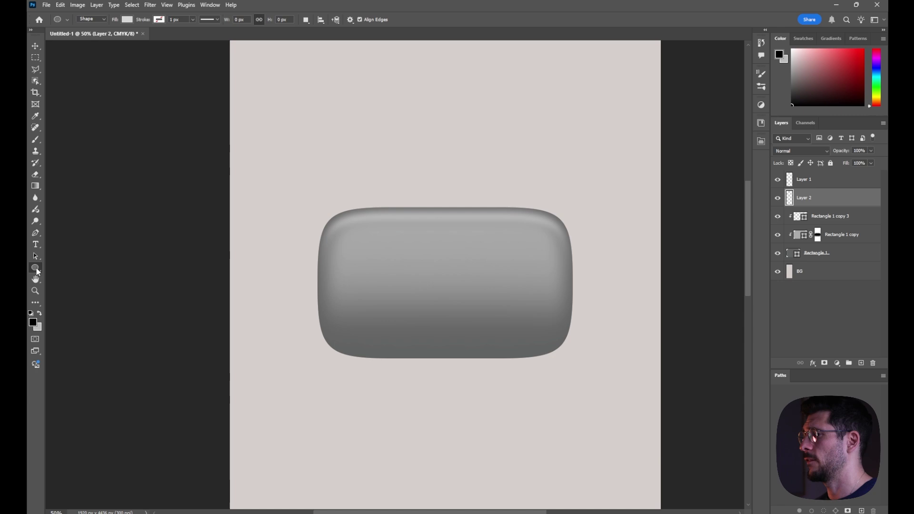
right_click(36, 269)
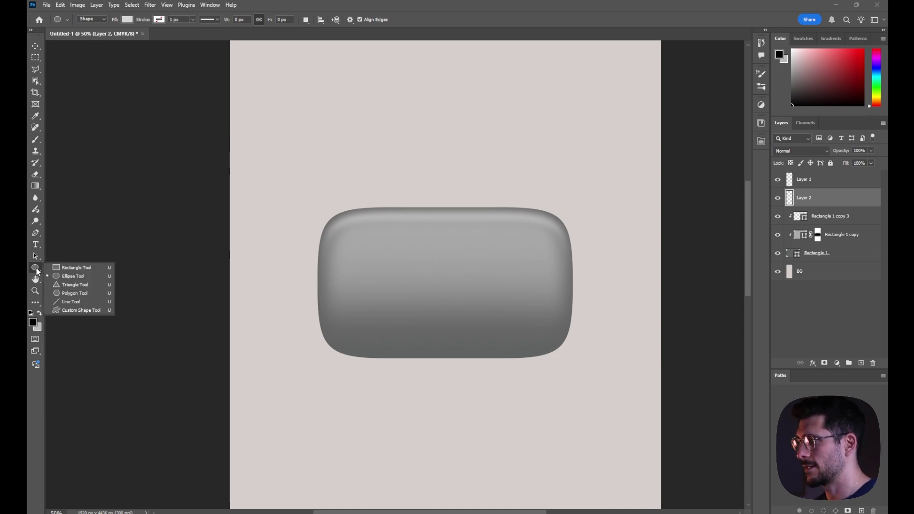
left_click(64, 278)
left_click_drag(339, 222, 361, 234)
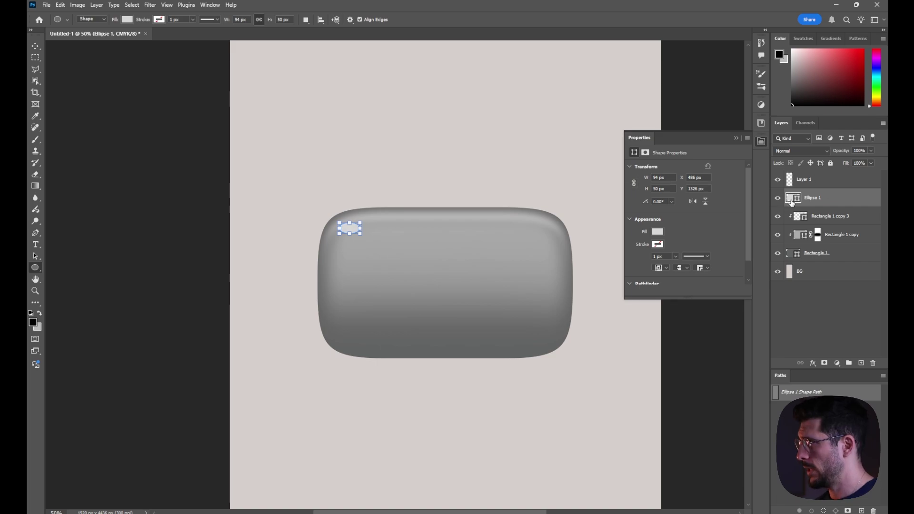
Soften the ellipse in the squircle's upper-left corner with a 2 px feather
left_click(646, 152)
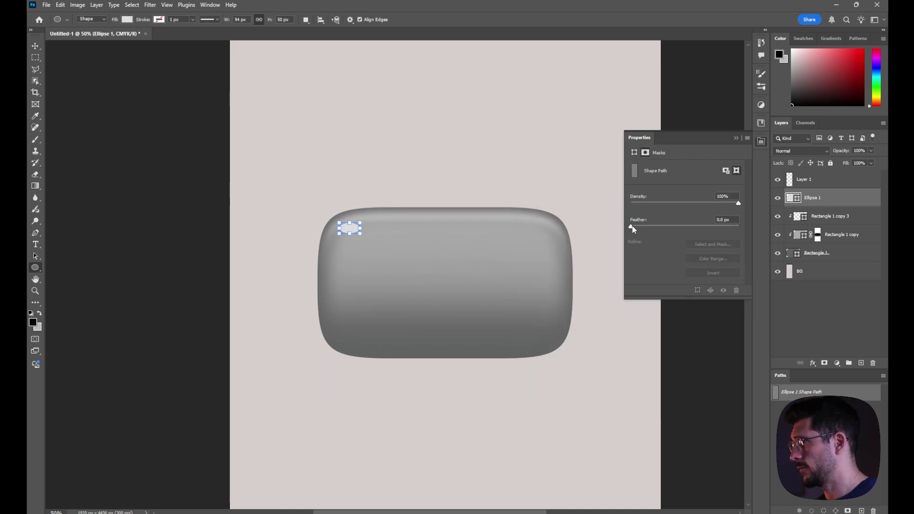
left_click_drag(730, 221, 715, 221)
type("2")
key("Return")
Rotate the upper-left ellipse -30° and place a duplicate of it in the squircle's lower-right corner
key("ctrl+t")
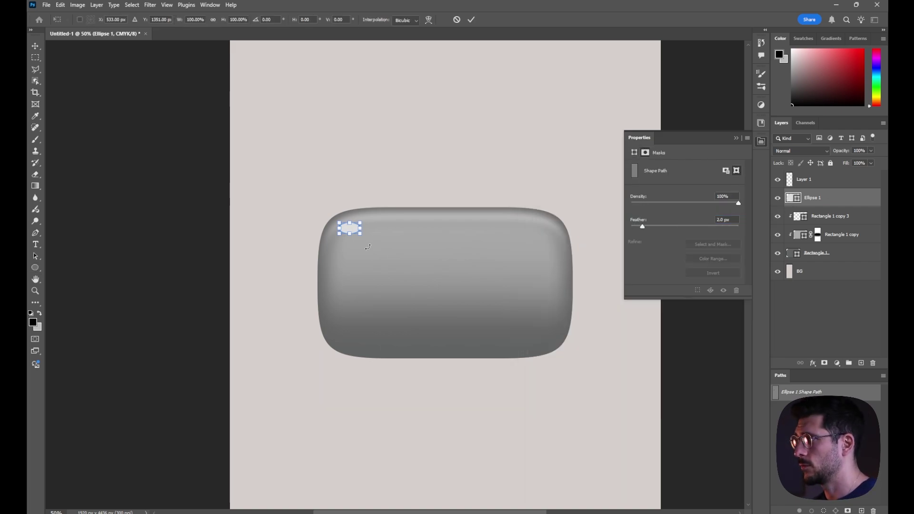
left_click_drag(368, 246, 556, 347)
key("Return")
Recolour the lower-right ellipse copy to #777777 and scale it down to about 69 × 37 px
double_click(790, 199)
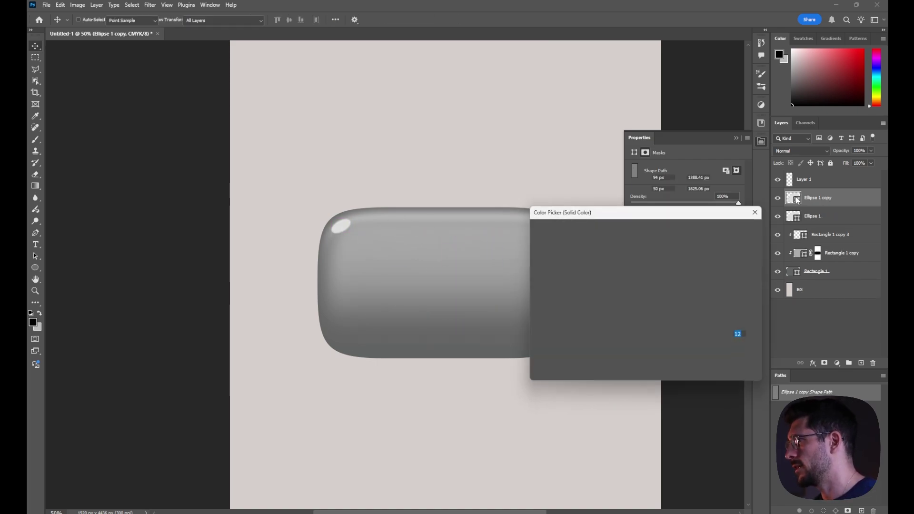
left_click_drag(594, 215, 678, 204)
left_click_drag(634, 255, 607, 283)
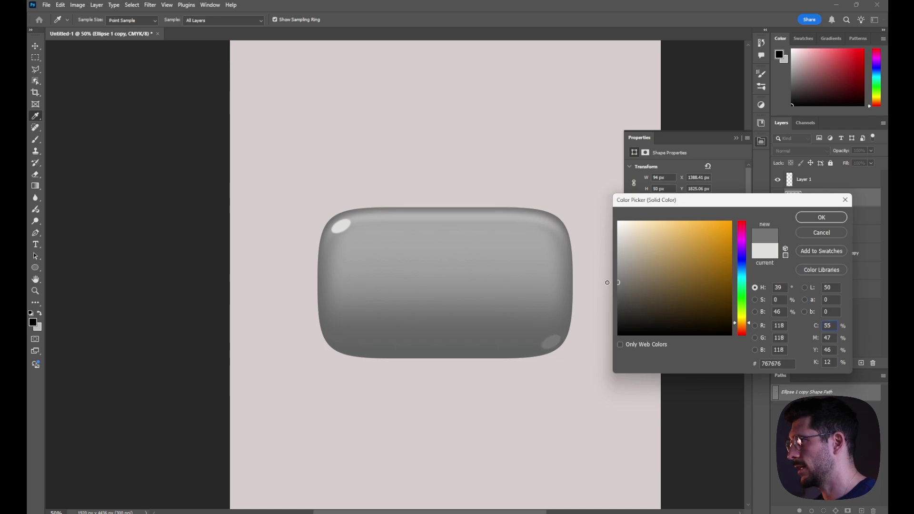
left_click(821, 217)
key("v")
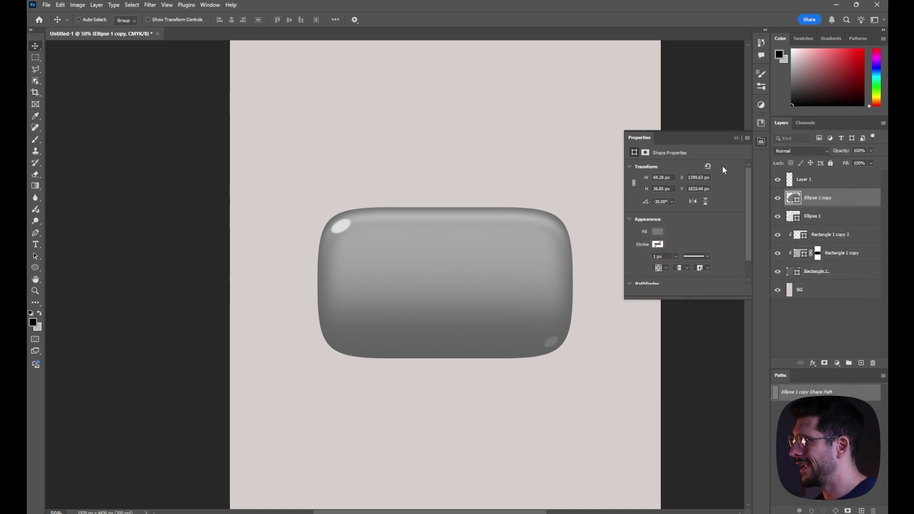
Set the feather of the lower-right ellipse copy to 6 px and select the Ellipse 1 layer
left_click(645, 153)
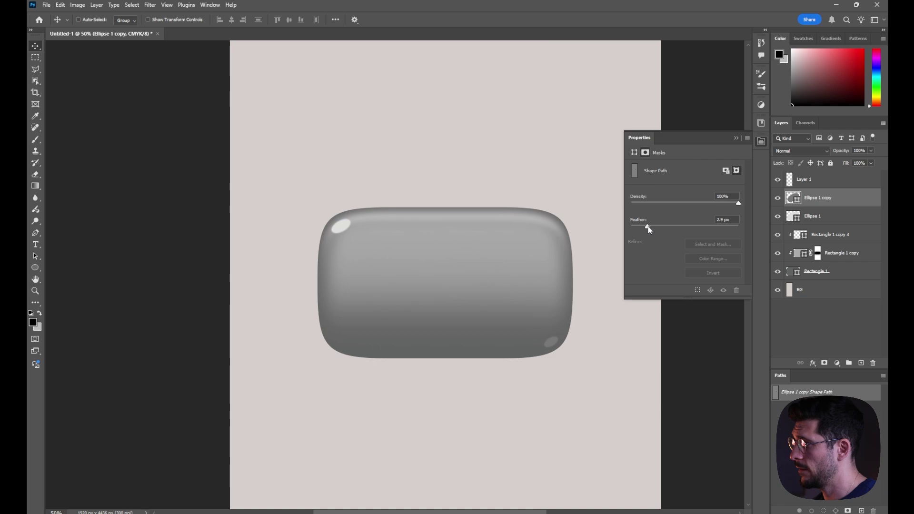
left_click_drag(653, 227, 663, 227)
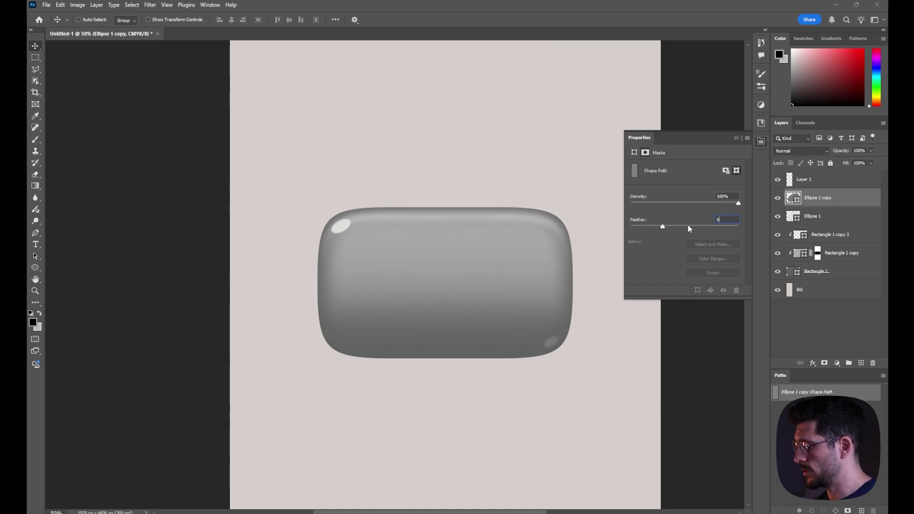
key("alt+bracketleft")
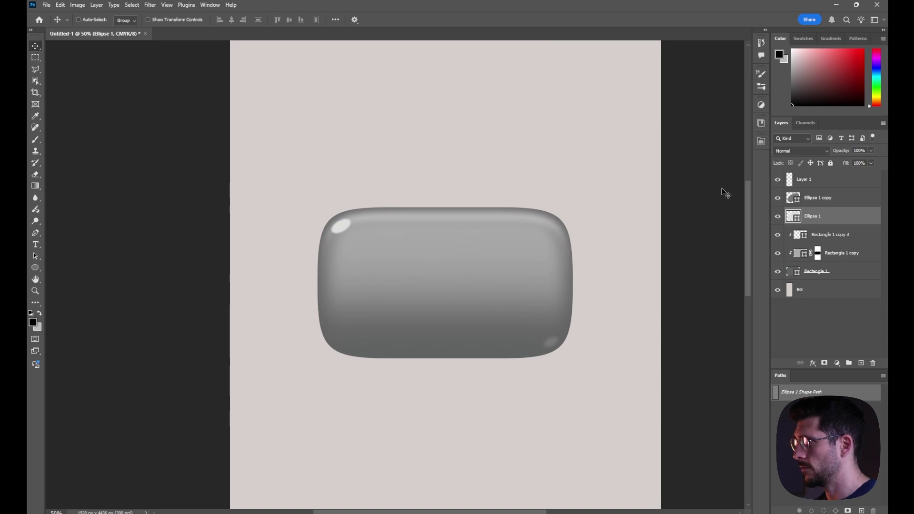
left_click(761, 141)
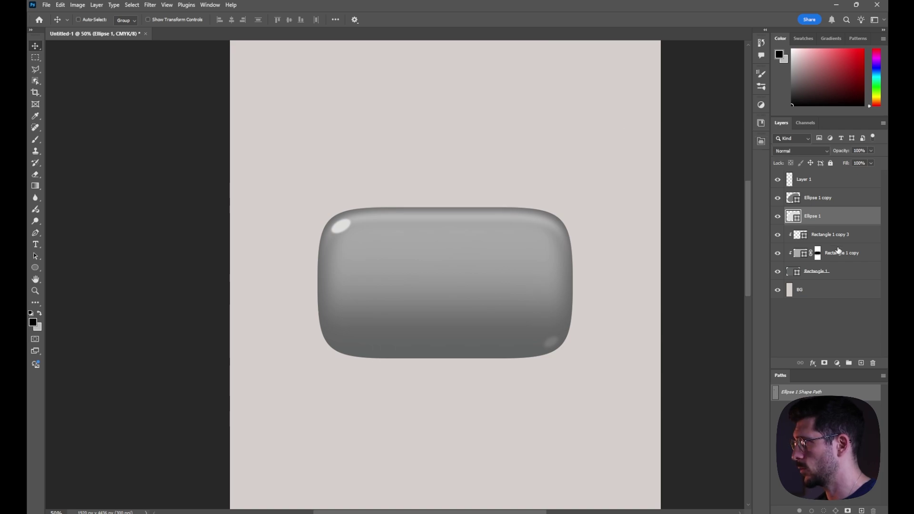
Add a layer mask to Ellipse 1 and fade part of the highlight with black, using a soft brush reduced to 150 px
left_click(824, 363)
key("b")
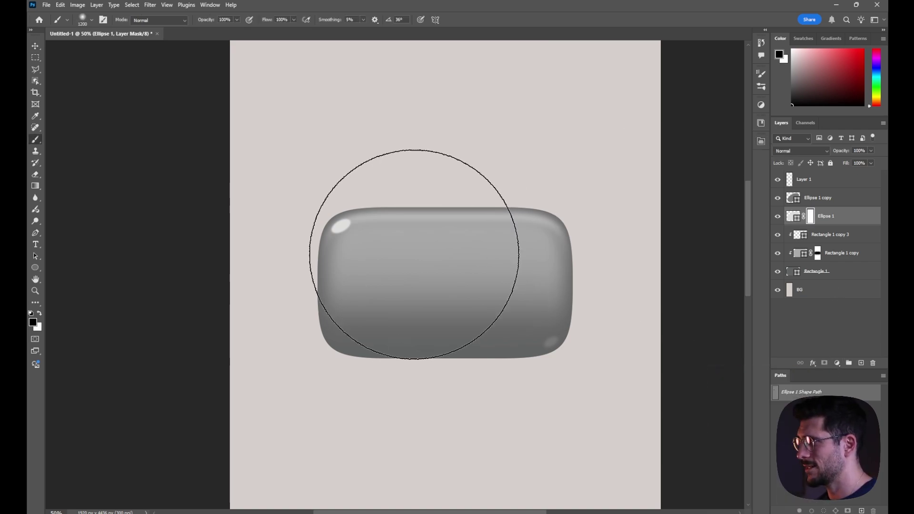
key("bracketleft")
key("bracketleft")
key("bracketleft")
key("bracketleft")
key("bracketleft")
key("bracketleft")
key("bracketleft")
key("bracketleft")
key("bracketleft")
key("ctrl+space")
left_click_drag(345, 231, 386, 249)
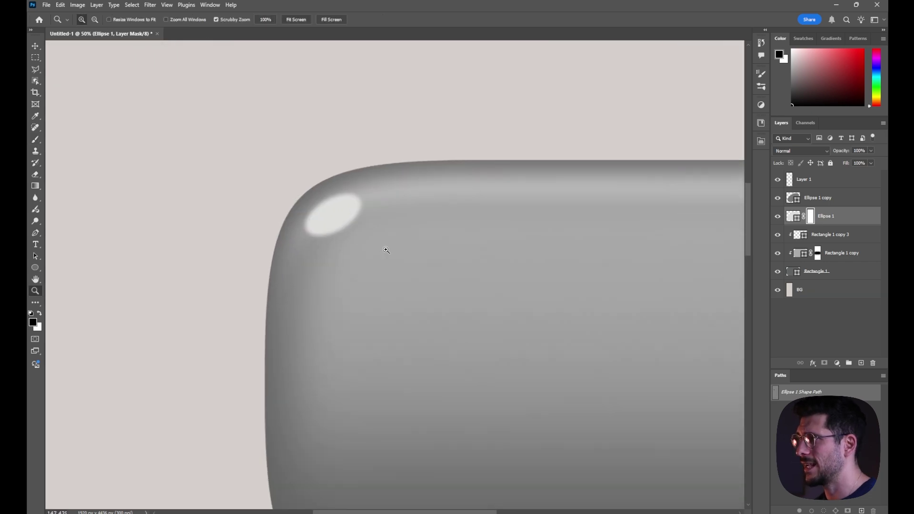
key("bracketleft")
key("bracketleft")
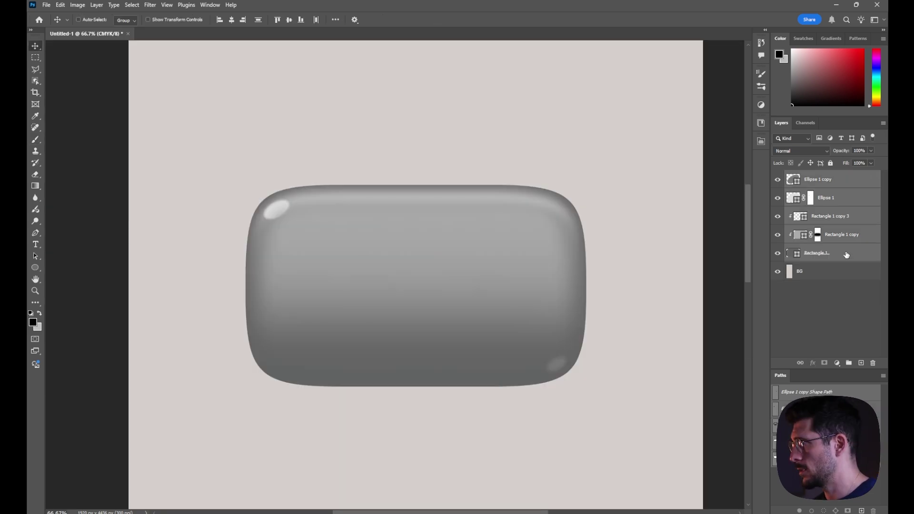
Group all ellipse and rectangle layers above BG and set the group's blend mode to Normal
left_click(847, 253)
left_click(850, 186, "shift")
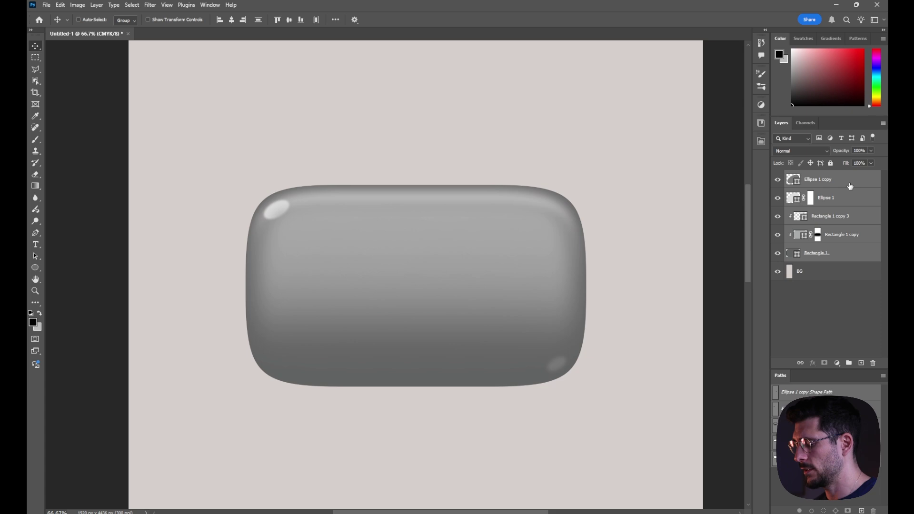
key("ctrl+g")
left_click(801, 152)
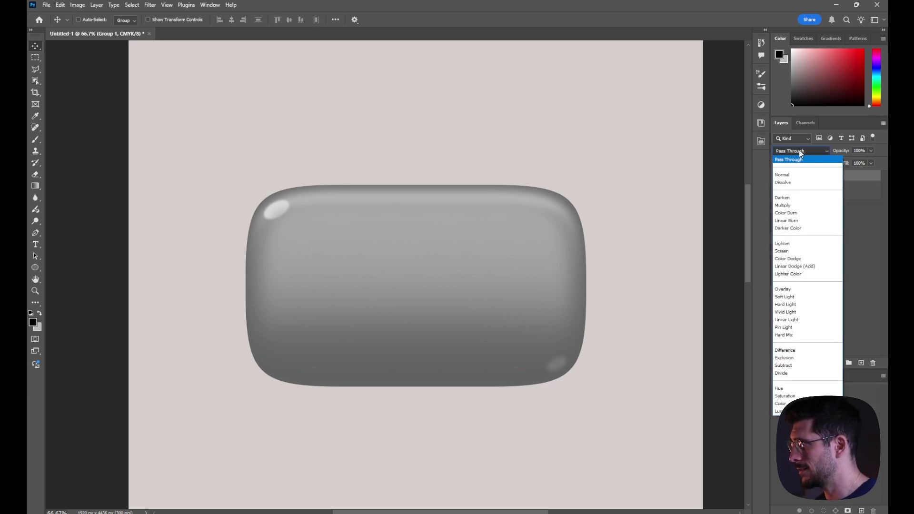
left_click(792, 175)
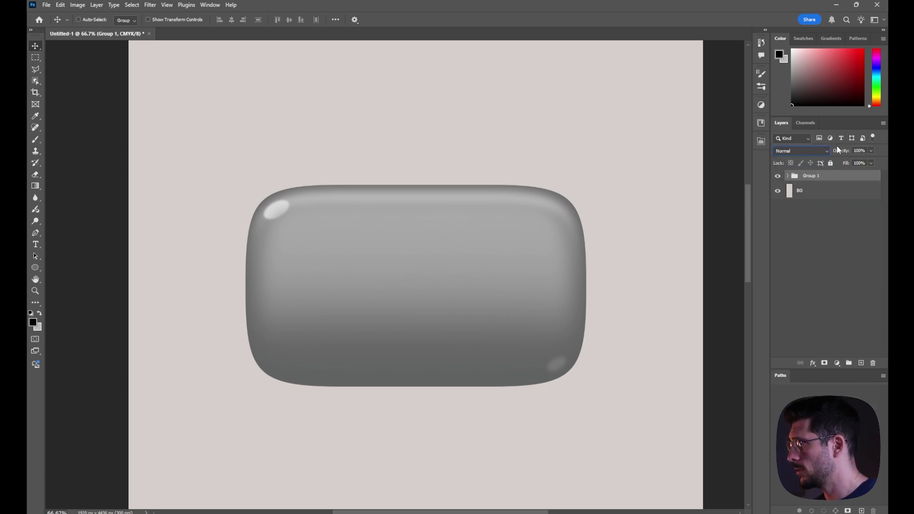
Add an enlarged inner shadow in #373737 to the base Rectangle 1 shape and select the Ellipse 1 copy layer
left_click(788, 176)
double_click(854, 267)
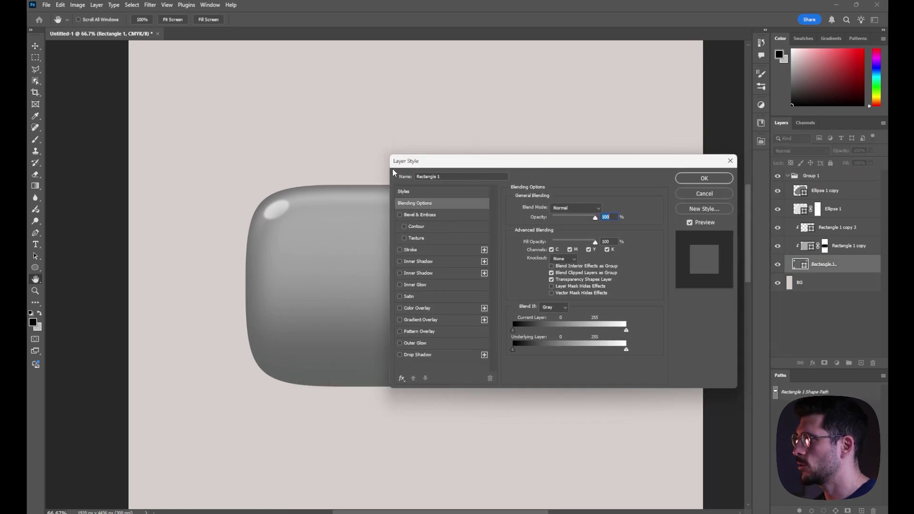
left_click_drag(476, 161, 606, 111)
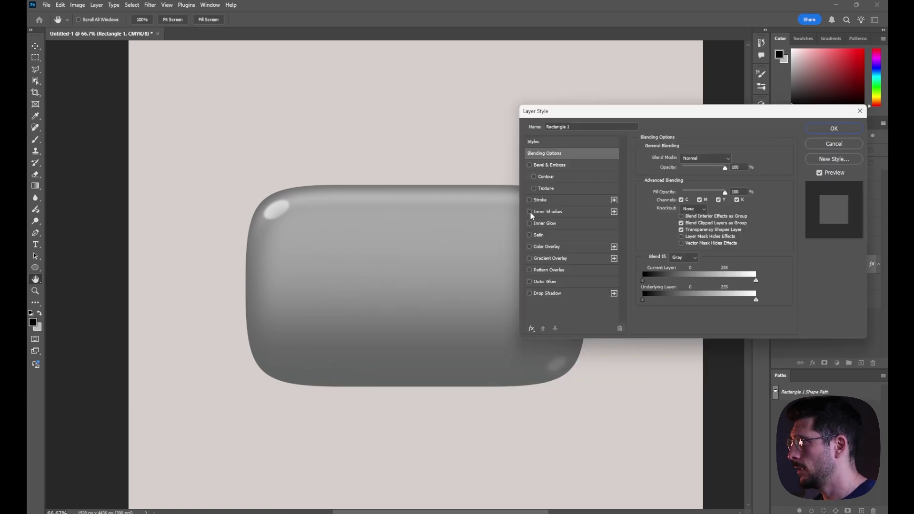
left_click(545, 213)
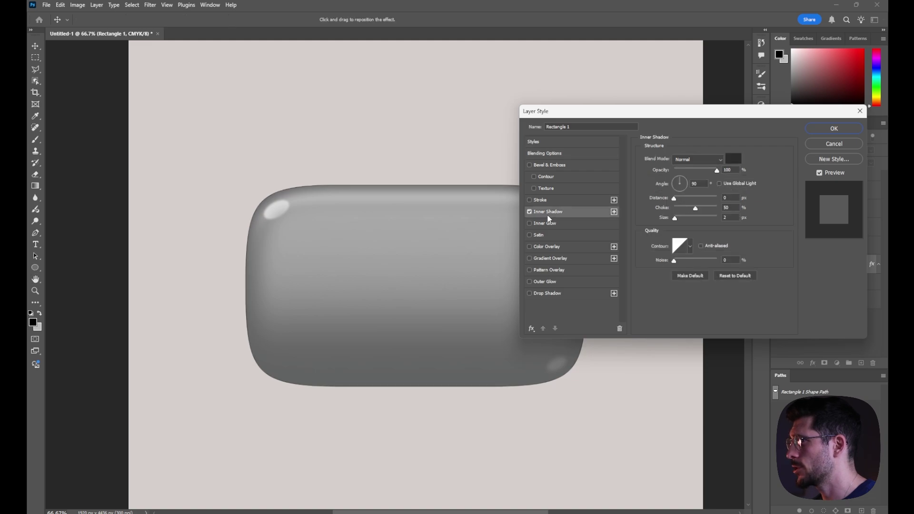
left_click_drag(678, 217, 686, 207)
left_click(734, 159)
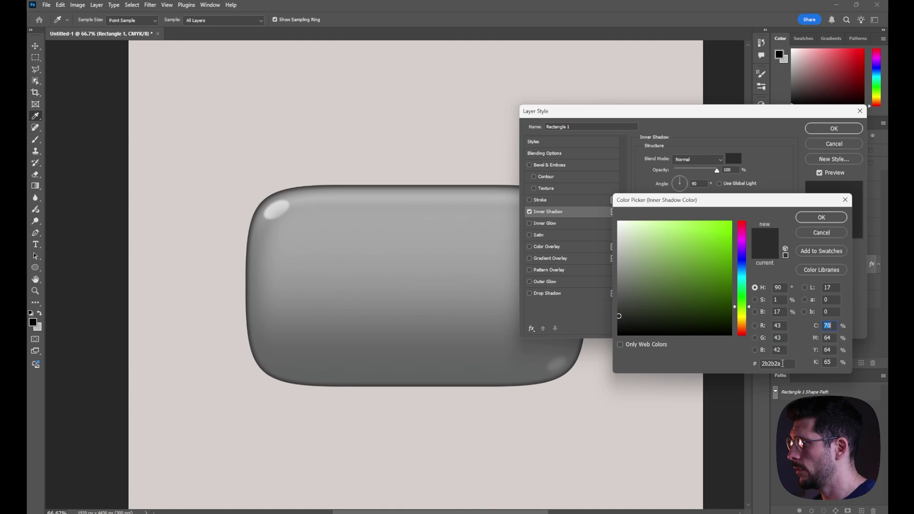
mouse_move(619, 316)
left_mouse_down()
mouse_move(604, 310)
mouse_move(617, 315)
left_mouse_up()
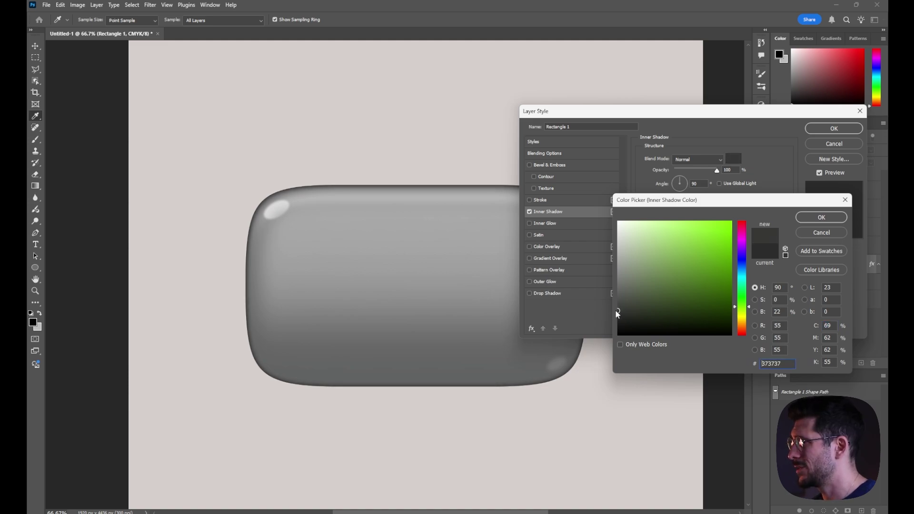
left_click(825, 219)
left_click(834, 128)
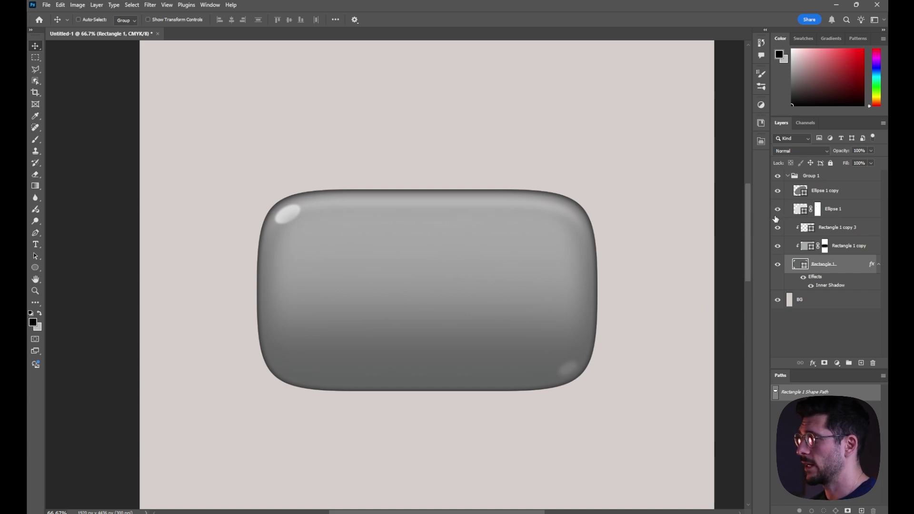
left_click(826, 191)
left_click(837, 363)
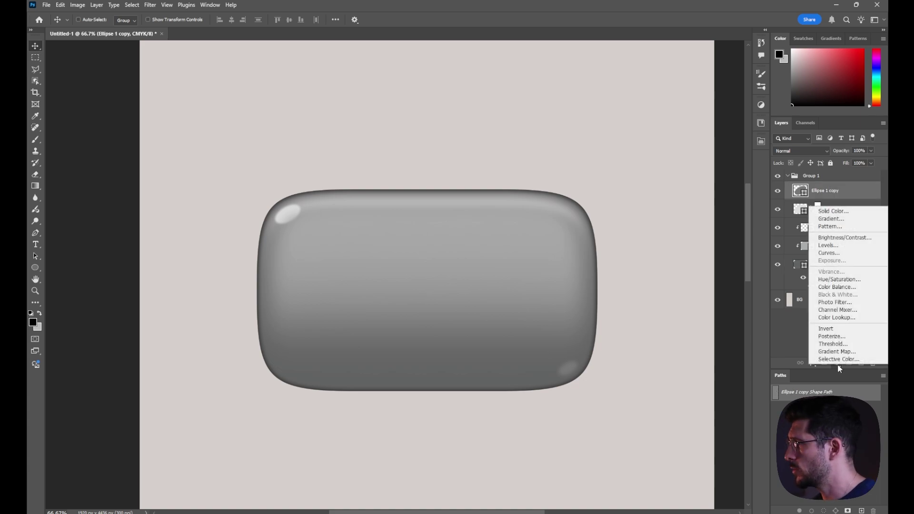
left_click(839, 353)
key("ctrl+z")
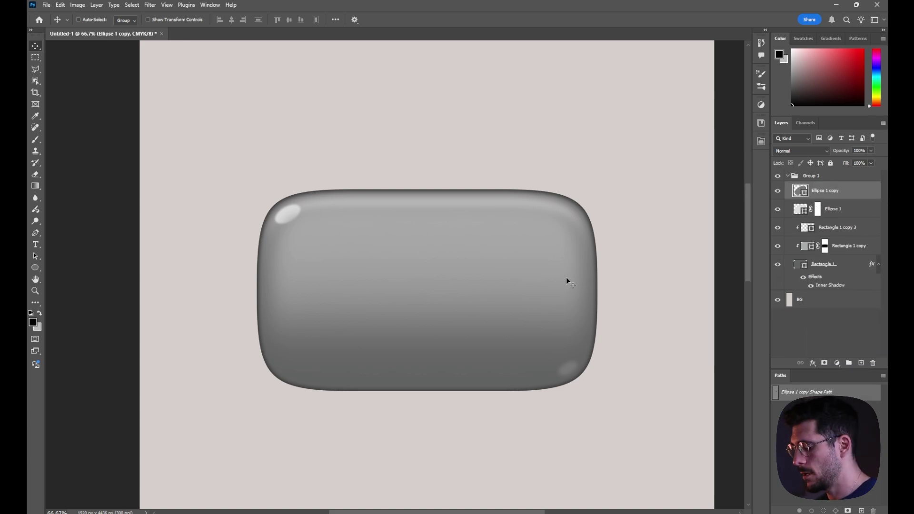
Add a Gradient Map adjustment layer above the Ellipse 1 copy layer inside the group
key("z")
left_click(569, 281, "alt")
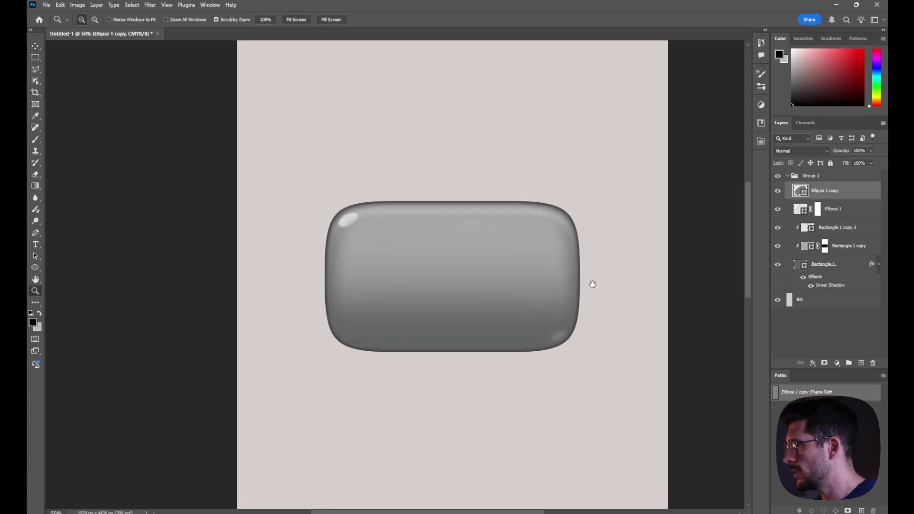
left_click_drag(592, 284, 585, 285)
key("v")
left_click(838, 364)
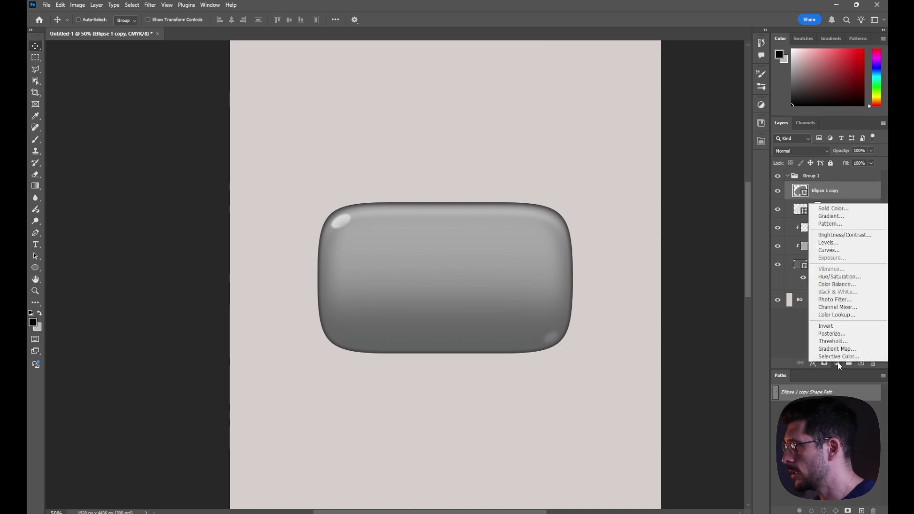
left_click(833, 349)
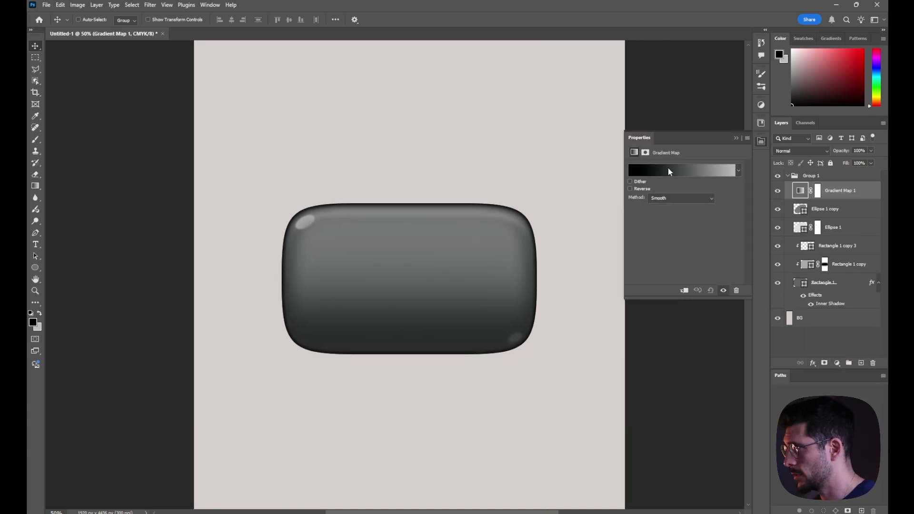
Change the gradient map's black stop to dark green #0e7204 and shift it to location 34
left_click(668, 168)
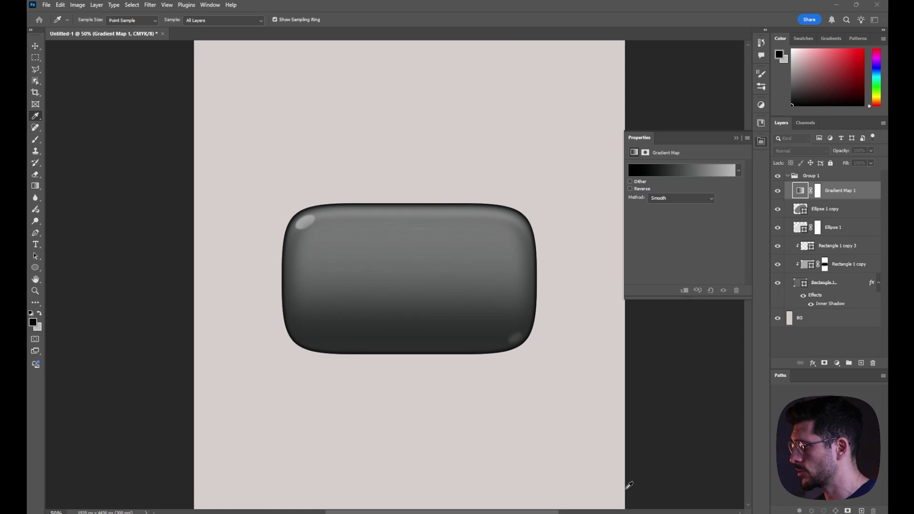
left_click(746, 295)
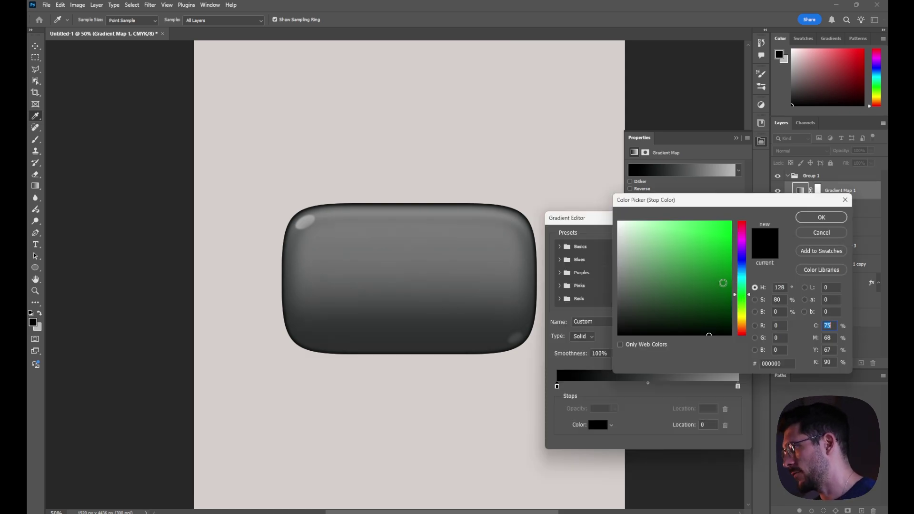
left_click(740, 299)
left_click(730, 283)
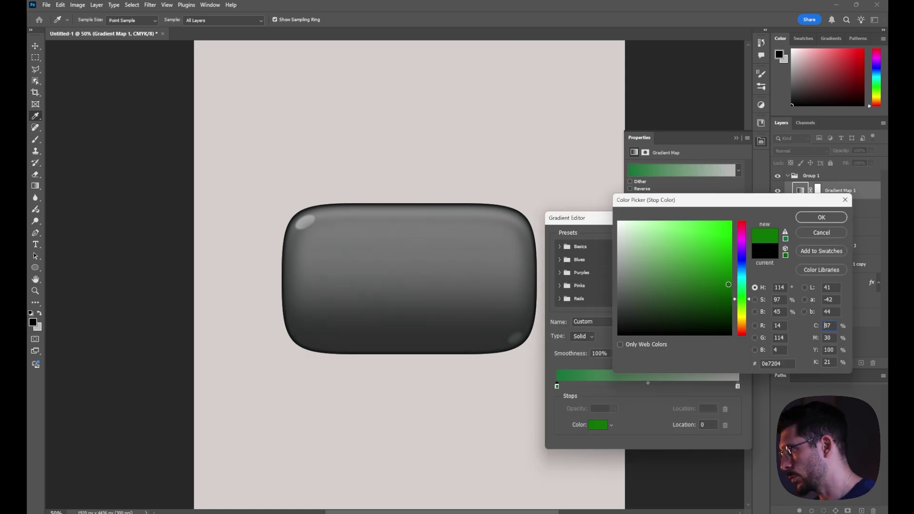
left_click(829, 218)
left_click_drag(557, 386, 619, 387)
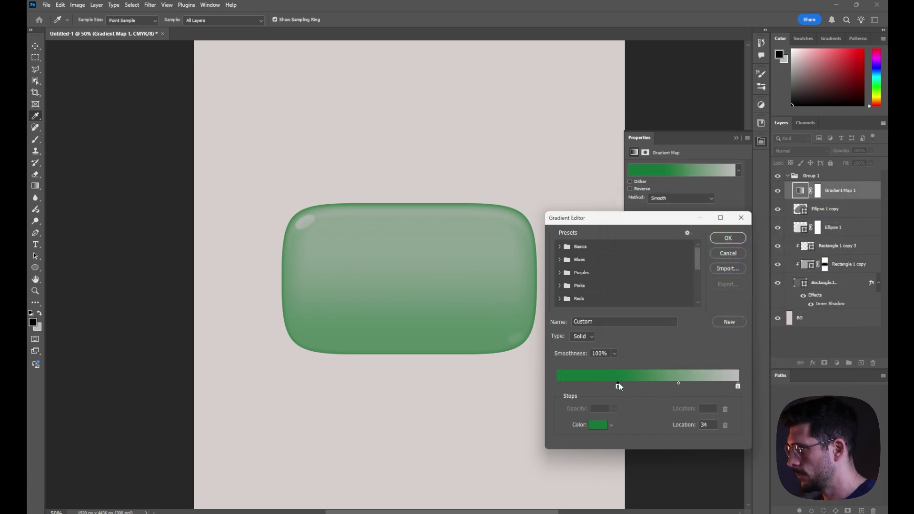
Recolour the gradient map's light end stop to bright green and shift it inward along the gradient
double_click(737, 386)
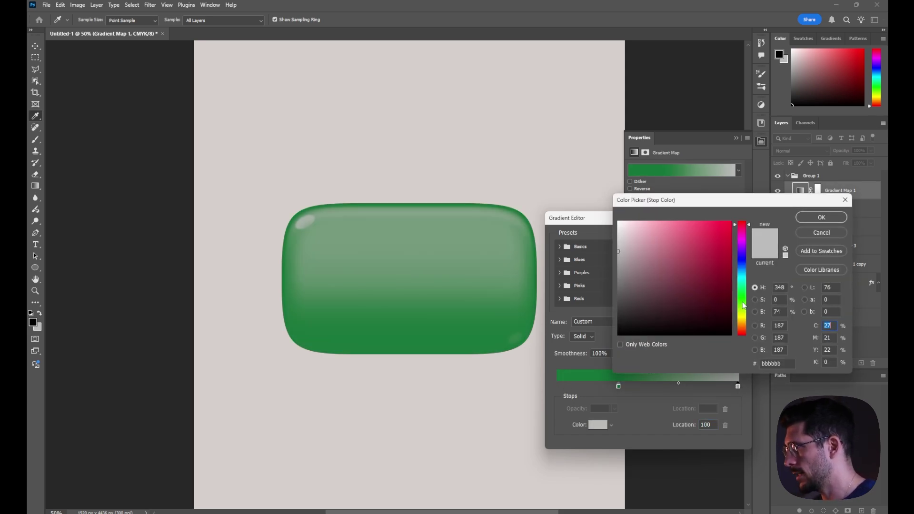
left_click(743, 303)
left_click_drag(715, 232, 718, 233)
key("Return")
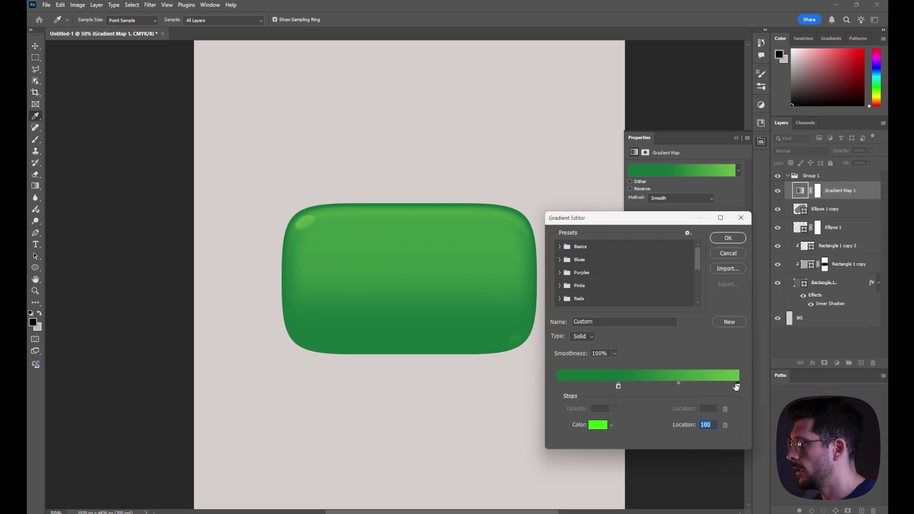
left_click_drag(738, 386, 721, 386)
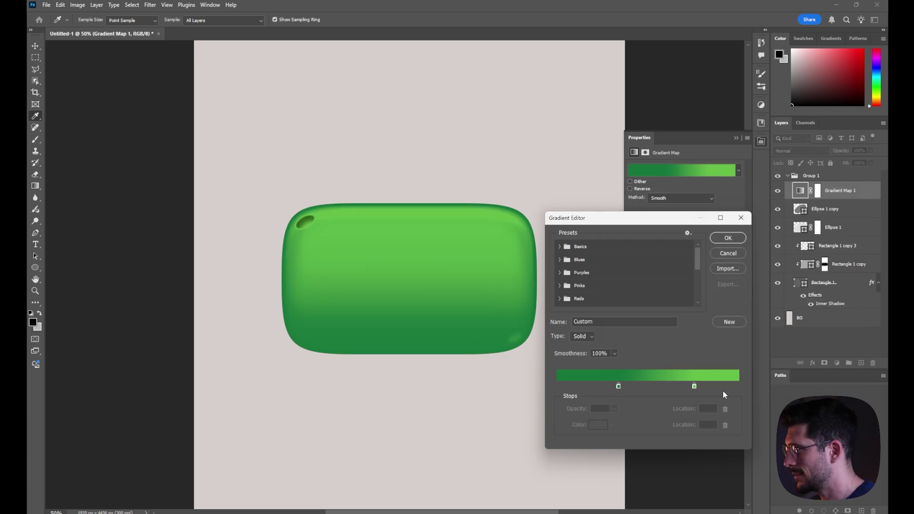
Add a third stop at location 91 on the gradient map's light end and colour it light yellow-green
left_click(721, 386)
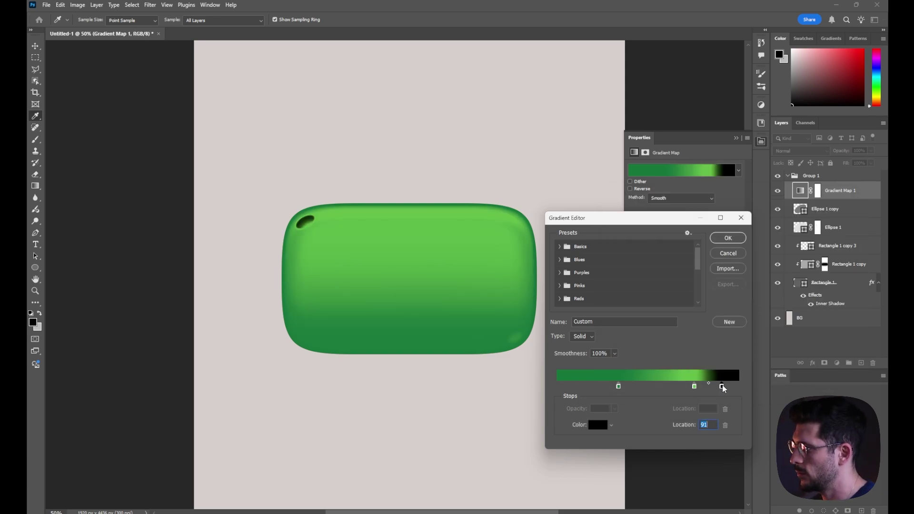
double_click(722, 387)
left_click(743, 314)
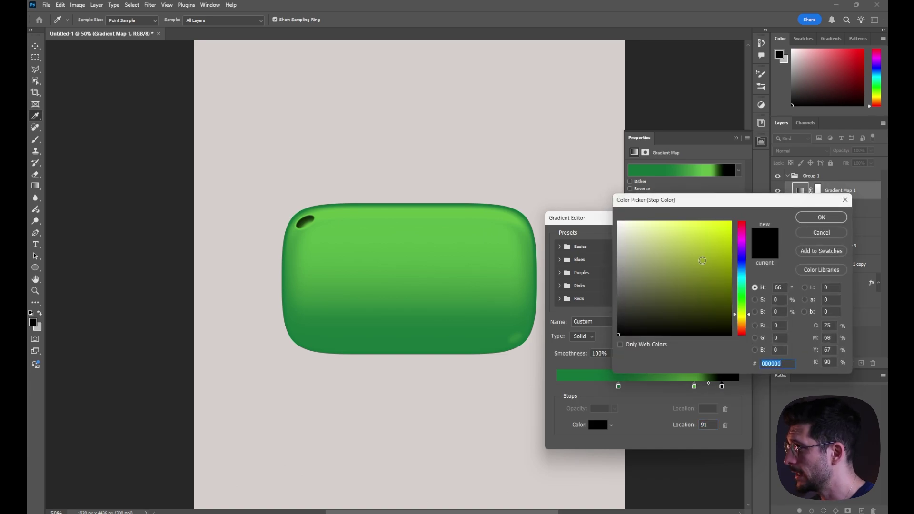
left_click(666, 224)
key("Return")
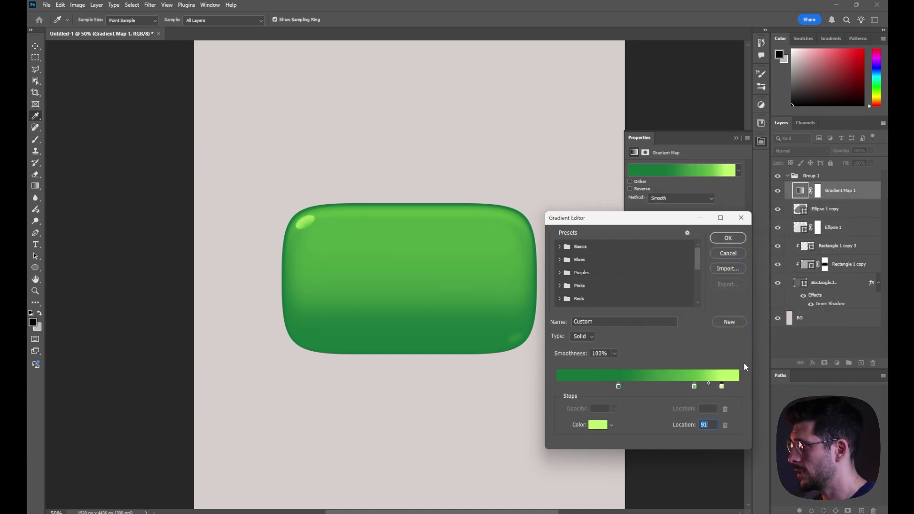
Shift the middle green stop to location 61, darken the dark green stop to about #0d6b33 and move it to location 14
left_click_drag(695, 387, 558, 387)
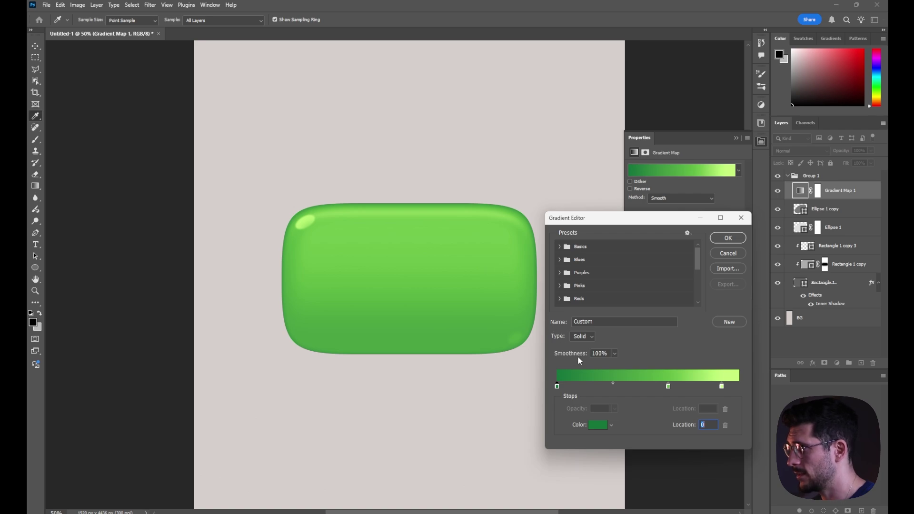
left_click_drag(558, 386, 631, 389)
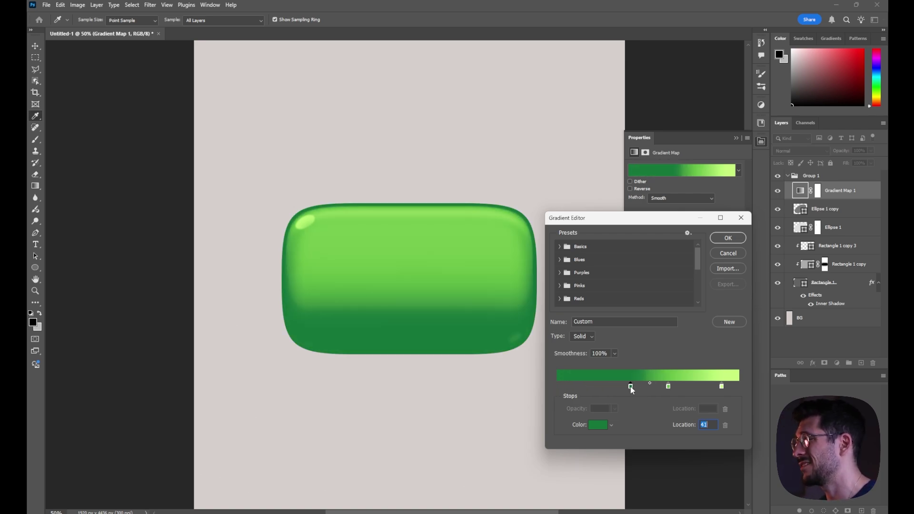
left_click_drag(632, 390, 611, 387)
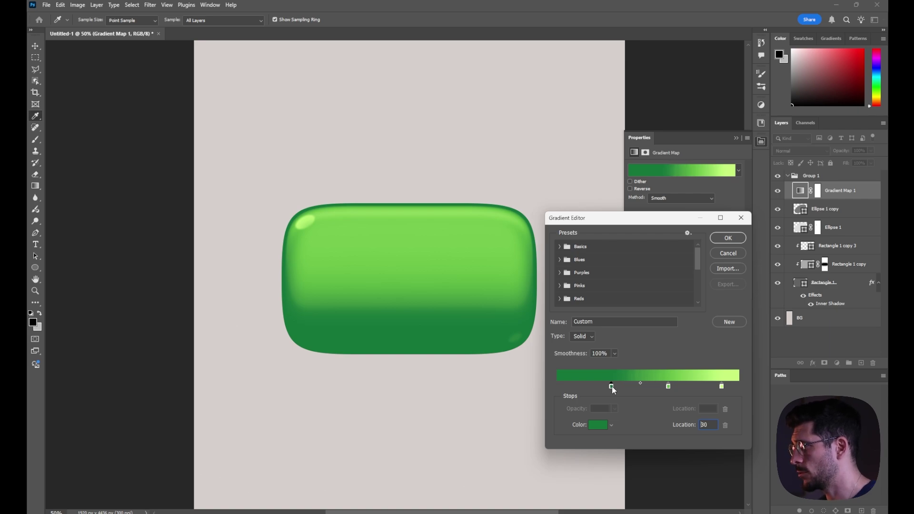
double_click(609, 387)
left_click(718, 288)
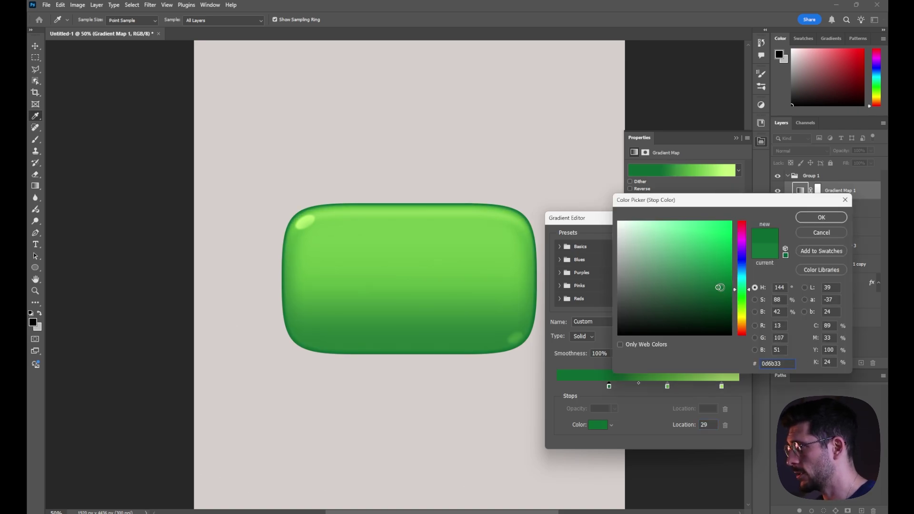
key("Return")
left_click_drag(609, 387, 583, 388)
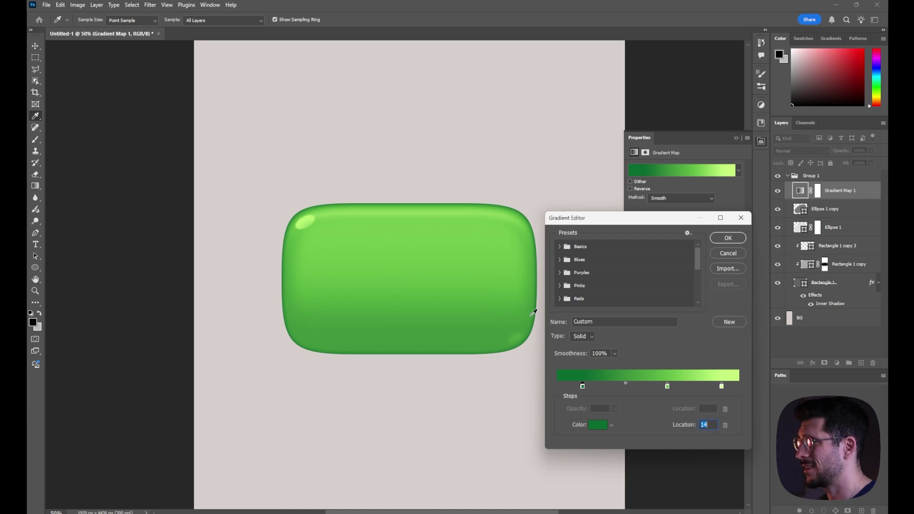
Recolour the gradient map's middle stop to a more saturated green, about #55c62d
double_click(667, 386)
left_click_drag(702, 250, 706, 246)
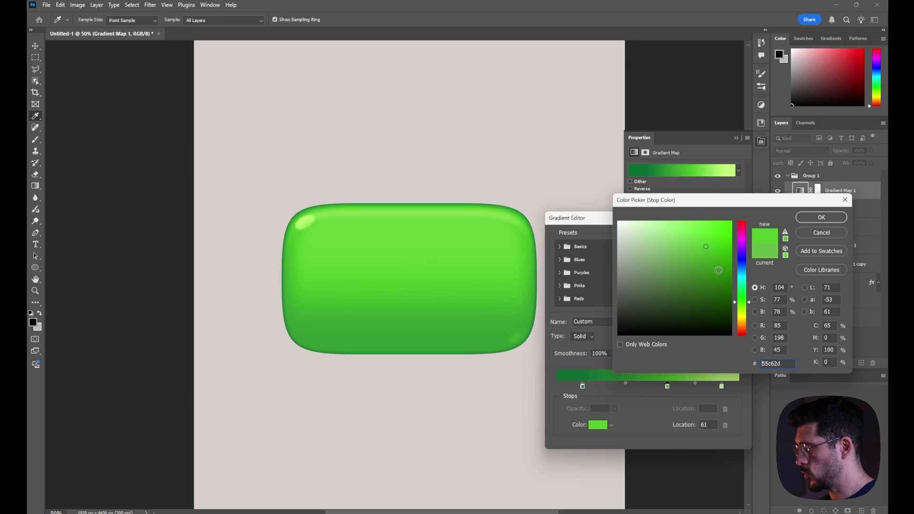
key("Return")
Recolour the lightest stop at location 91 to a vivid yellow-green and apply the edited gradient
left_click(722, 386)
double_click(722, 386)
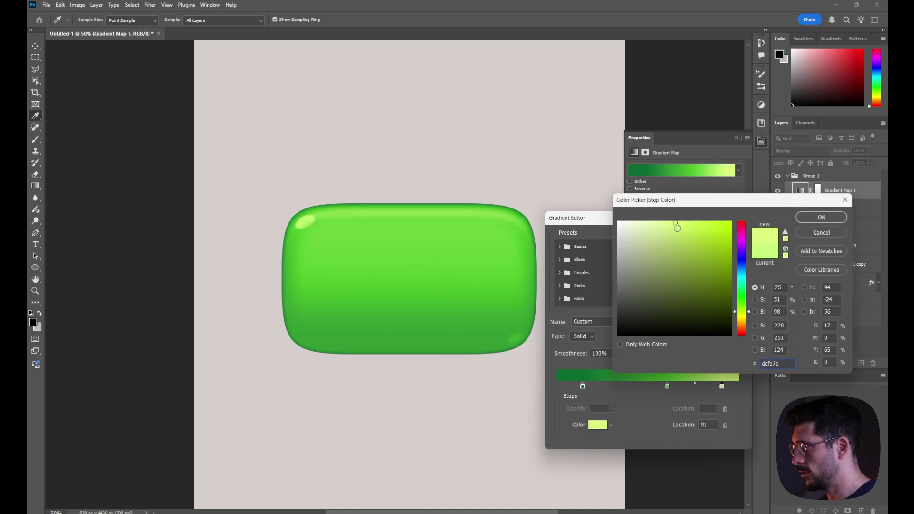
left_click_drag(675, 223, 707, 226)
key("Return")
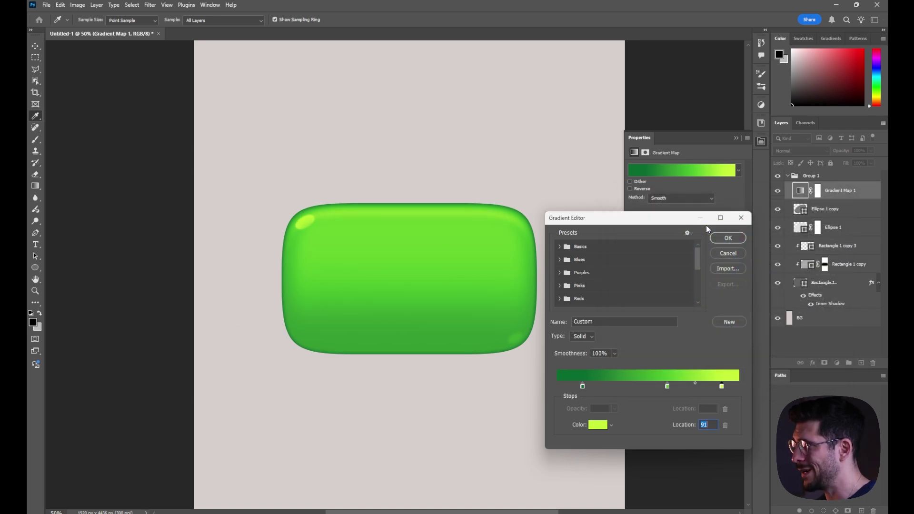
key("Return")
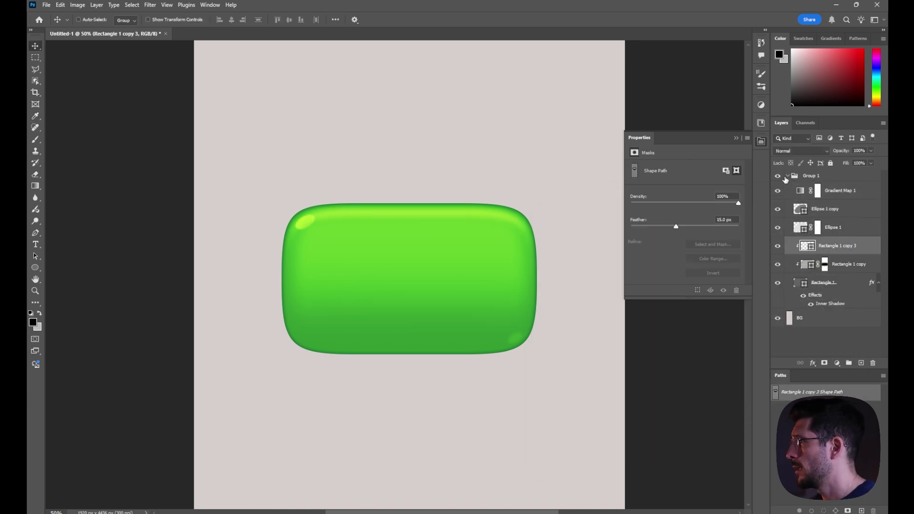
Set the inner shadow of Rectangle 1 to angle -90°, distance about 29 px and size about 65 px
left_click(787, 177)
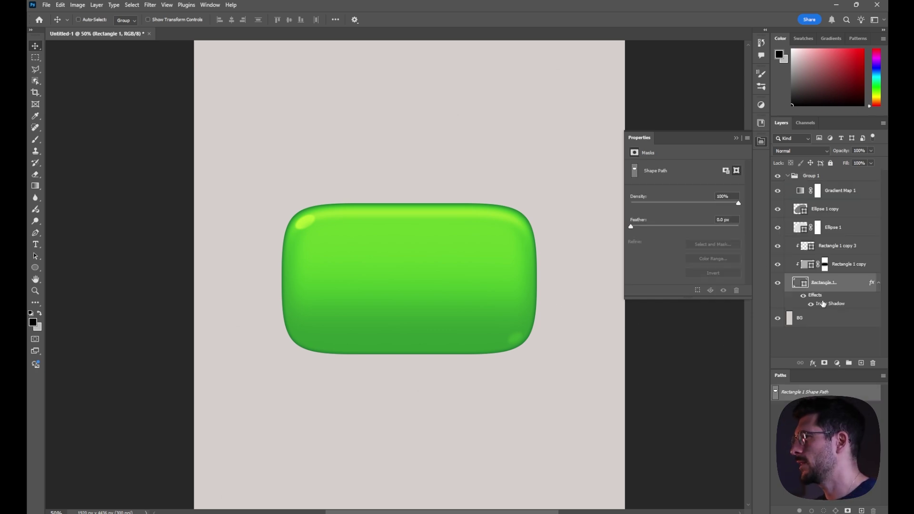
double_click(823, 304)
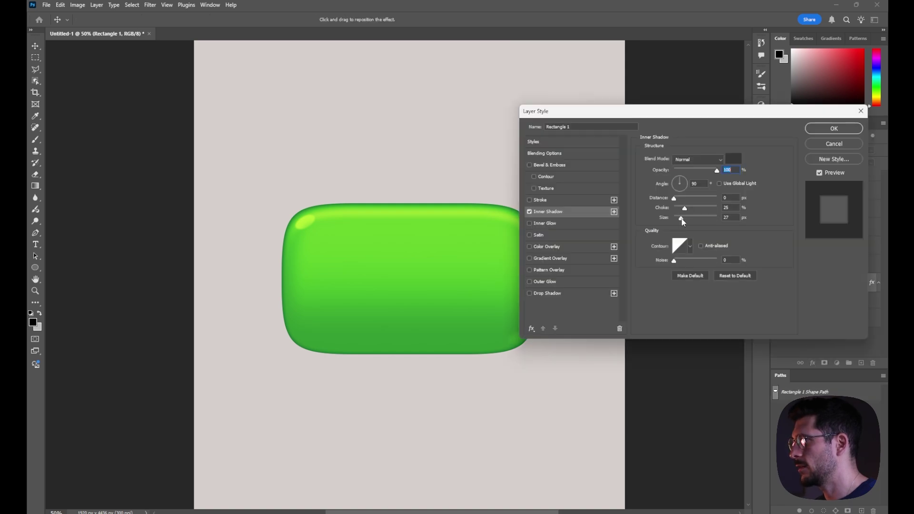
left_click_drag(681, 219, 686, 199)
left_click(679, 190)
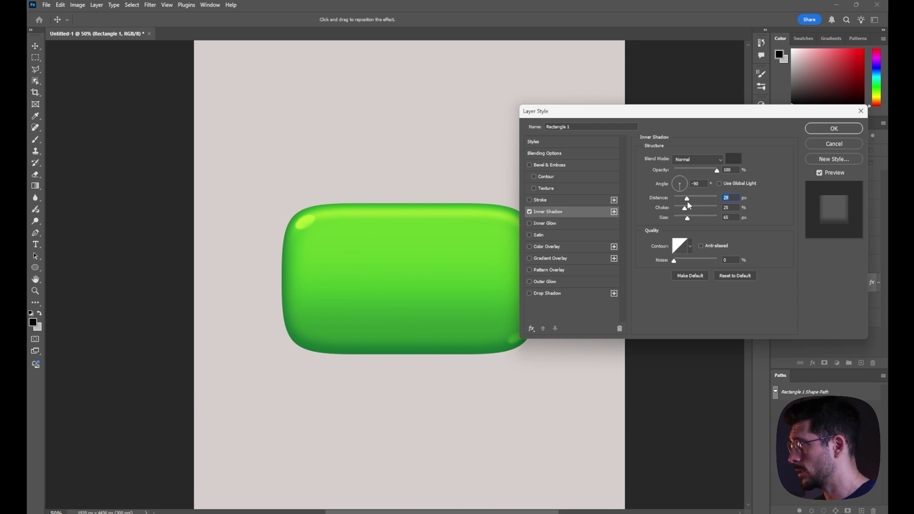
key("Return")
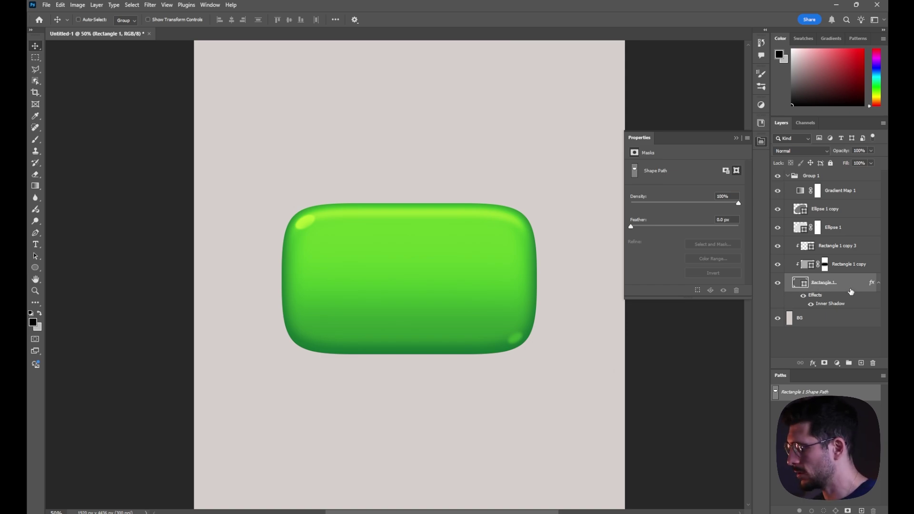
Duplicate Rectangle 1, place the copy beneath Group 1, and remove the copy's fill
key("ctrl+j")
left_click(788, 175)
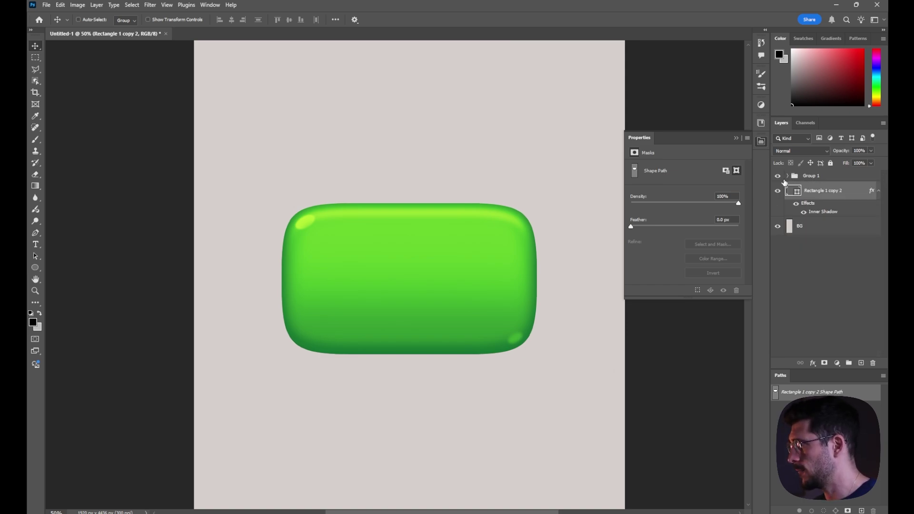
left_click(35, 257)
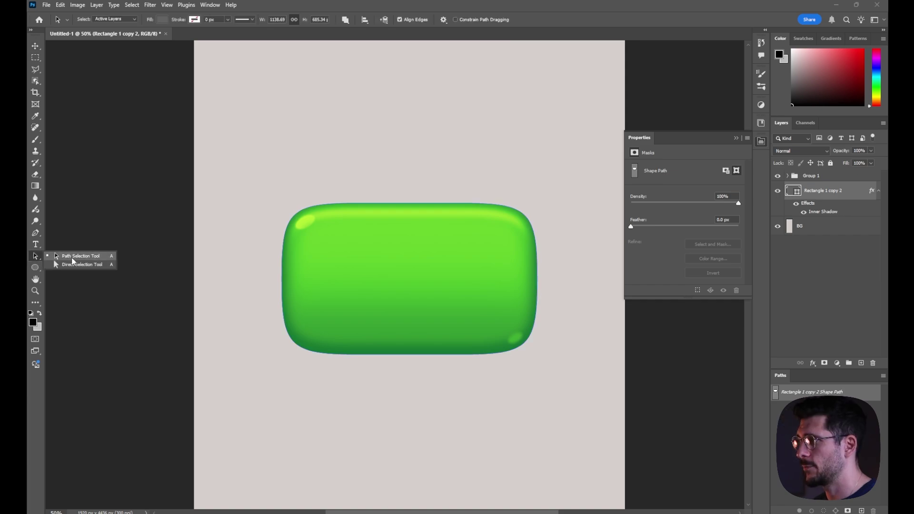
left_click(399, 286)
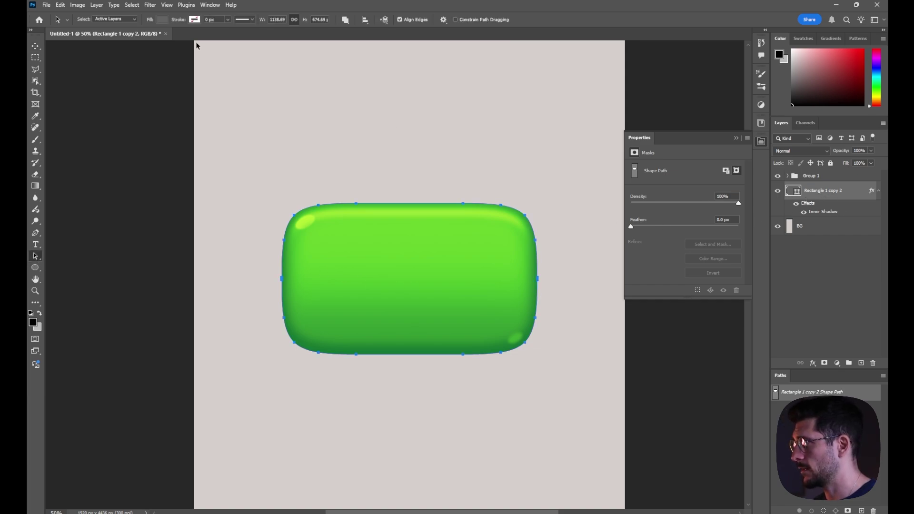
left_click(162, 21)
left_click(109, 38)
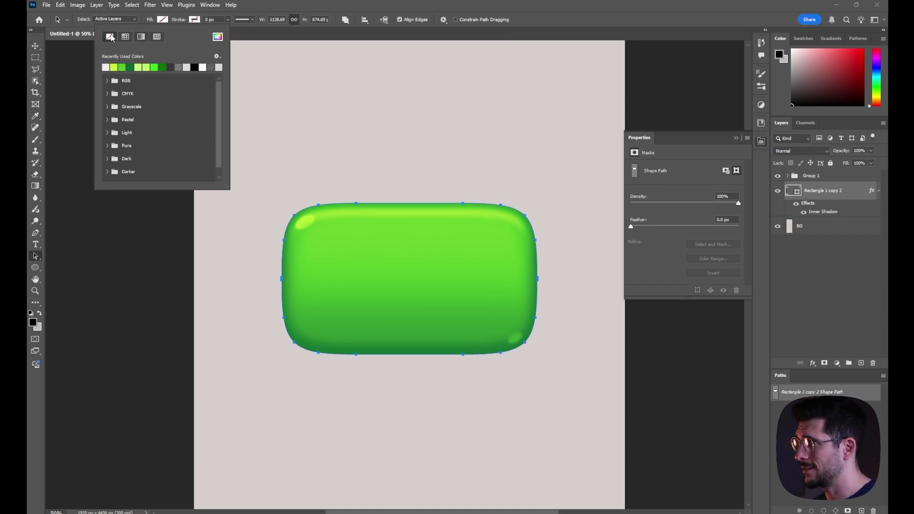
Give Rectangle 1 copy 2 a mid-grey 96 px stroke and compare it with and without the inner shadow
left_click(196, 20)
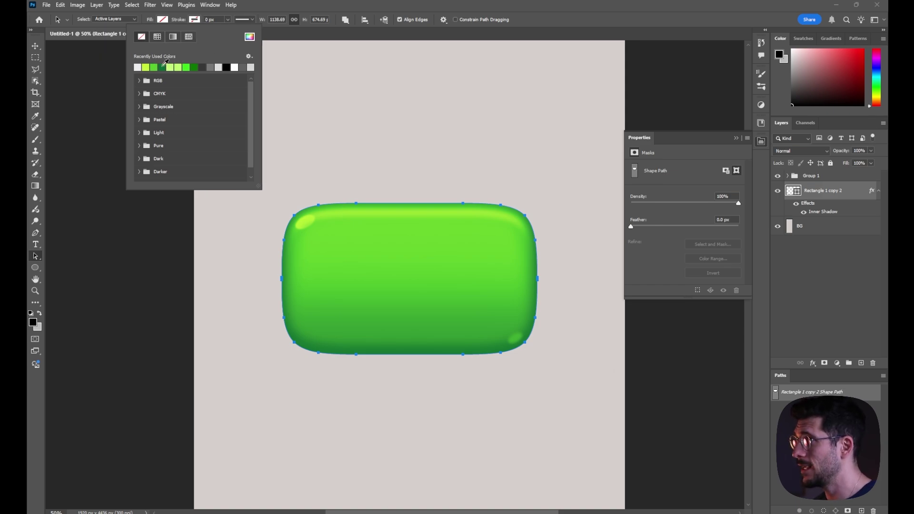
left_click(215, 65)
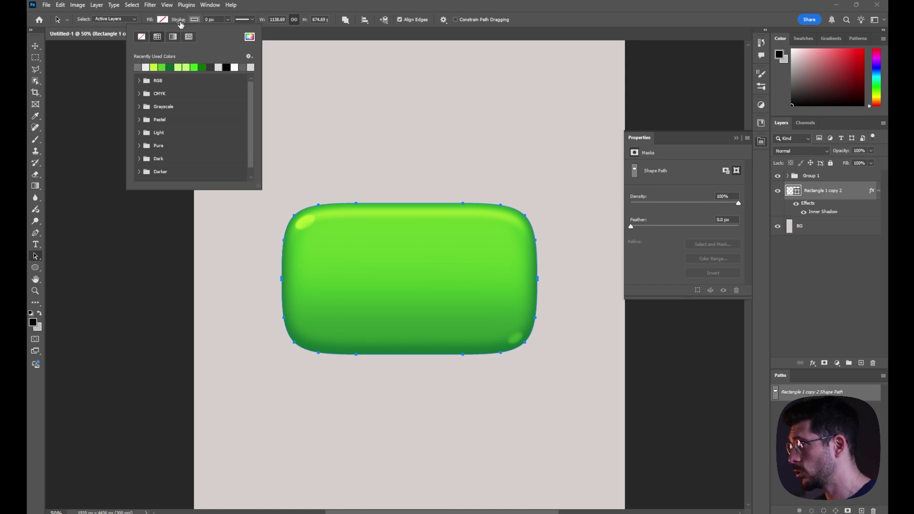
mouse_move(178, 21)
left_mouse_down()
mouse_move(230, 23)
mouse_move(221, 24)
left_mouse_up()
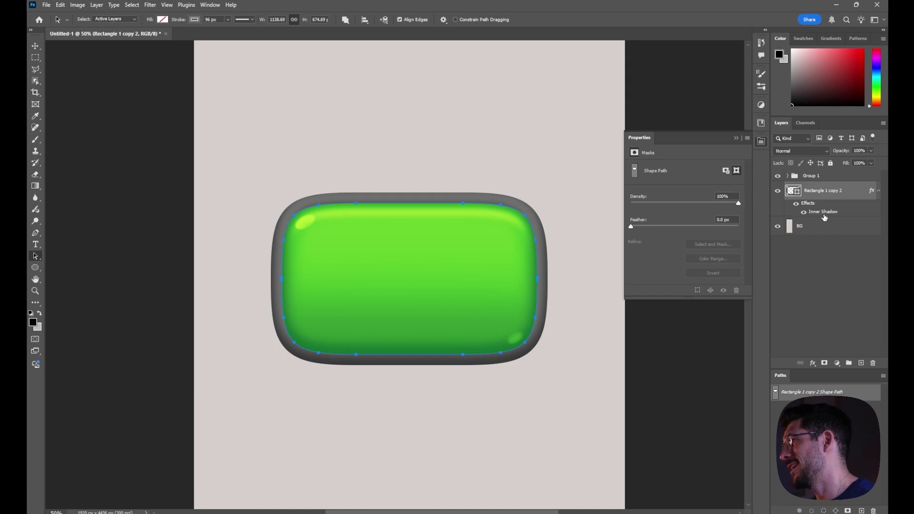
left_click(804, 213)
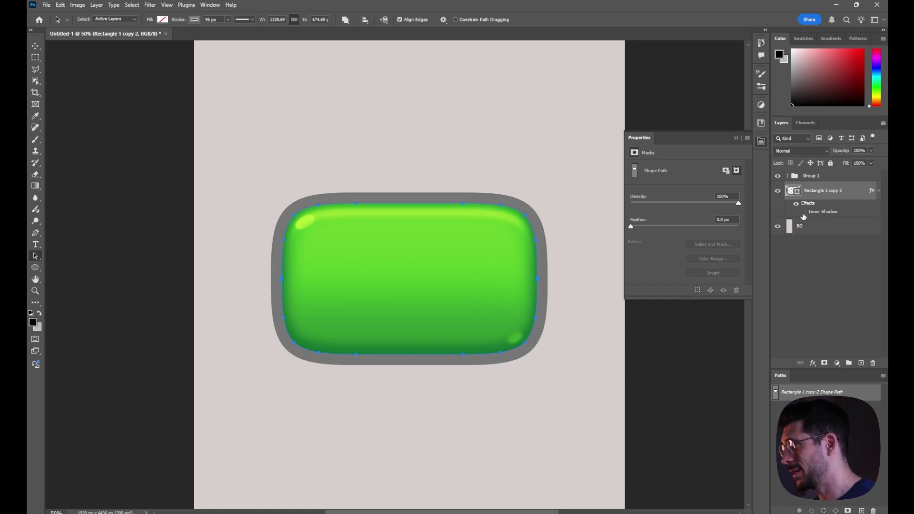
left_click(804, 212)
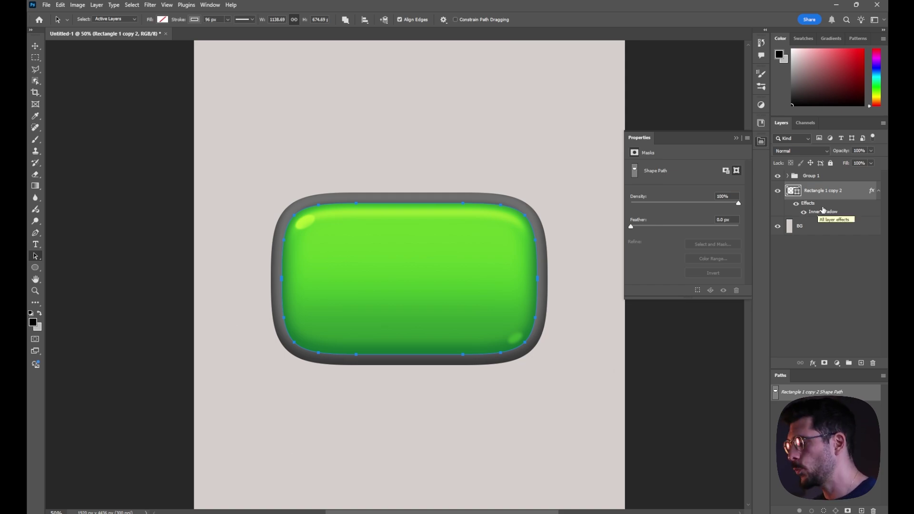
Duplicate the grey outline layer and give the copy a light grey 60 px stroke
key("ctrl+j")
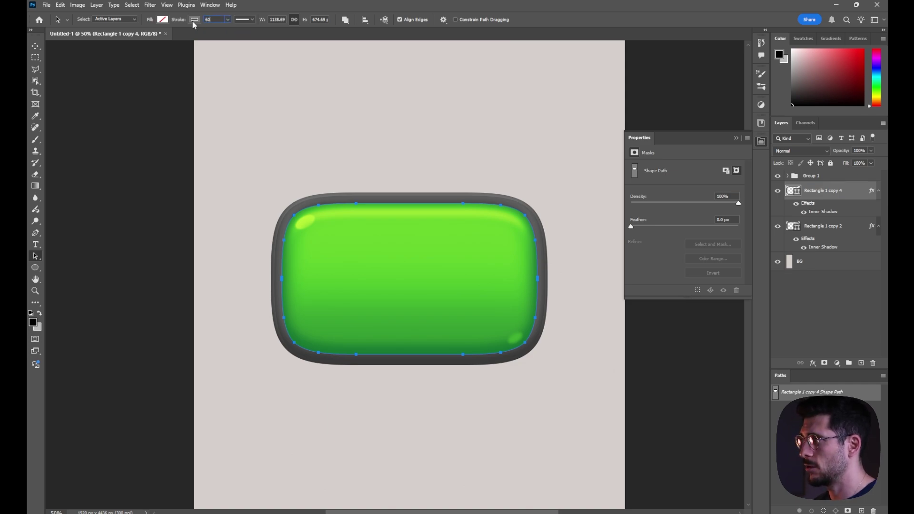
type("60")
key("Return")
left_click(194, 20)
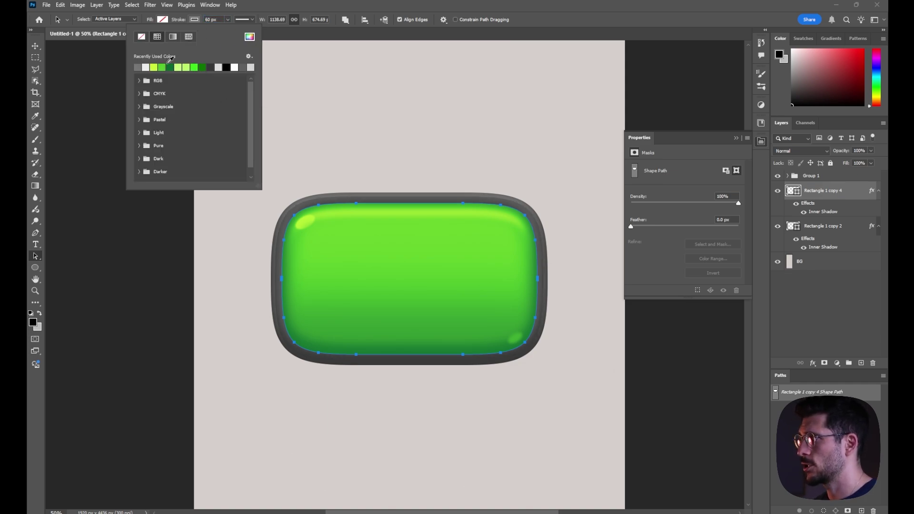
left_click(251, 66)
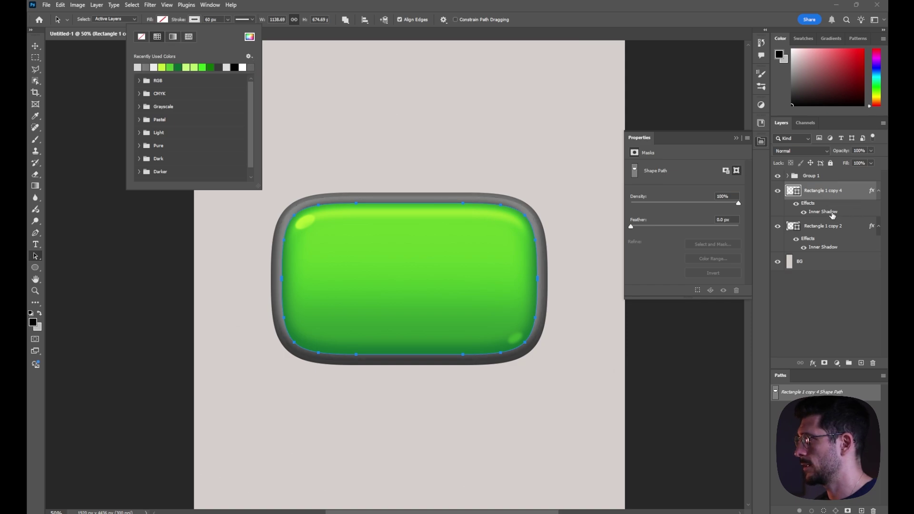
Delete the inner shadow from the light grey outline copy and clip it to Rectangle 1 copy 2
left_click_drag(833, 215, 873, 363)
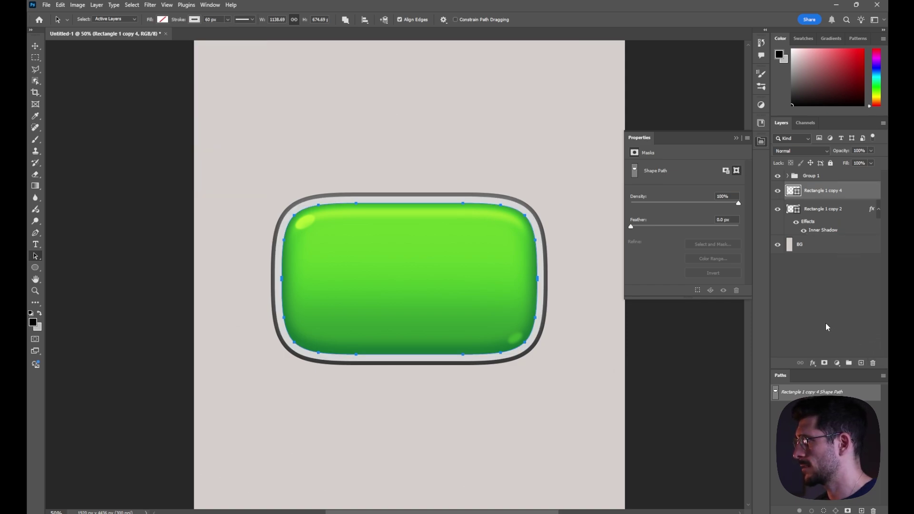
left_click(761, 145)
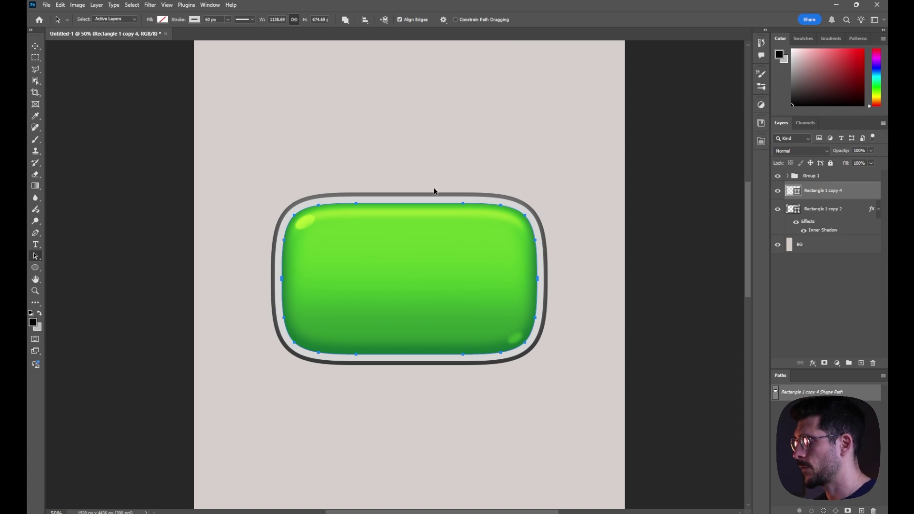
left_click(852, 200, "alt")
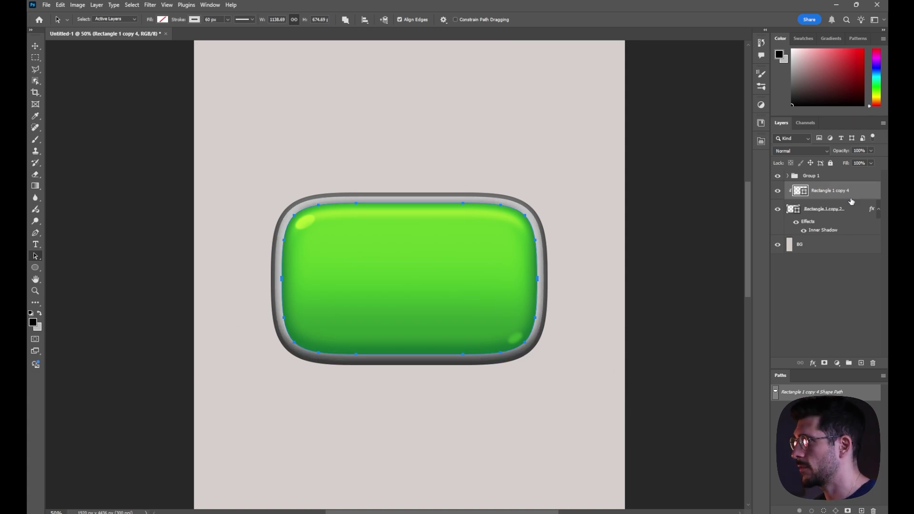
Feather the clipped light grey outline by about 3.8 px and group it with Rectangle 1 copy 2
left_click(761, 145)
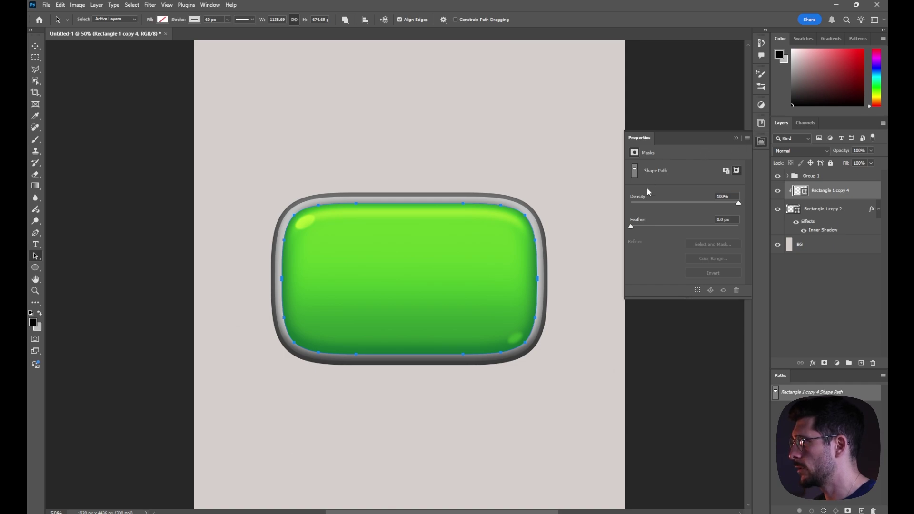
left_click_drag(631, 227, 655, 228)
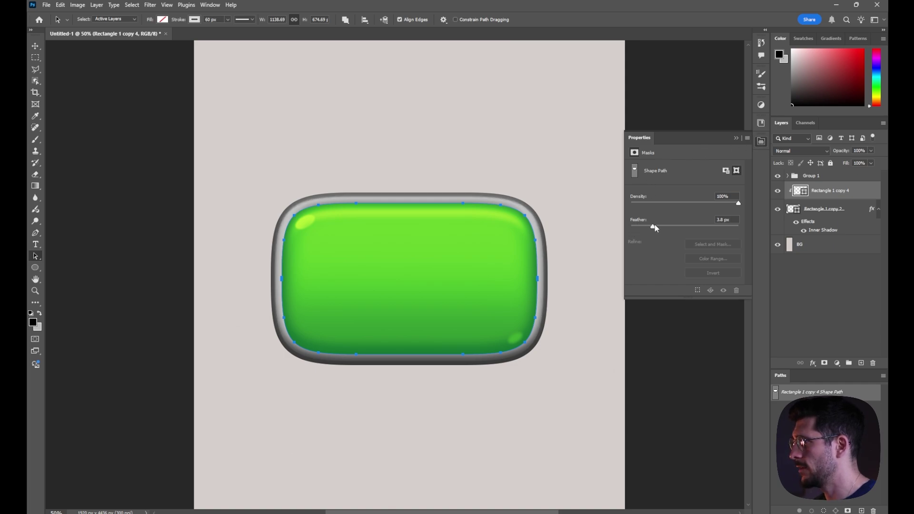
left_click(561, 297)
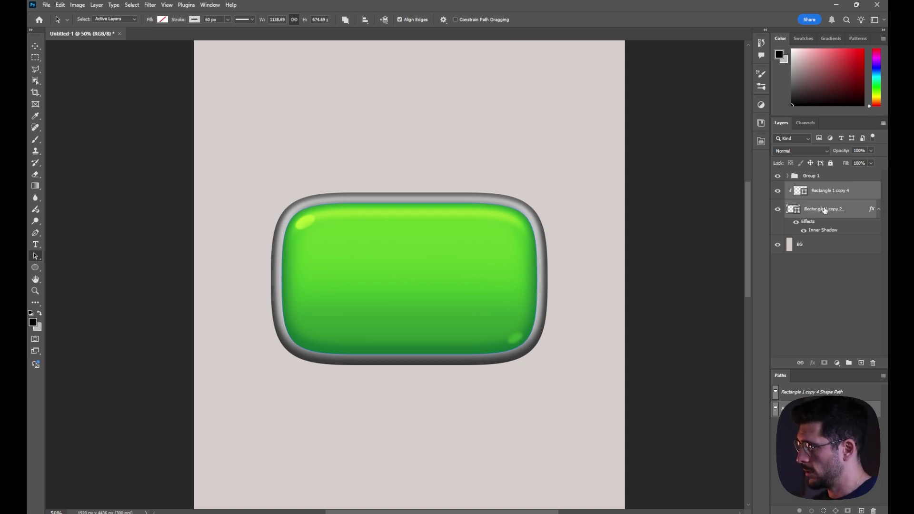
key("ctrl+g")
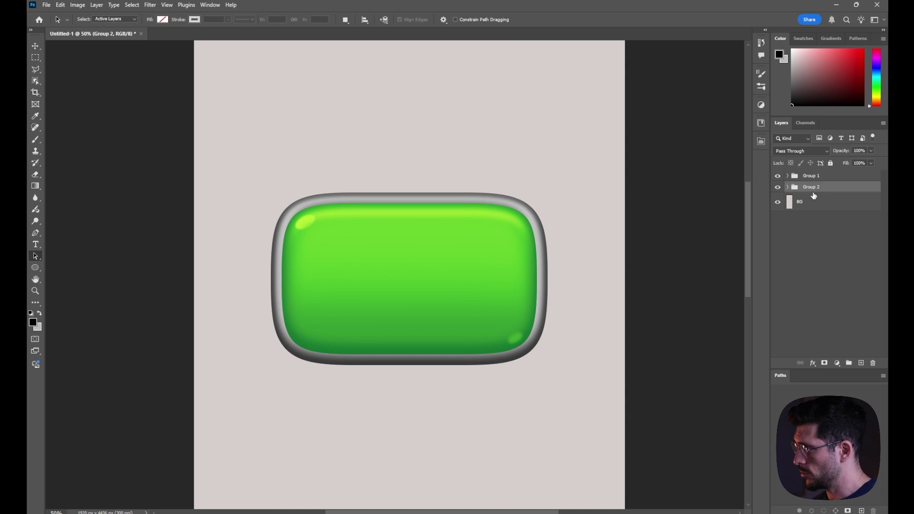
Rename Group 2 as Frame and Group 1 as Color
double_click(814, 187)
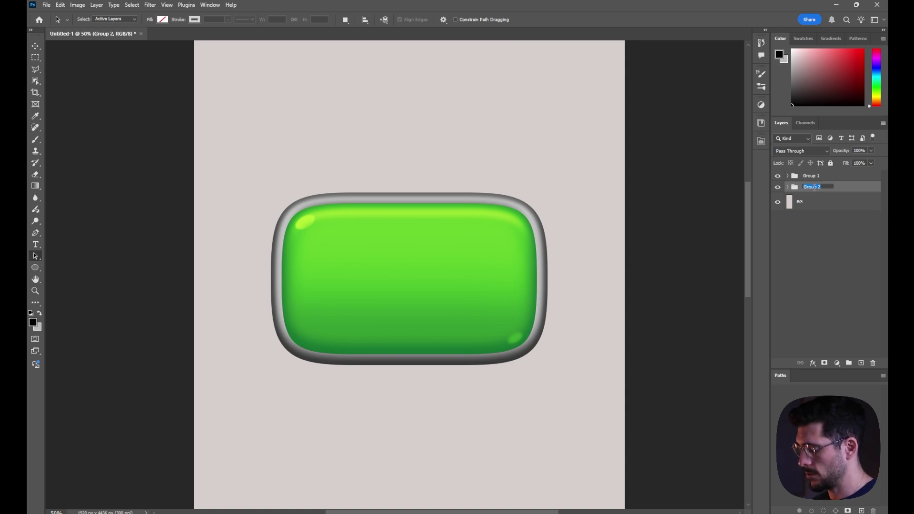
type("Frame")
key("Return")
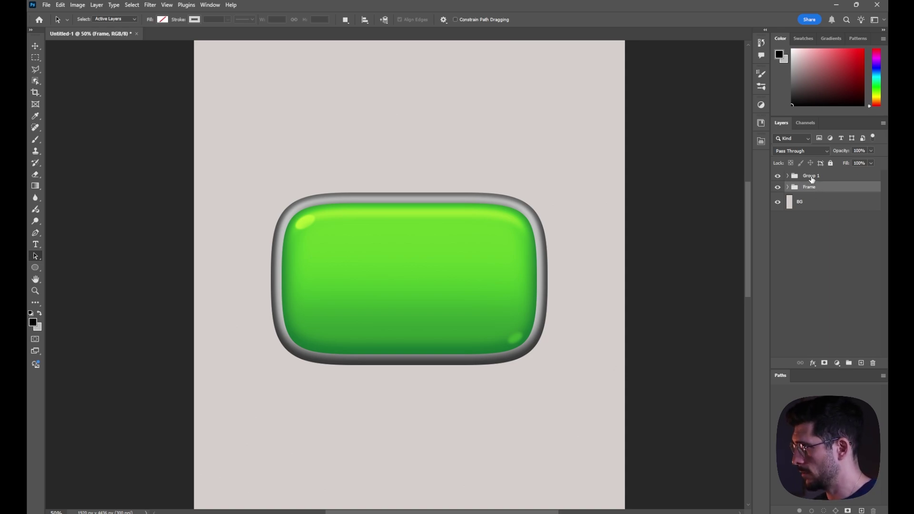
double_click(811, 176)
type("Color")
key("Return")
Expand the Frame group and set its blend mode to Normal
left_click(818, 185)
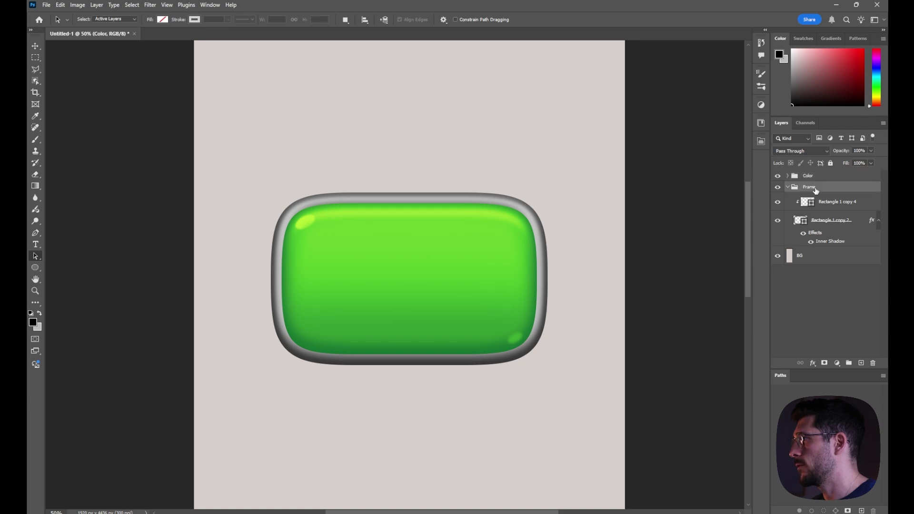
left_click(805, 150)
left_click(797, 175)
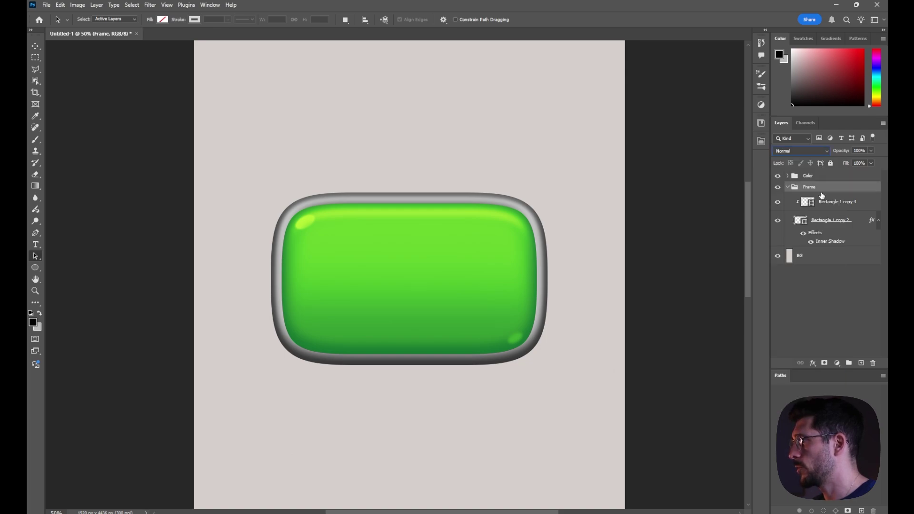
Add a Gradient Map above Rectangle 1 copy 4 in the Frame group, running from tan c0996c to cream fff4cc
left_click(832, 206)
left_click(837, 363)
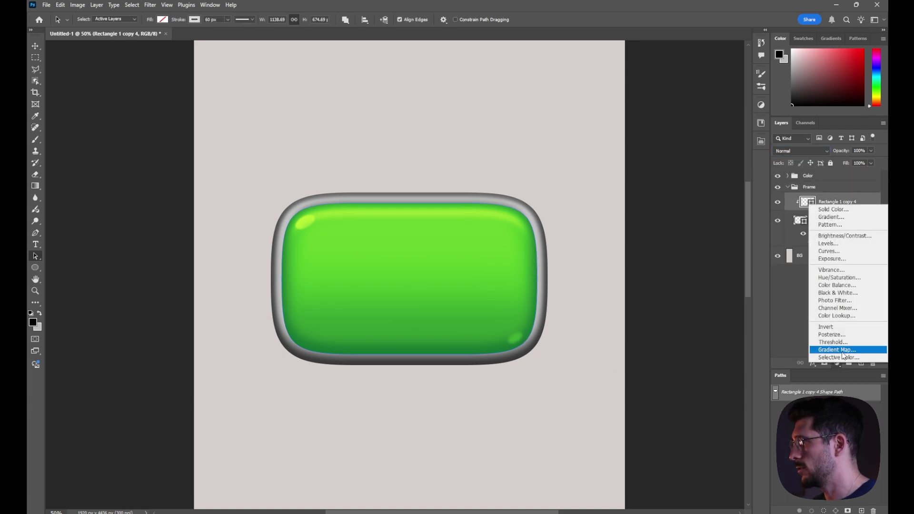
left_click(842, 350)
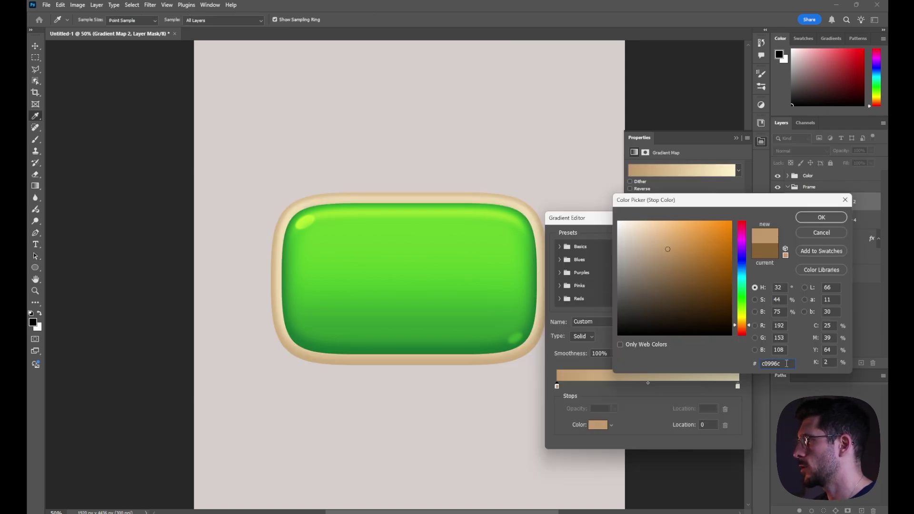
left_click(809, 215)
double_click(738, 386)
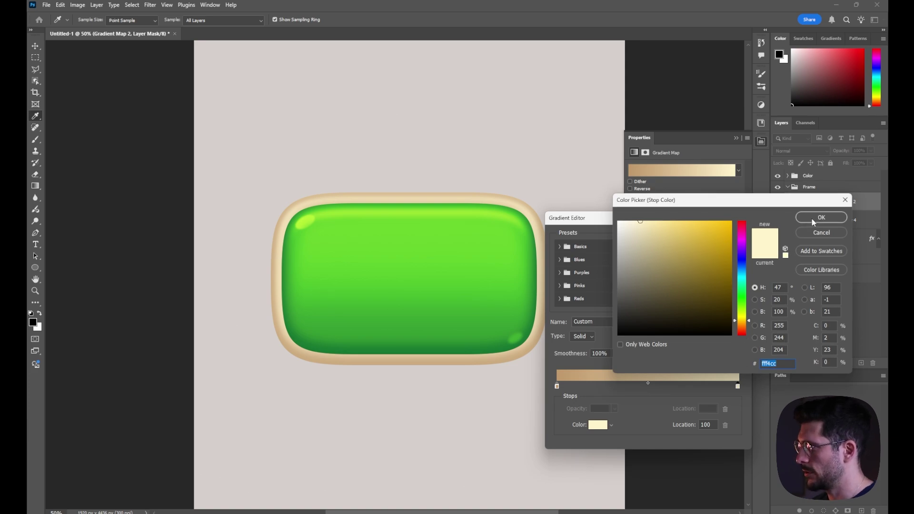
left_click(813, 218)
key("Return")
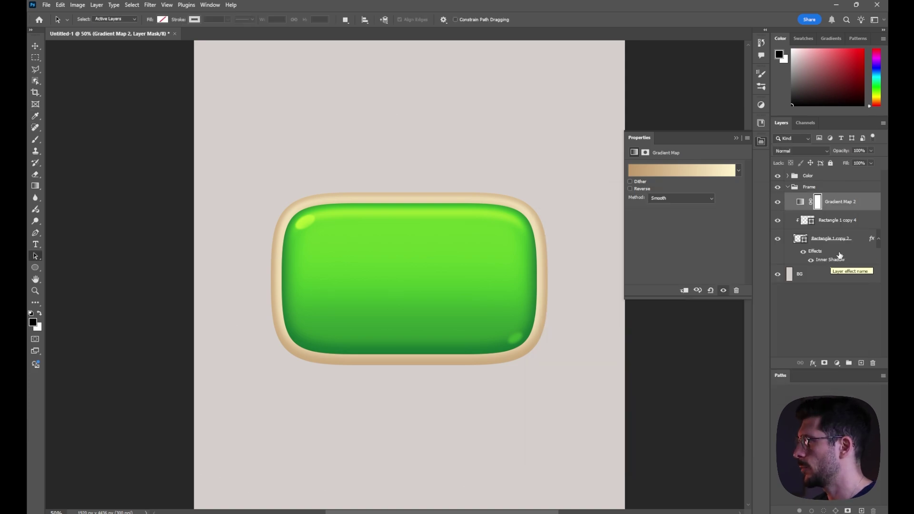
Add a second inner shadow to Rectangle 1 copy 2 with a darker grey colour and a size of 7 px
left_click(841, 254)
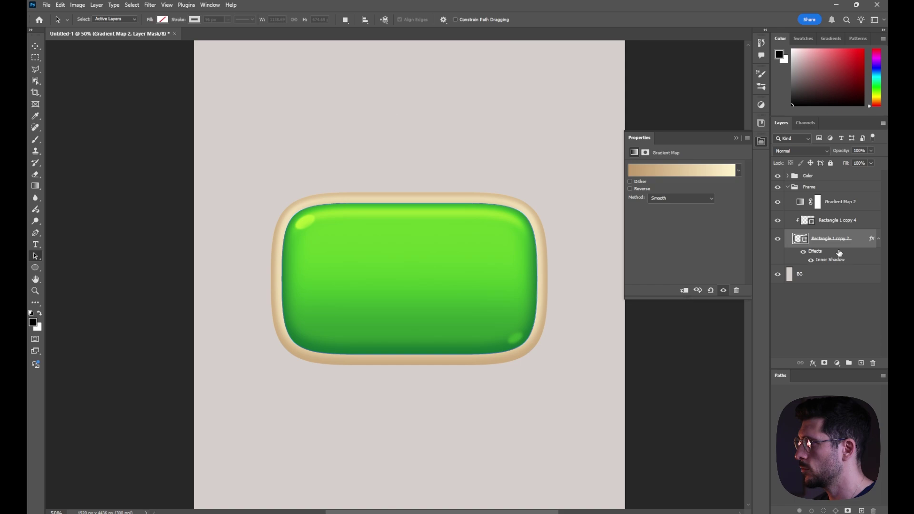
double_click(833, 258)
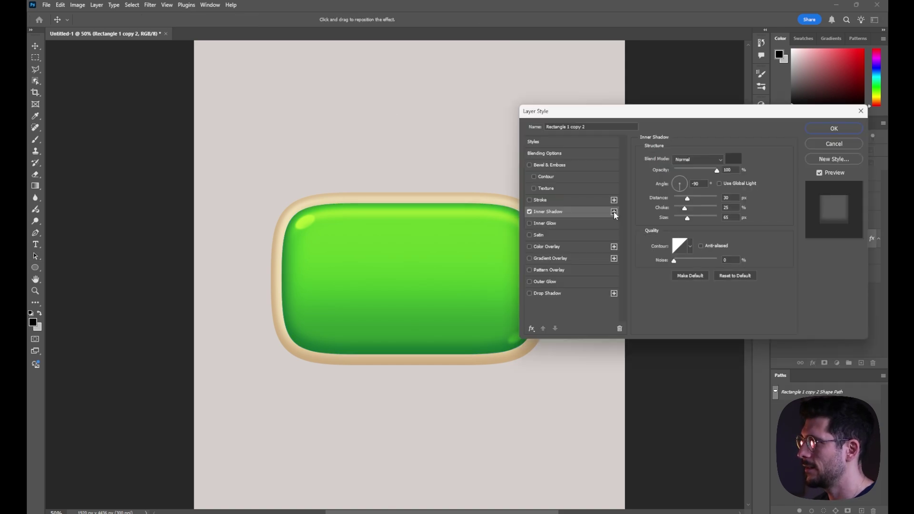
left_click(614, 212)
left_click(733, 159)
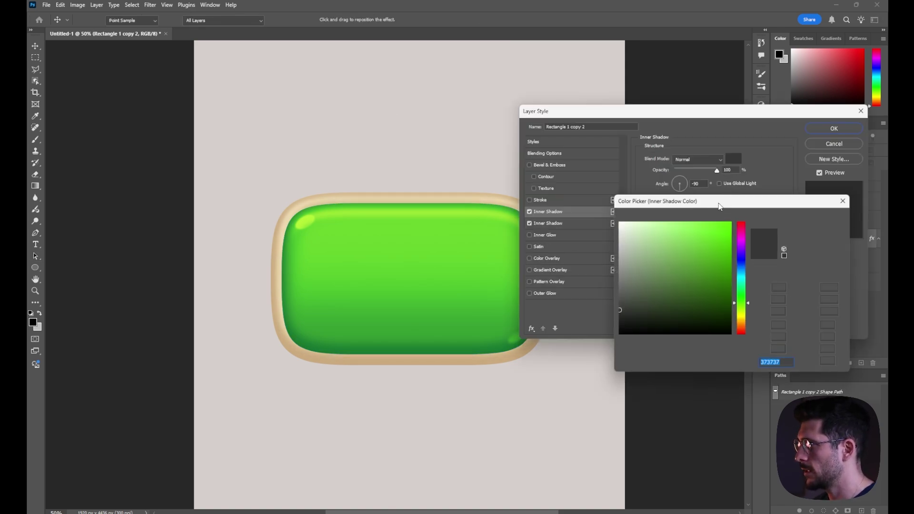
left_click_drag(631, 314, 615, 322)
key("Return")
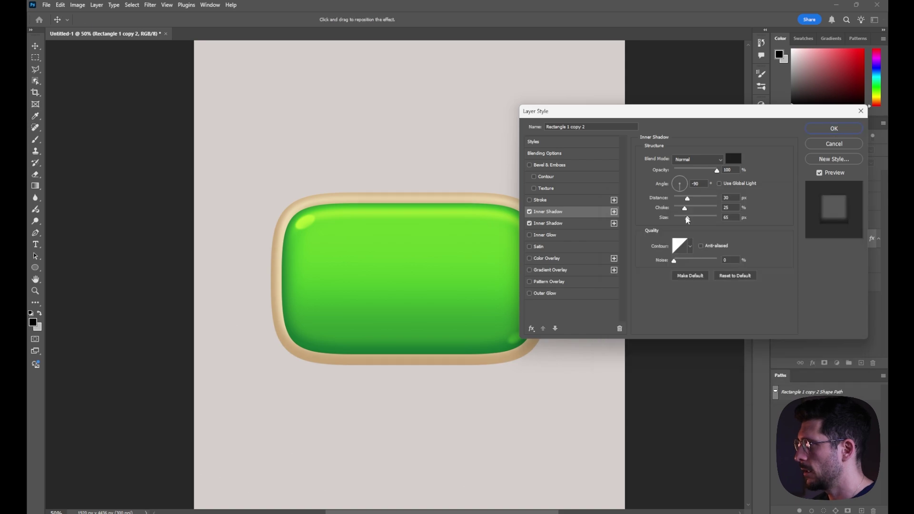
left_click_drag(686, 217, 677, 218)
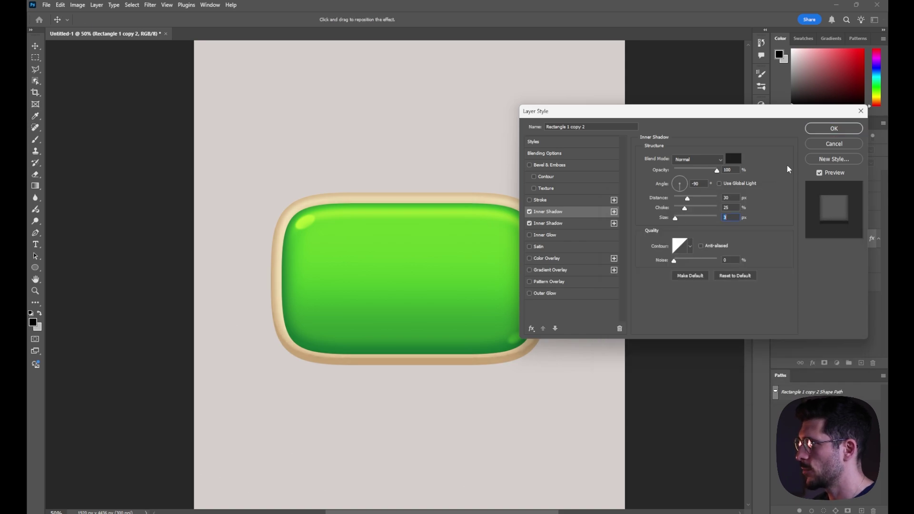
left_click(821, 130)
Split the tan stop of the frame's gradient map into two and recolour the one at location 7 a darker brown
left_click(801, 205)
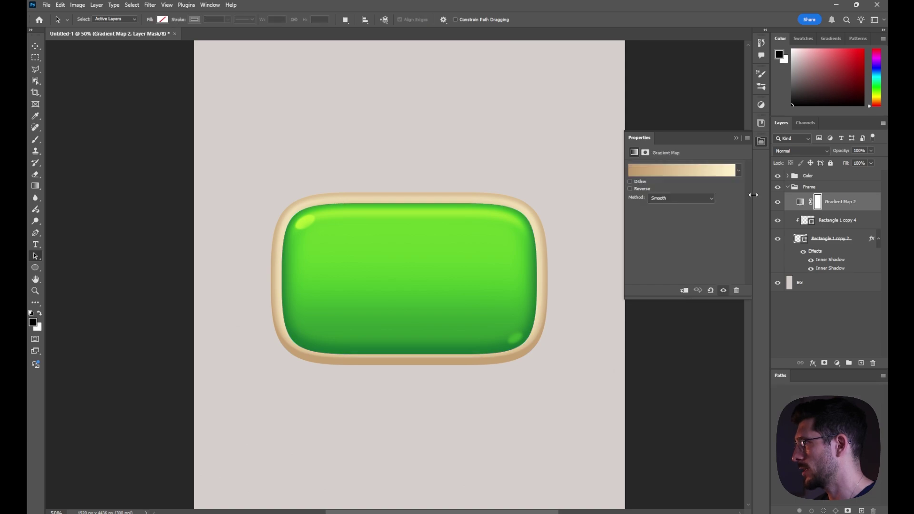
left_click(649, 171)
left_click_drag(558, 387, 595, 387)
double_click(575, 386)
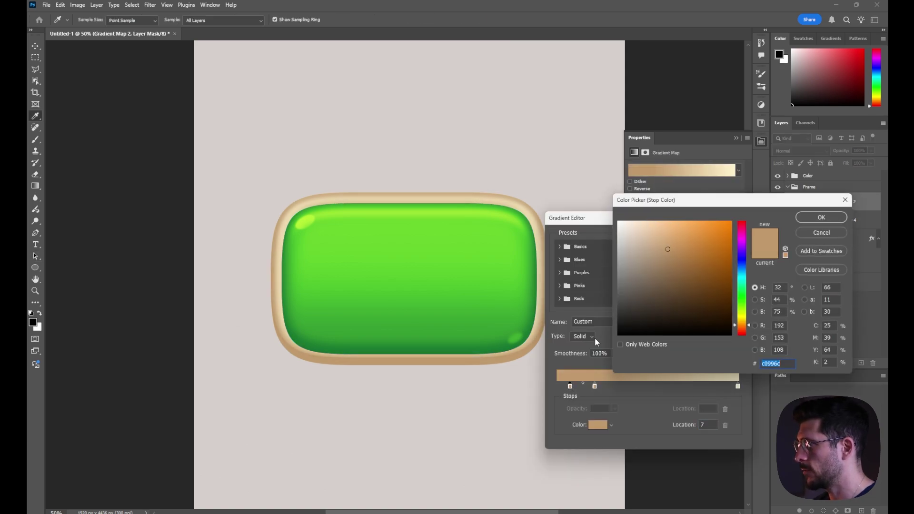
left_click(679, 265)
key("Return")
key("Return")
Set the frame's darker inner shadow to 1 px distance and 21 px size, and increase its choke
left_click(829, 265)
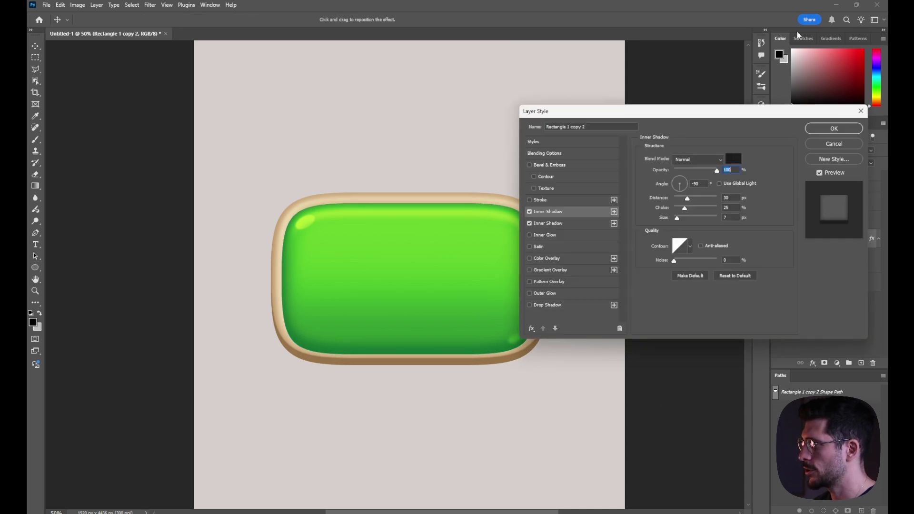
mouse_move(687, 198)
left_mouse_down()
mouse_move(674, 199)
mouse_move(681, 219)
mouse_move(690, 208)
left_mouse_up()
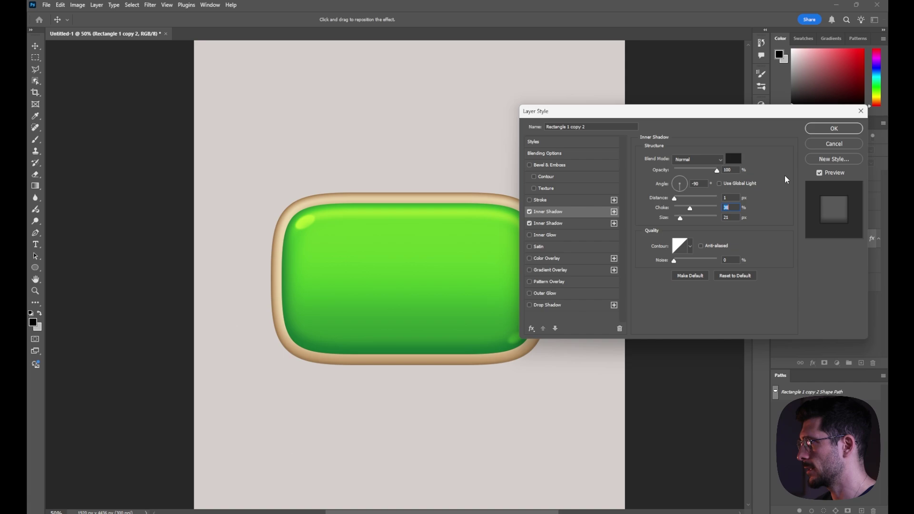
left_click(845, 132)
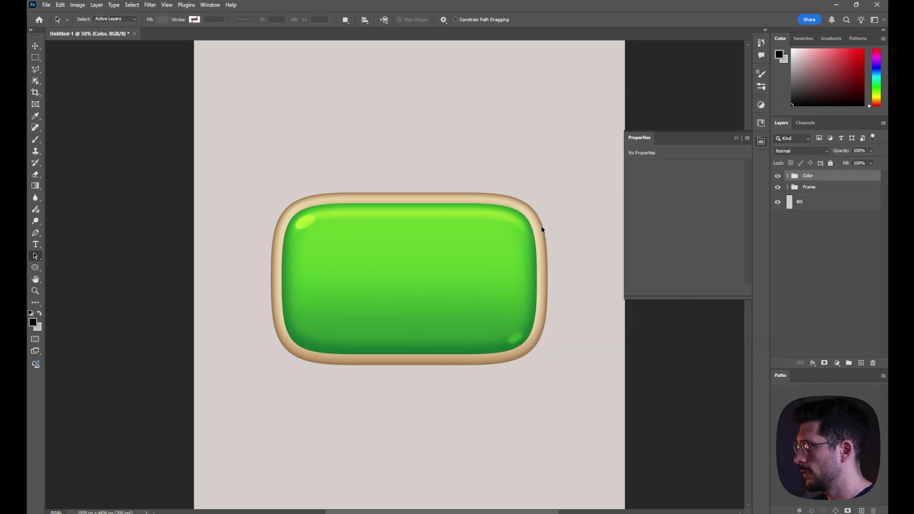
Duplicate Rectangle 1 from the Color group into the Frame group, directly below Gradient Map 2
key("ctrl+space")
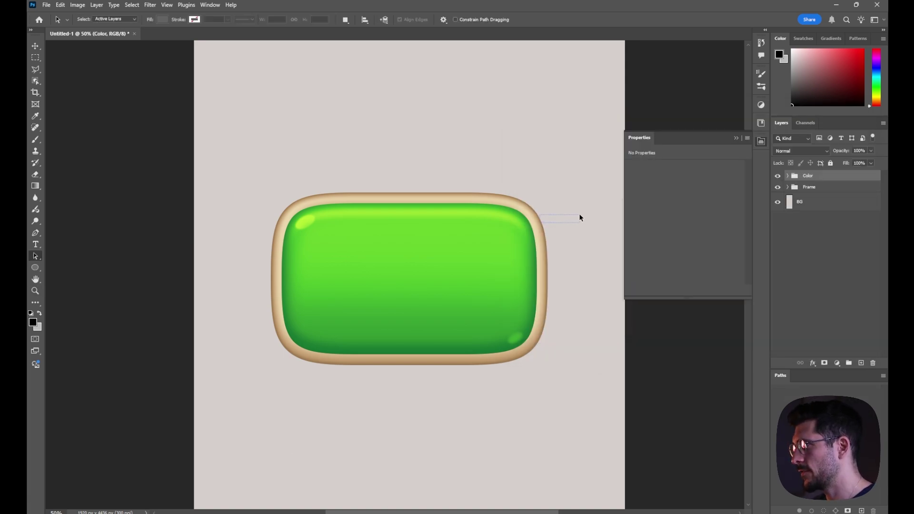
key("ctrl+space")
left_click_drag(535, 232, 523, 219)
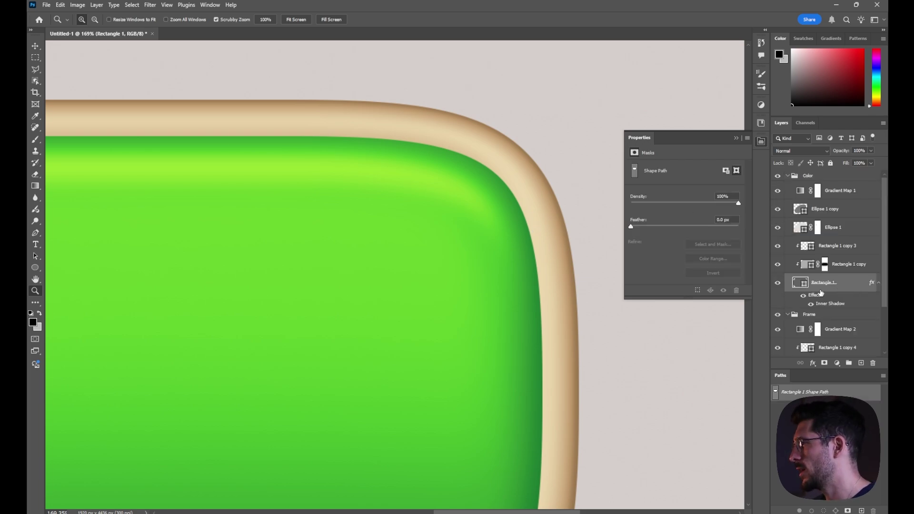
scroll(846, 291, "down", 3)
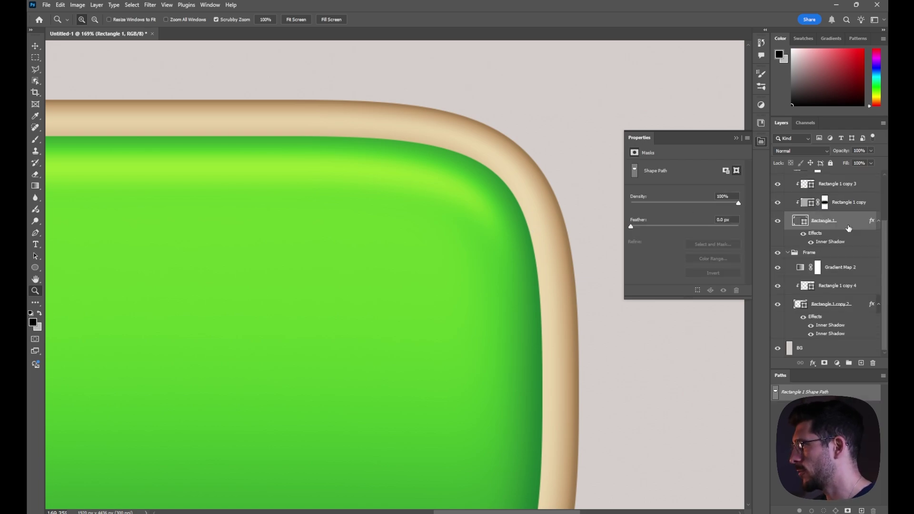
left_click_drag(848, 228, 845, 280)
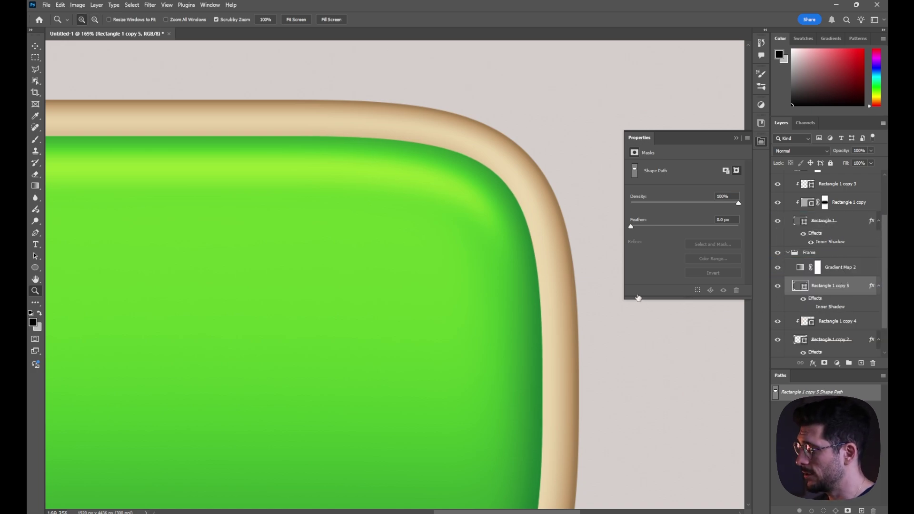
Give Rectangle 1 copy 5 a dark grey drop shadow with 0 px distance, 60% spread and 15 px size
left_click(799, 142)
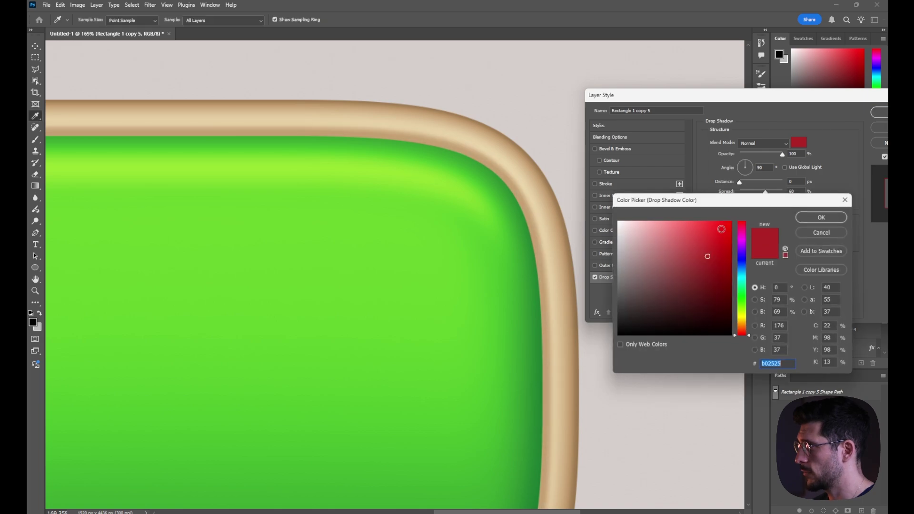
left_click_drag(631, 289, 606, 323)
left_click(821, 217)
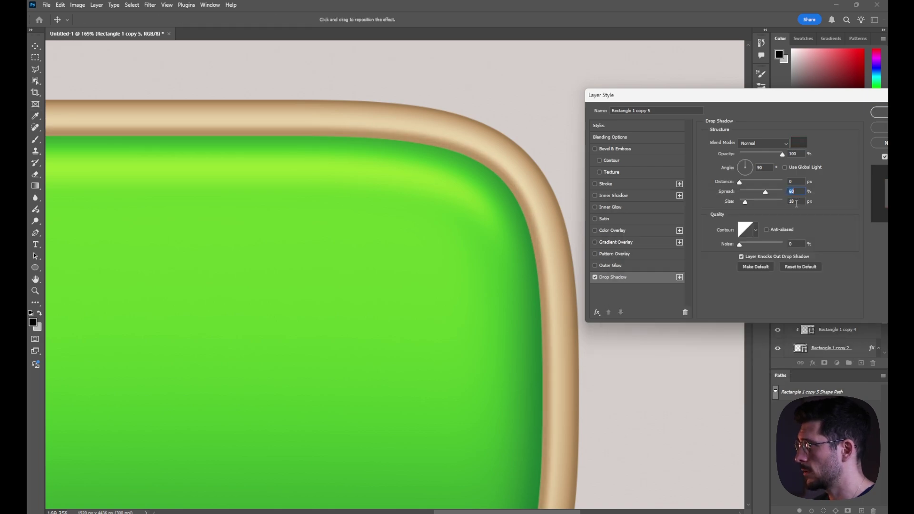
double_click(798, 201)
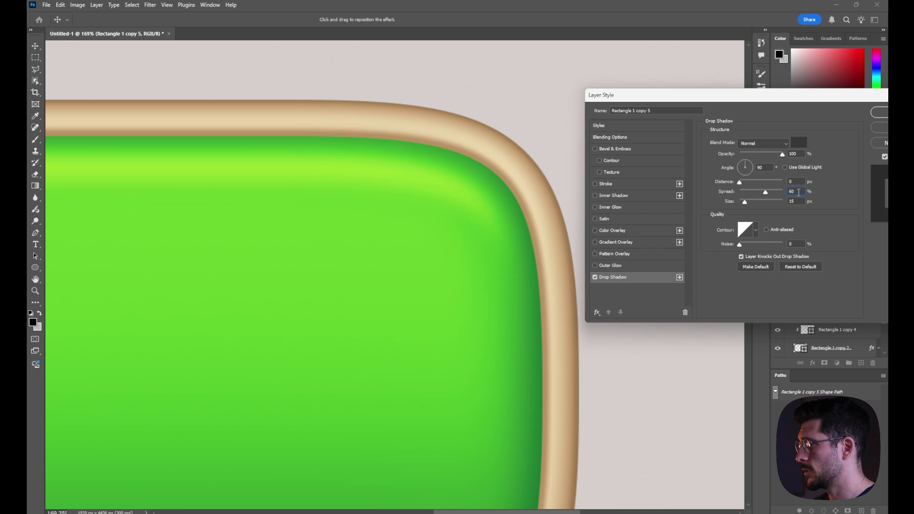
key("z")
key("Return")
Add a second, darker inner shadow to Rectangle 1 in the Color group and adjust its distance and size
left_click_drag(586, 195, 400, 297)
scroll(367, 303, "down", 2)
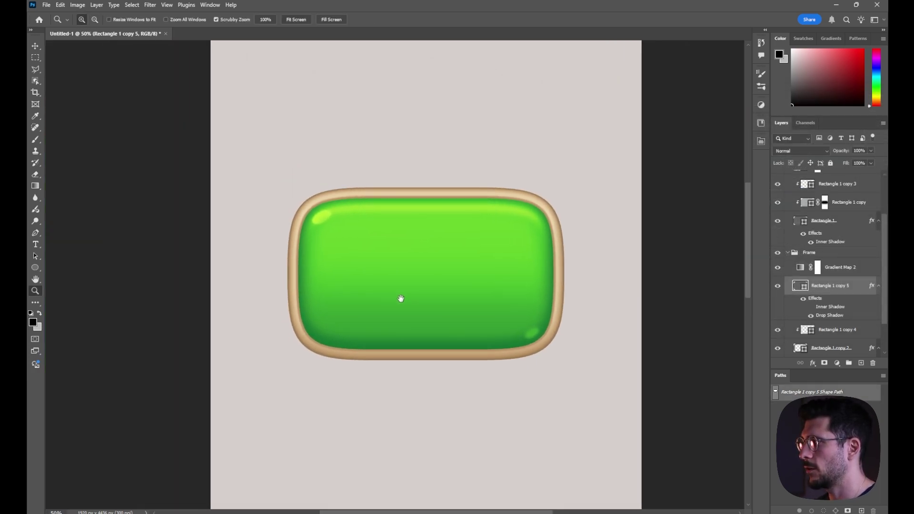
left_click(402, 280)
left_click_drag(441, 255, 448, 279)
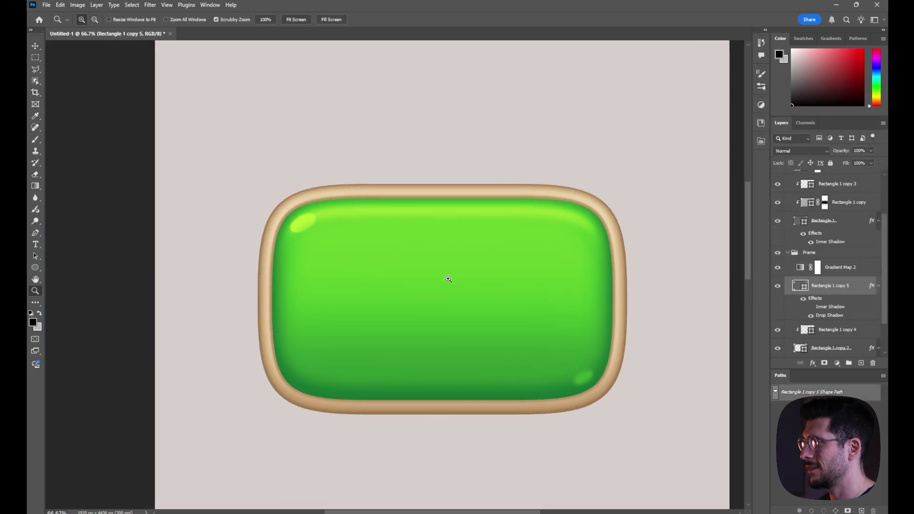
scroll(851, 298, "up", 3)
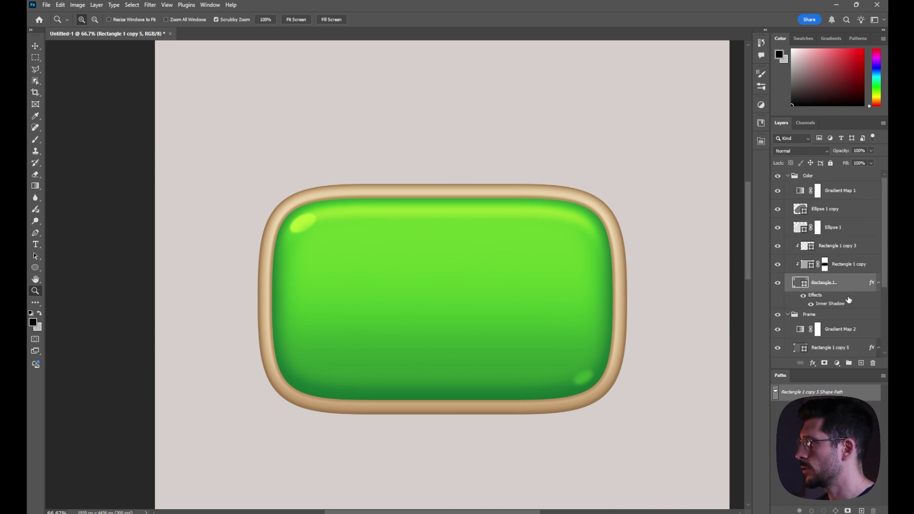
double_click(849, 299)
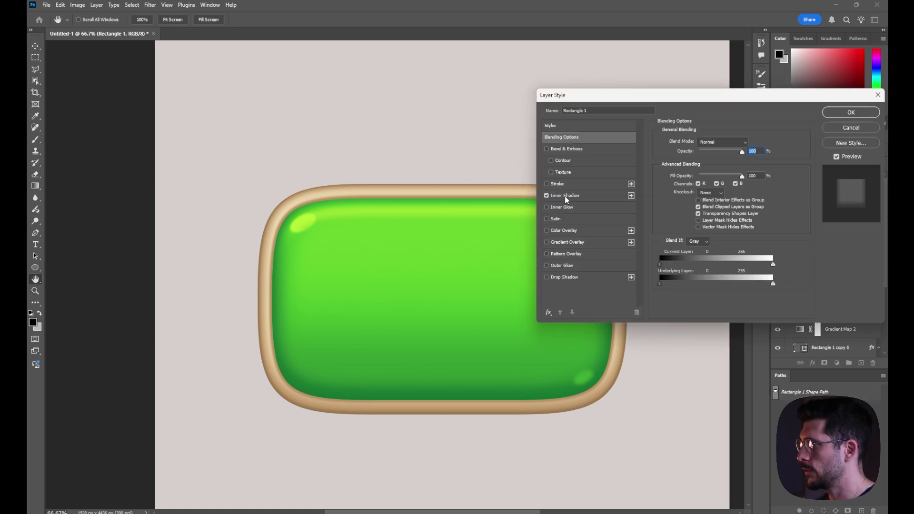
left_click(631, 196)
left_click(750, 142)
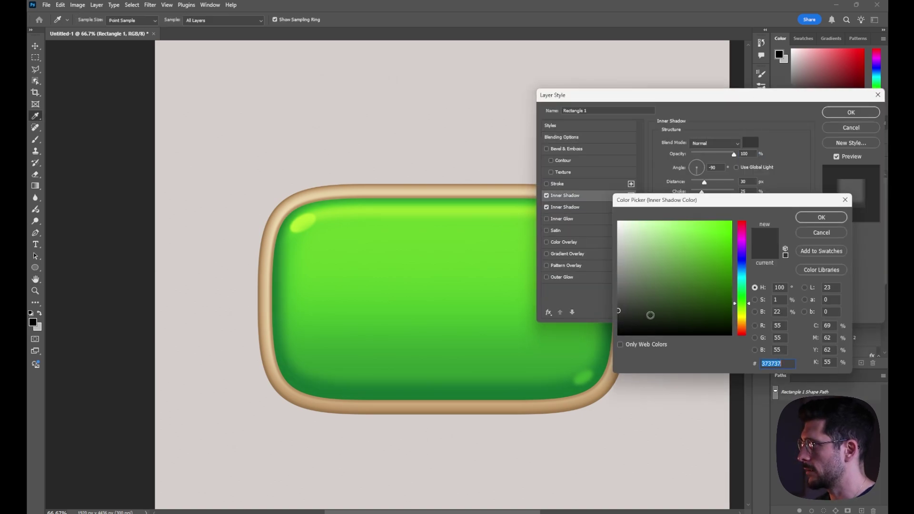
left_click(615, 325)
key("Return")
left_click_drag(678, 182, 698, 204)
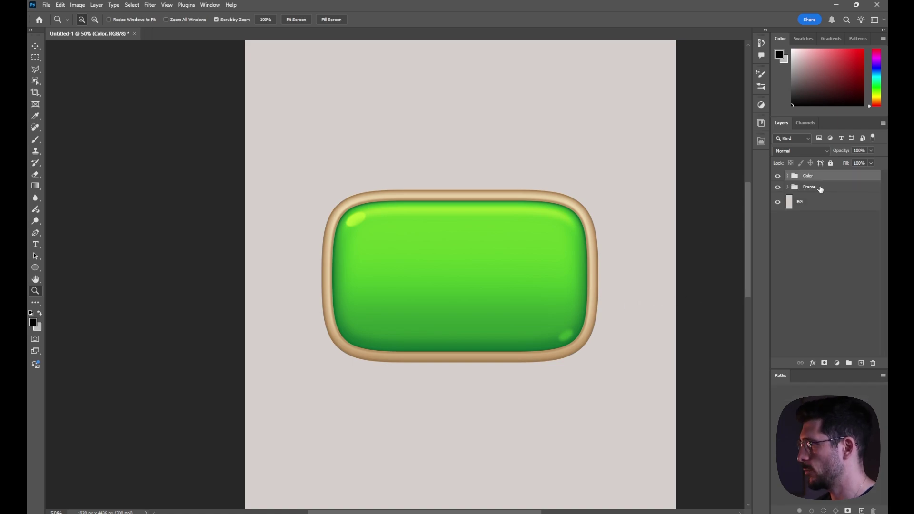
Group the Color and Frame groups together and name the new group Green Button
left_click(819, 188, "shift")
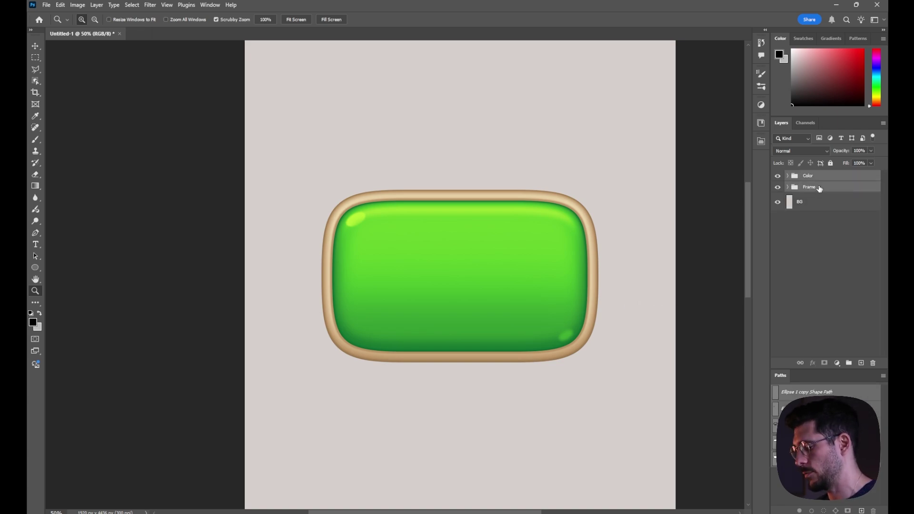
key("ctrl+g")
double_click(811, 175)
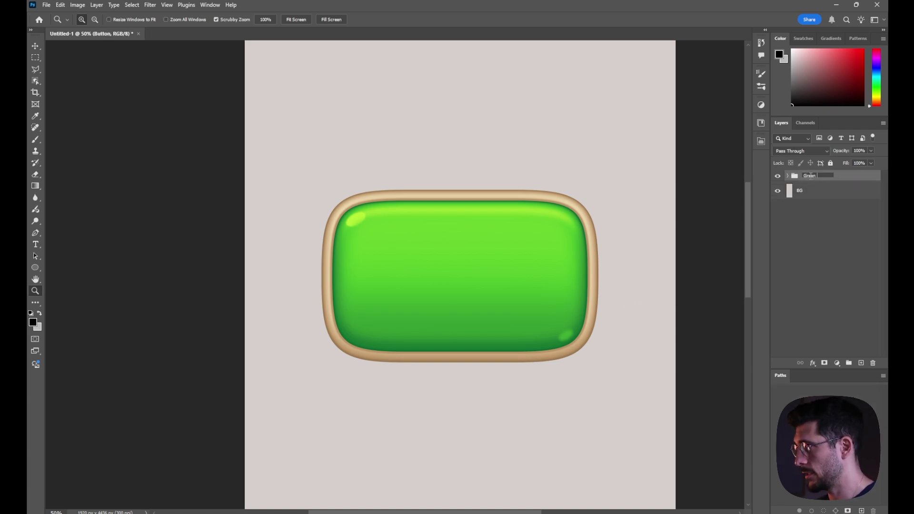
type("Green Button")
key("Return")
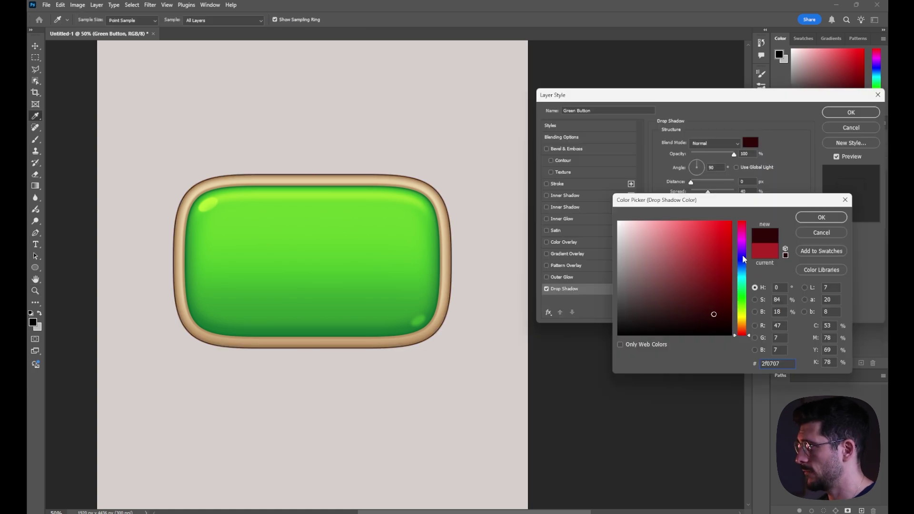
Give the Green Button group a dark brown drop shadow with 15 px distance, 0% spread, 30 px size and reduced opacity
left_click_drag(743, 225, 744, 321)
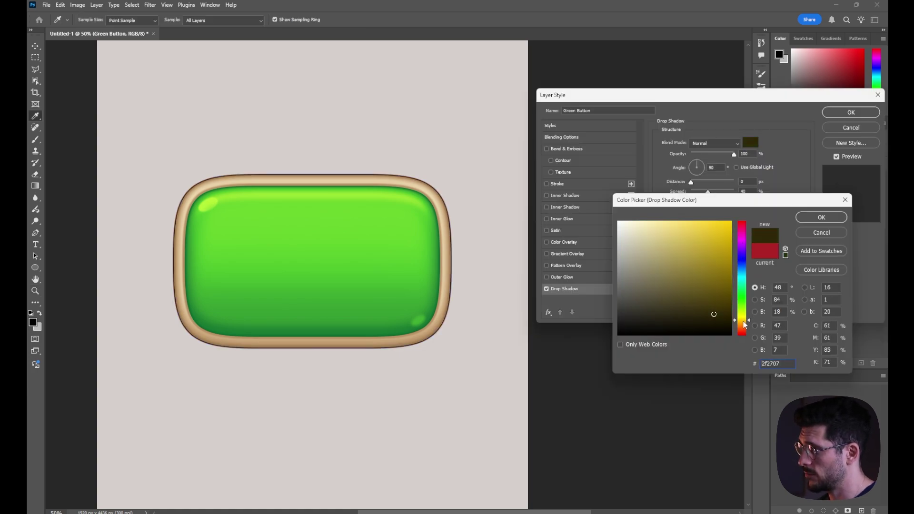
left_click(713, 318)
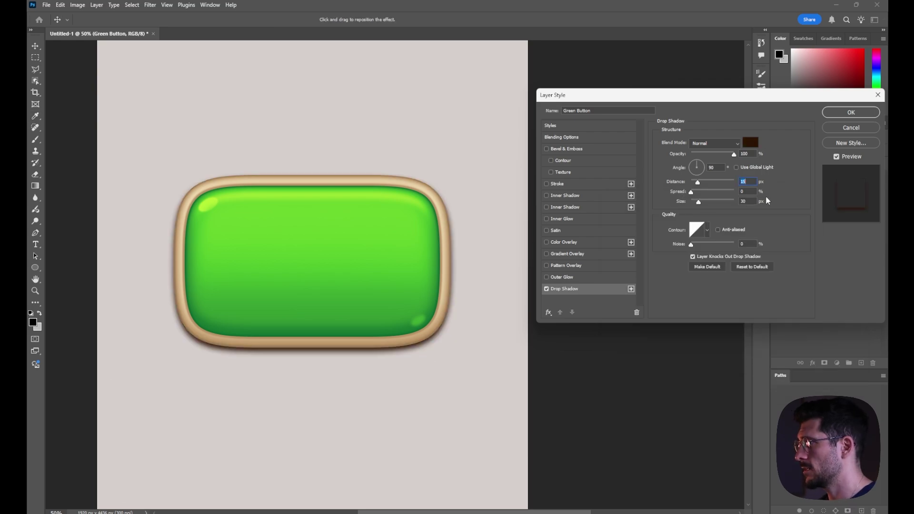
left_click(734, 155)
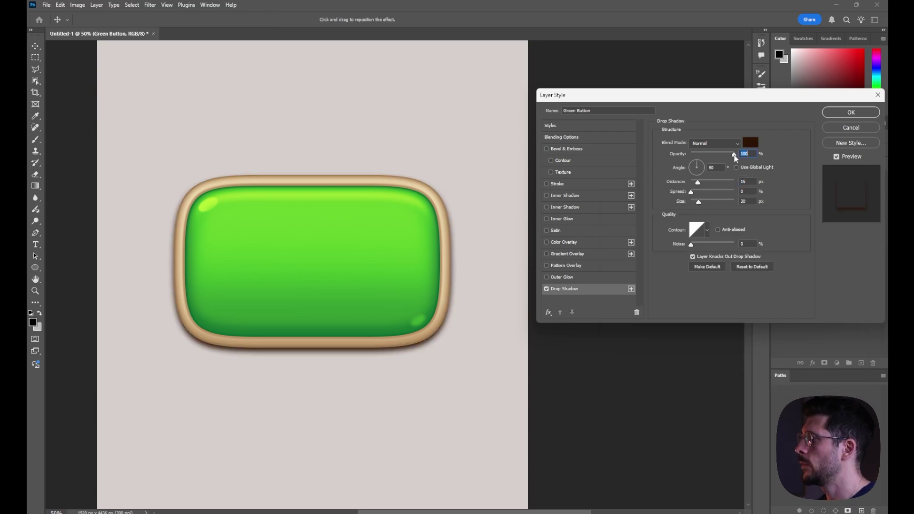
left_click_drag(734, 155, 716, 158)
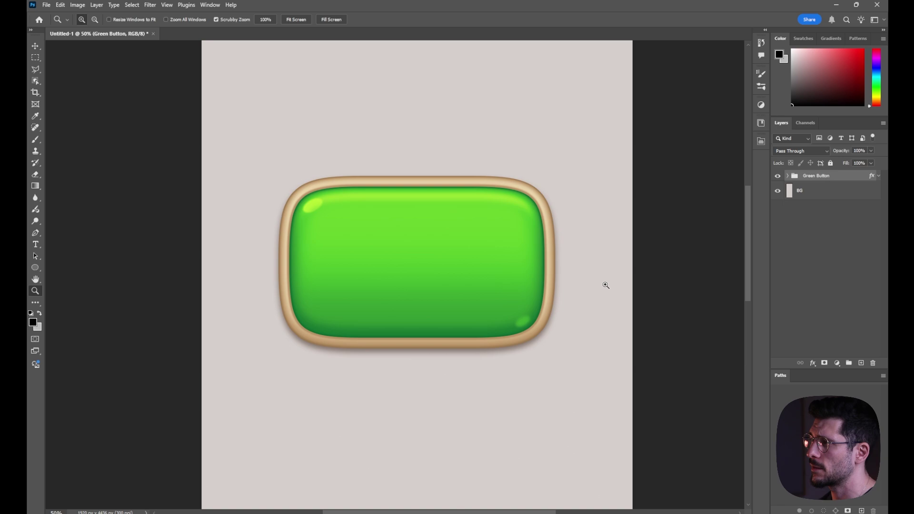
Duplicate the Green Button group below the original as Purple Button, and expand the copy and its Color group
left_click(469, 312, "alt")
key("v")
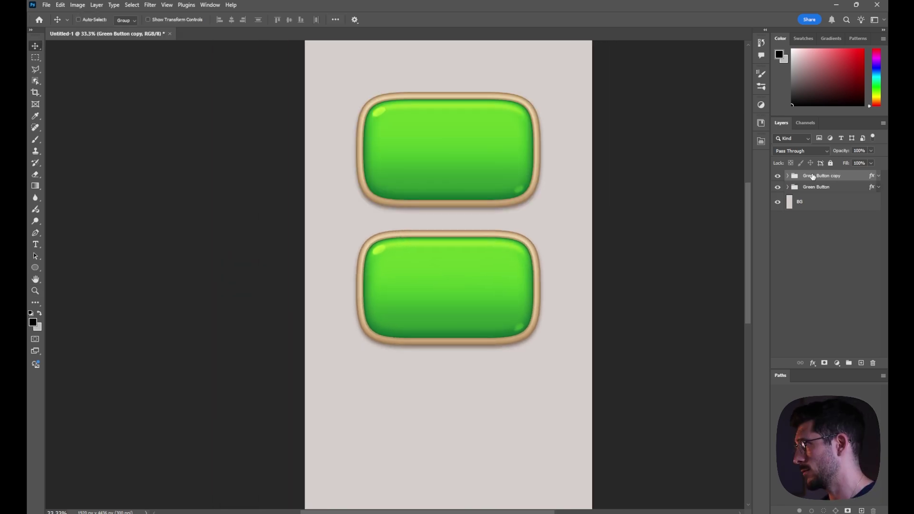
double_click(812, 175)
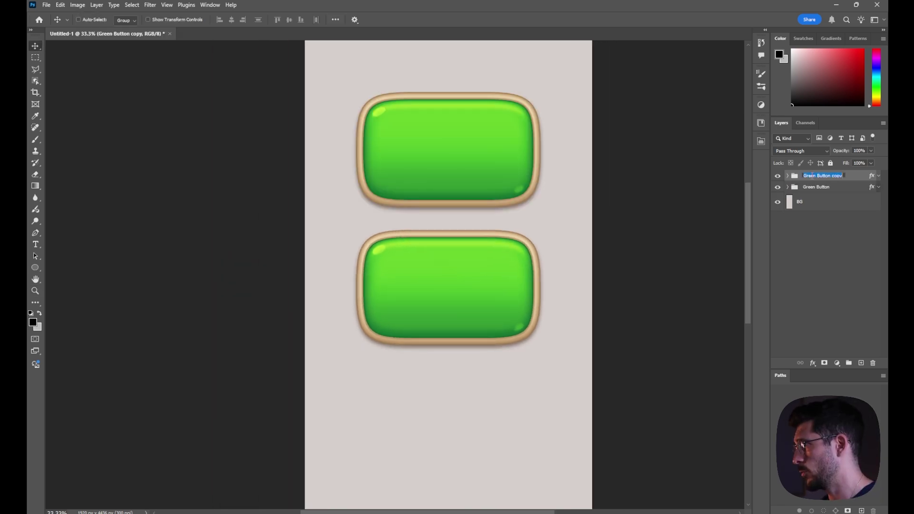
double_click(812, 175)
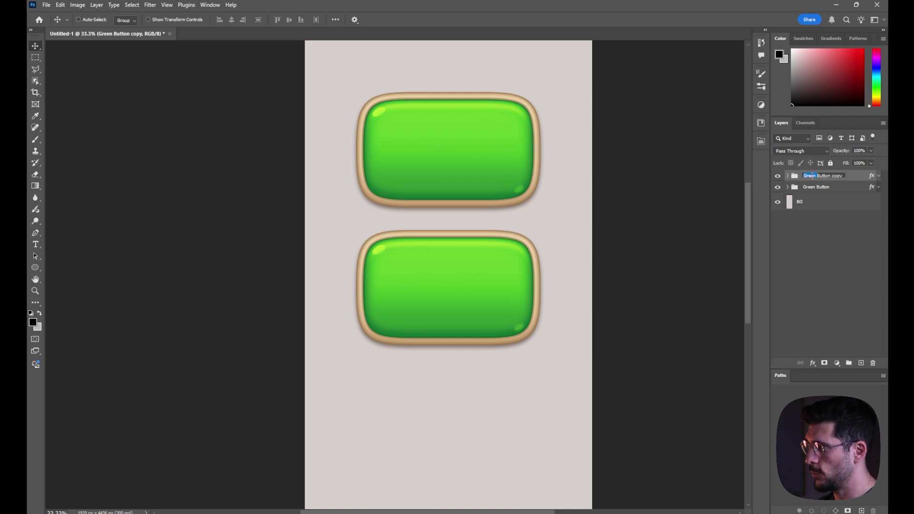
type("Purple Button")
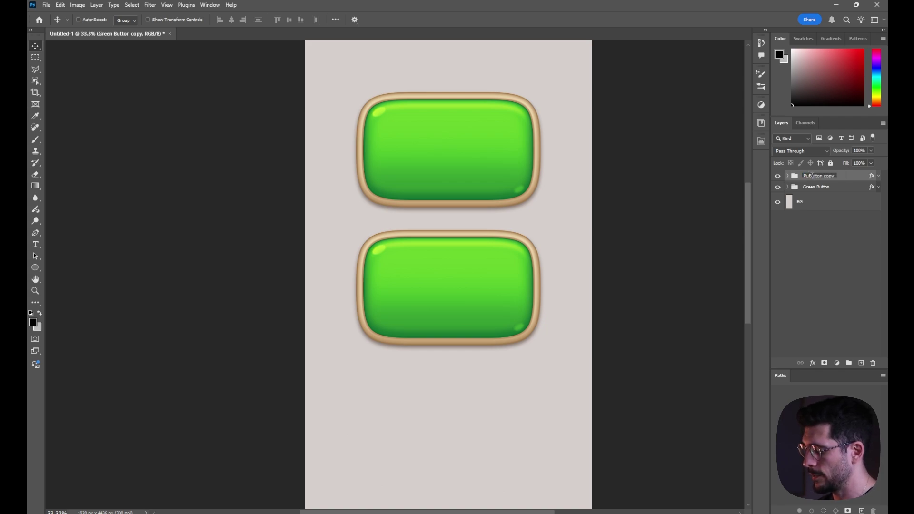
key("Return")
left_click(788, 176)
left_click(798, 189)
left_click(794, 187)
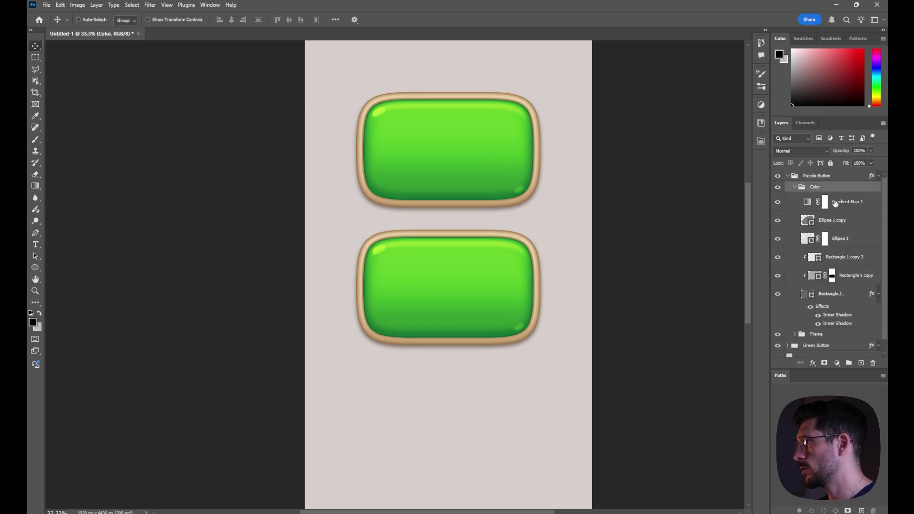
Try recolouring the duplicate with a Hue/Saturation adjustment above Gradient Map 1 by shifting its hue, and delete that adjustment layer
left_click(847, 202)
left_click(837, 364)
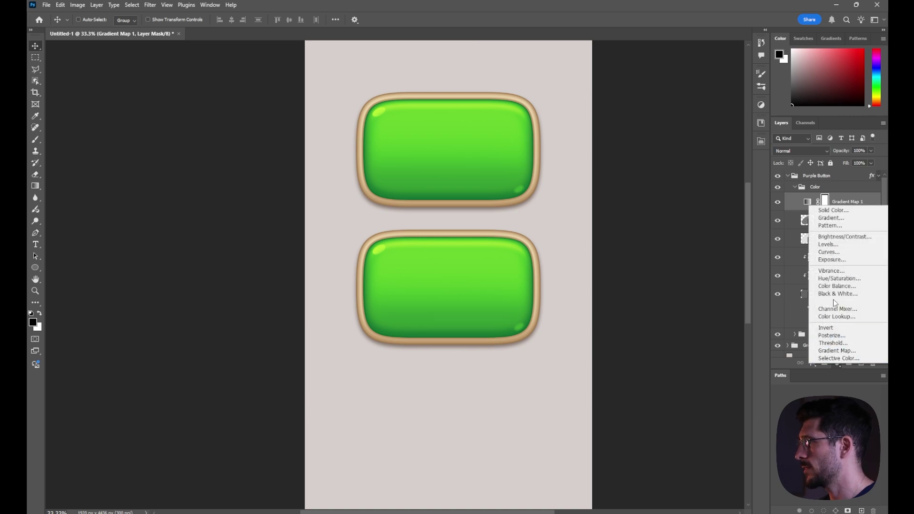
left_click(839, 278)
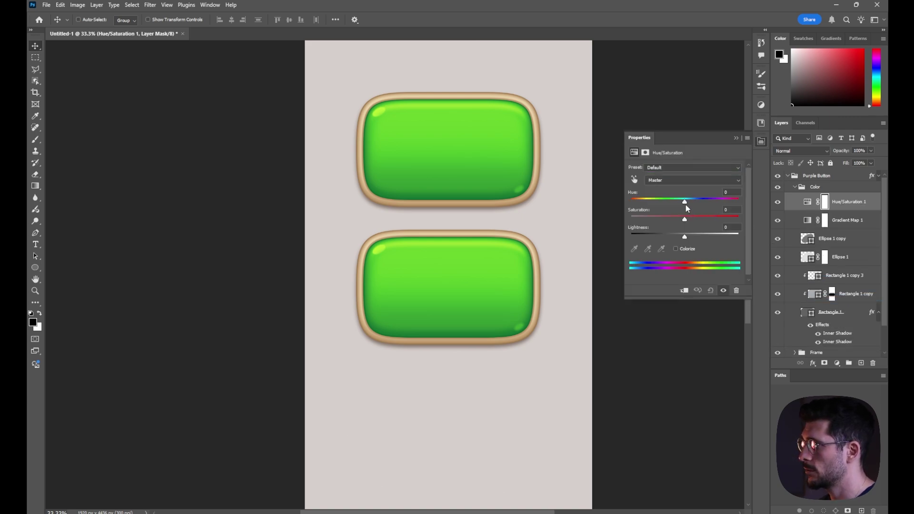
left_click_drag(685, 202, 646, 207)
left_click_drag(646, 204, 651, 203)
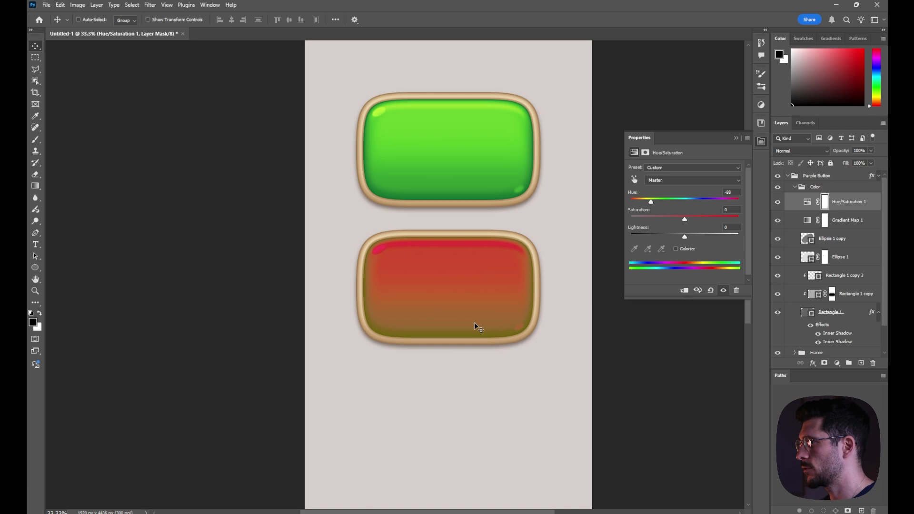
left_click_drag(650, 205, 687, 202)
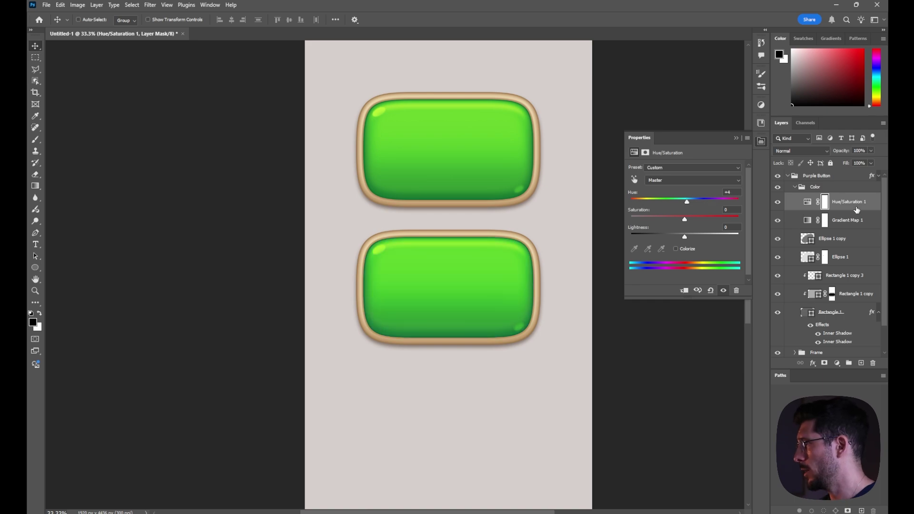
key("Delete")
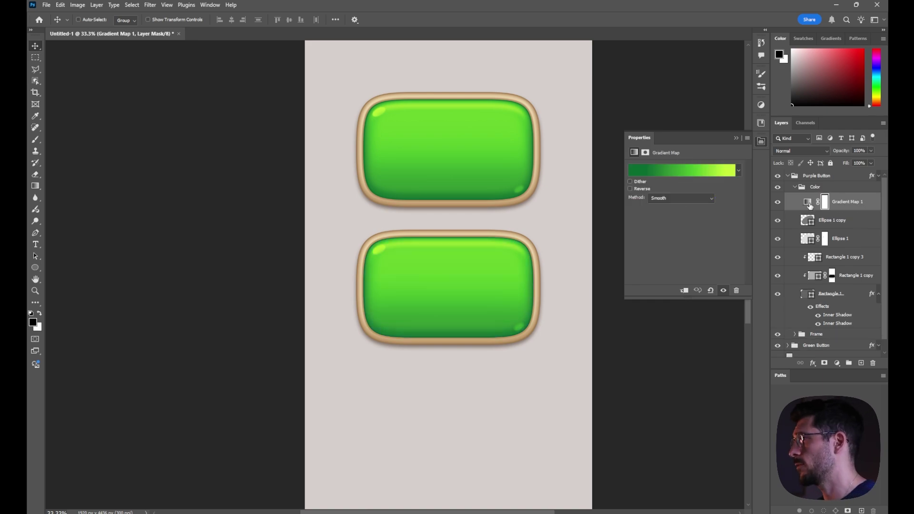
Change the darkest colour stop of the Purple Button's Gradient Map 1 to dark blue (#08446a)
left_click(807, 202)
left_click(682, 170)
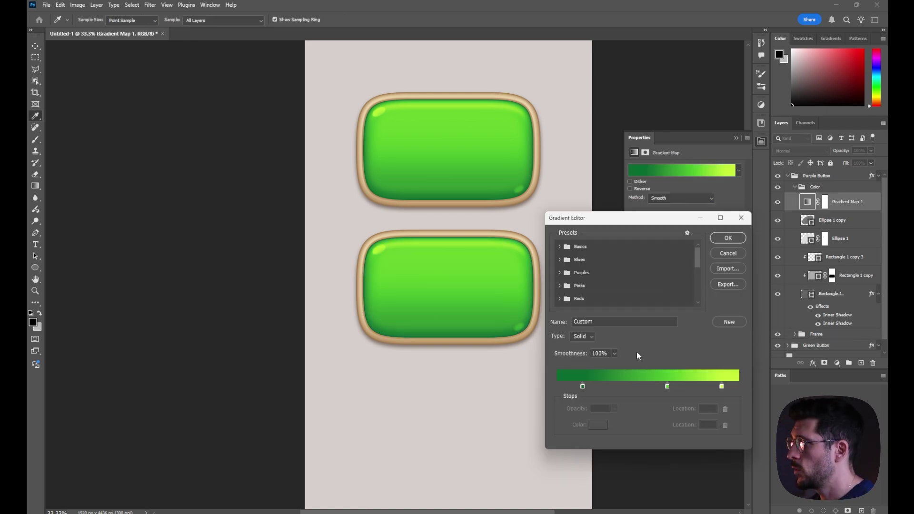
double_click(582, 386)
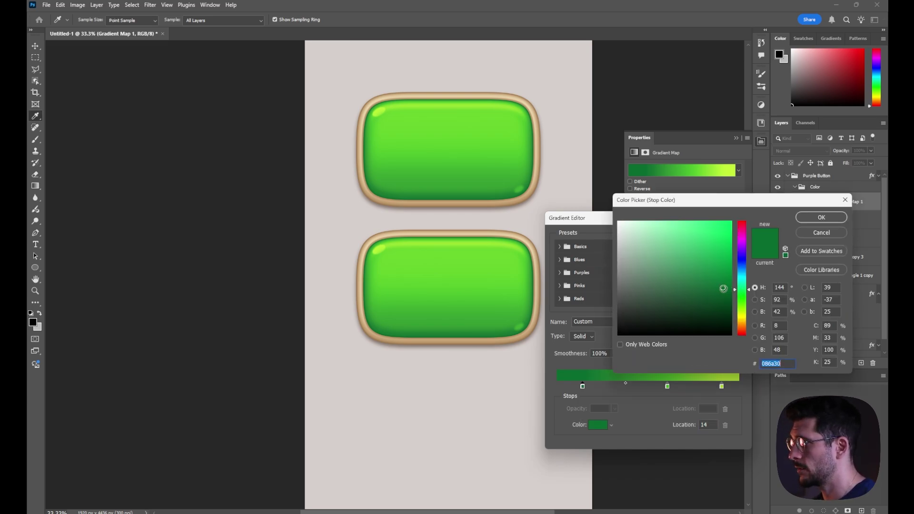
left_click(744, 289)
left_click_drag(744, 287, 745, 273)
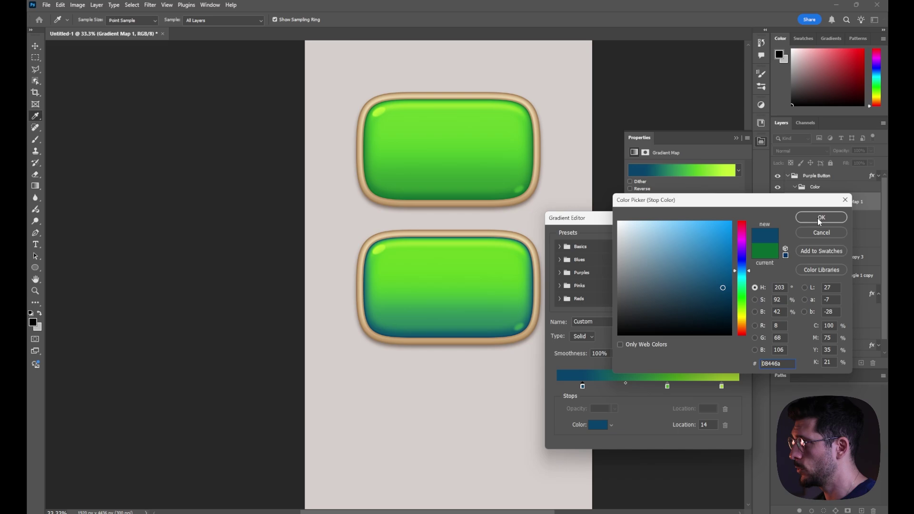
left_click(821, 218)
Recolour the gradient's middle stop turquoise (#20cbdf) and its lightest stop pale cyan
double_click(667, 387)
left_click_drag(745, 299, 743, 284)
left_click(821, 217)
double_click(722, 386)
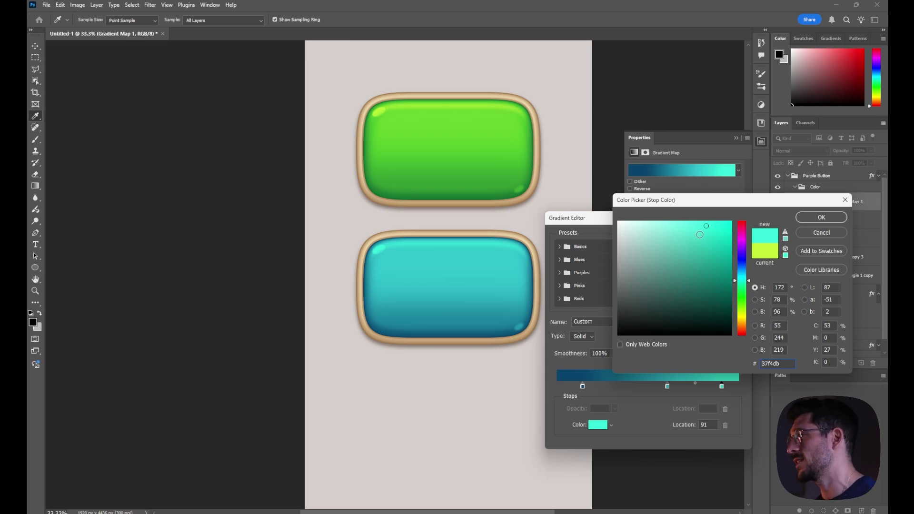
left_click_drag(698, 234, 681, 226)
key("Return")
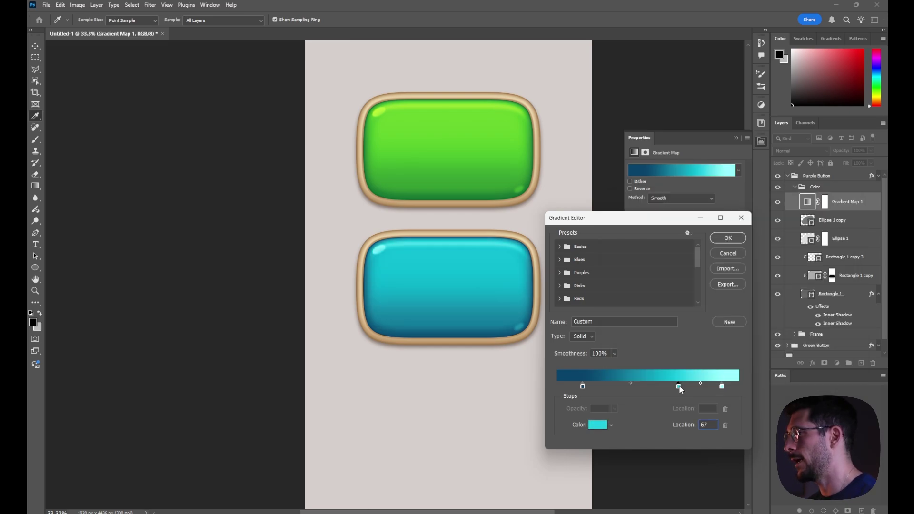
Move the turquoise stop to 75%, add a blue stop (#1a99e1) at 56%, and accept the edited gradient
left_click_drag(668, 386, 694, 387)
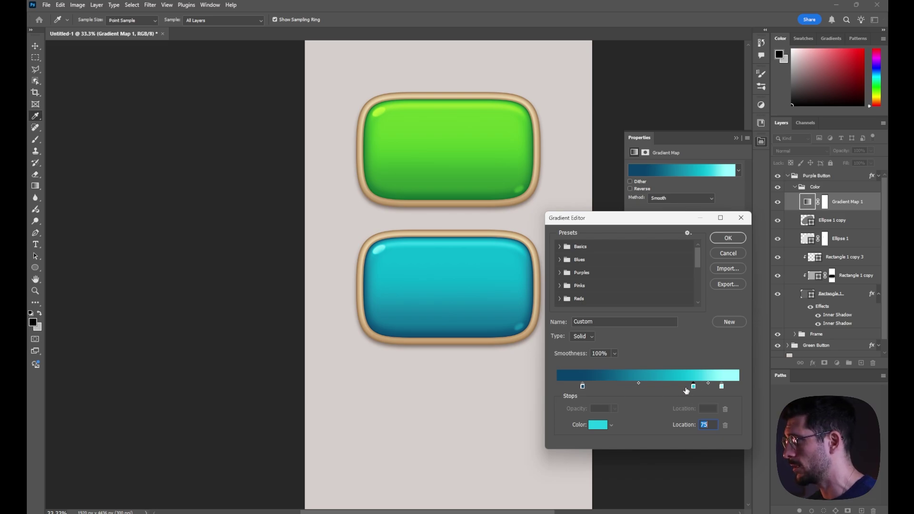
left_click(659, 387)
double_click(658, 386)
left_click_drag(746, 282, 742, 275)
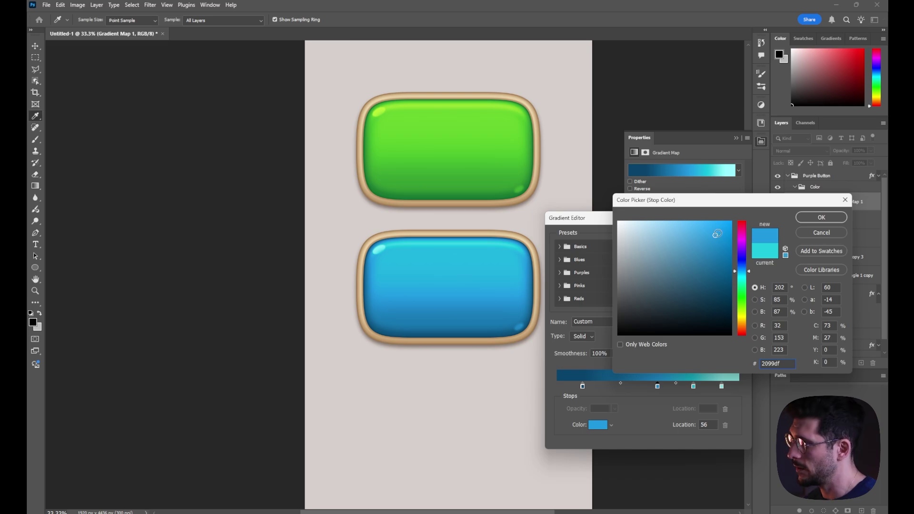
left_click_drag(718, 234, 719, 234)
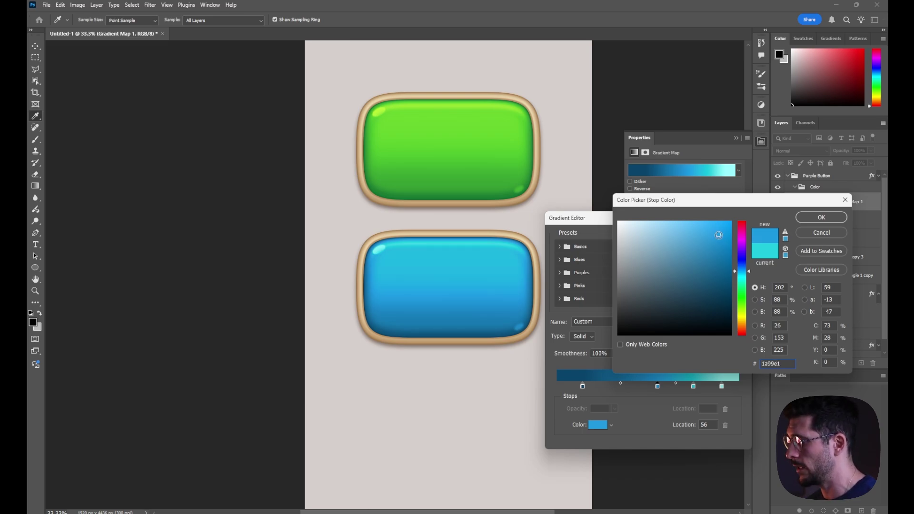
key("Return")
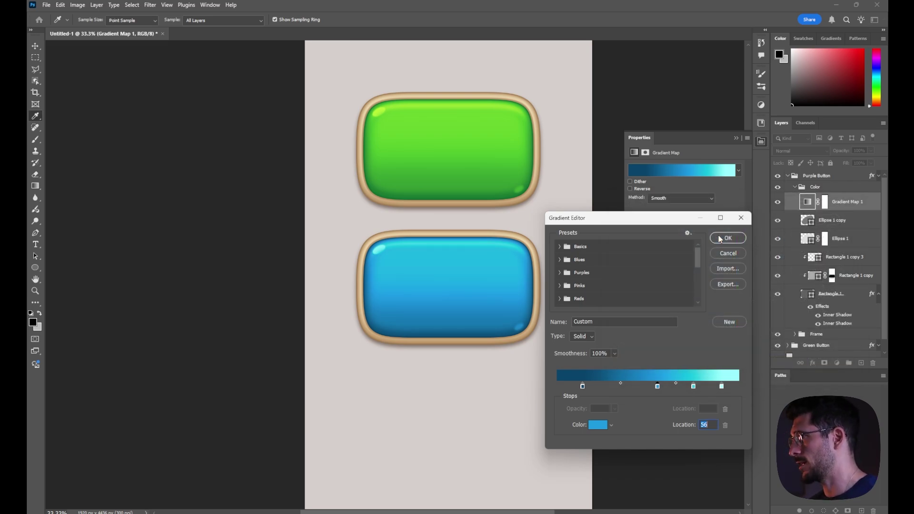
left_click(721, 228)
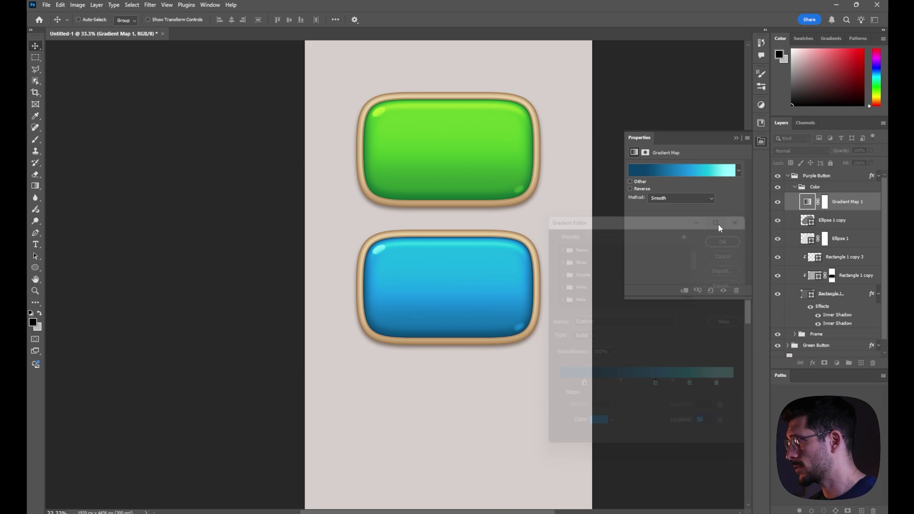
Rename the Purple Button group as Blue Button and duplicate it below as Red Button
double_click(810, 176)
type("Blue Button copy")
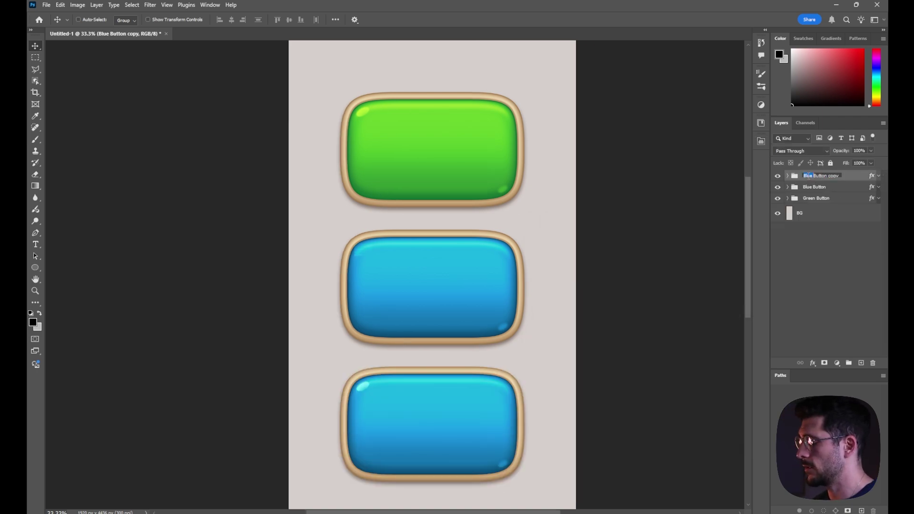
type("Red")
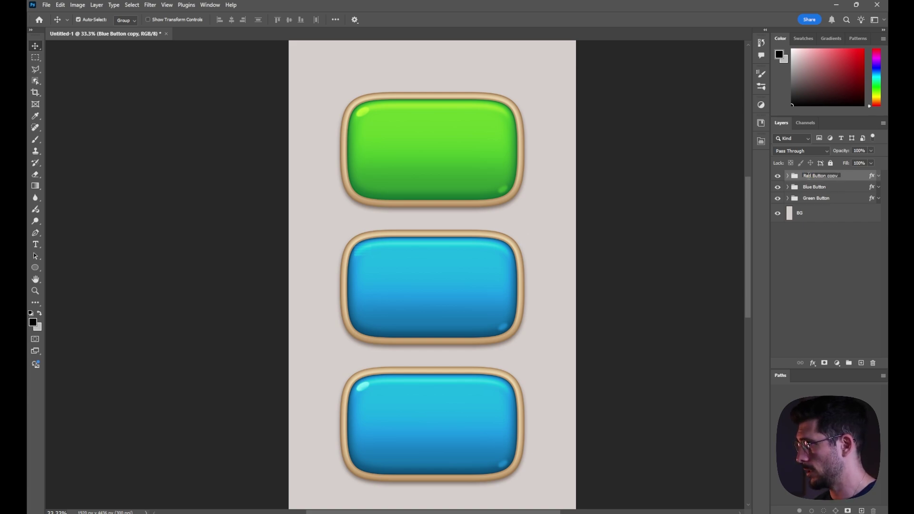
key("Return")
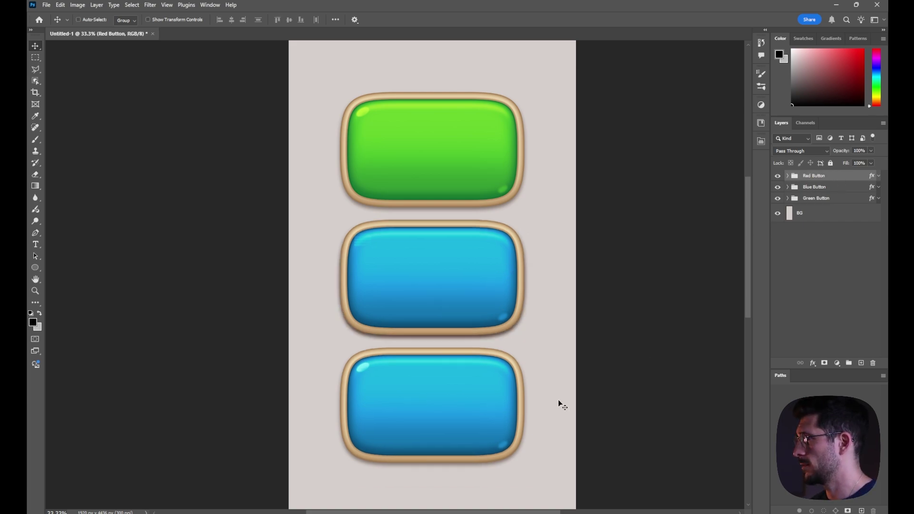
Change the darkest colour stop at 14% in the Red Button's Gradient Map 1 to dark red
left_click(501, 409, "ctrl")
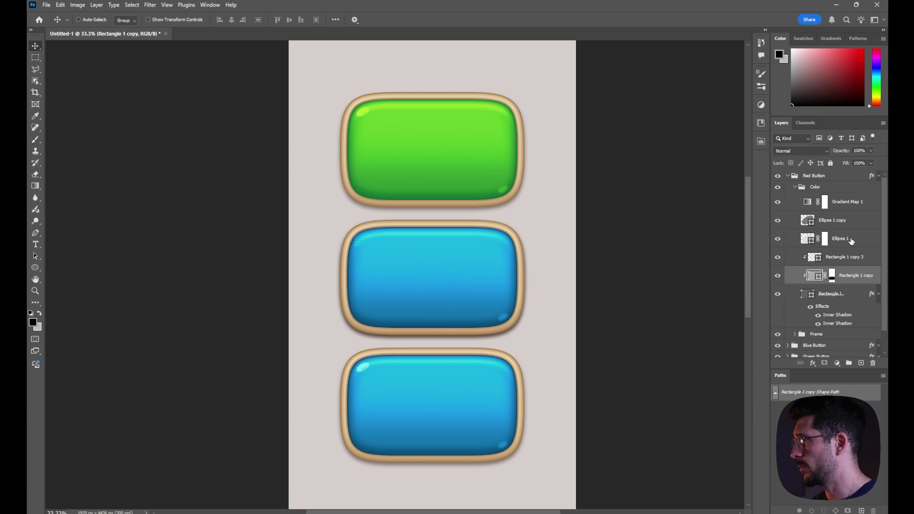
double_click(808, 202)
left_click(698, 172)
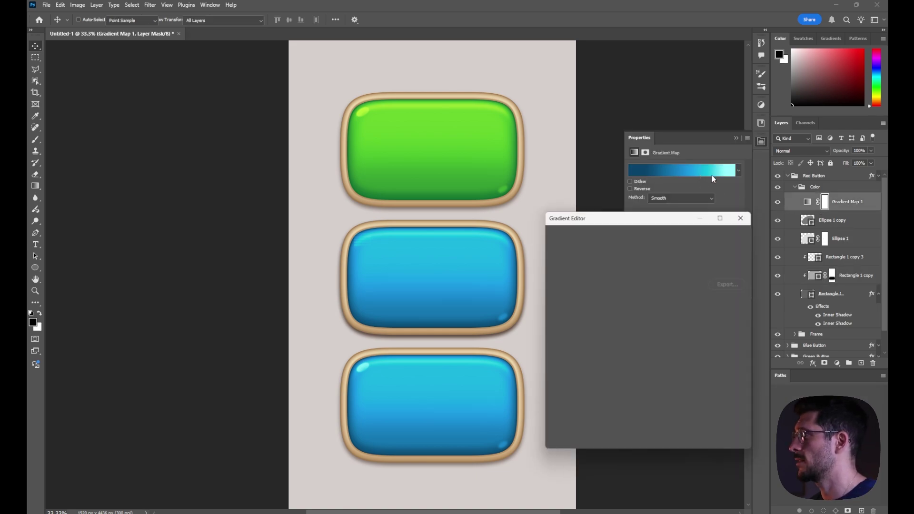
left_click(583, 386)
double_click(582, 386)
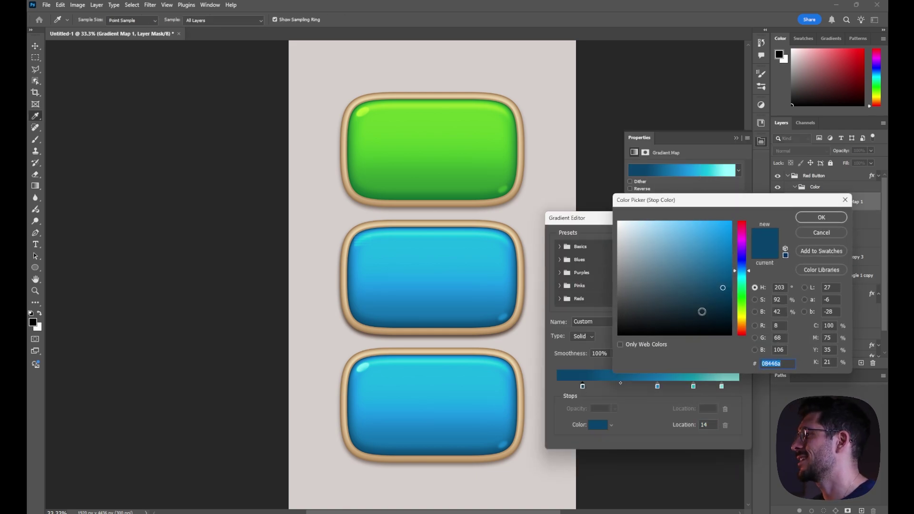
left_click(745, 328)
left_click_drag(745, 330, 746, 336)
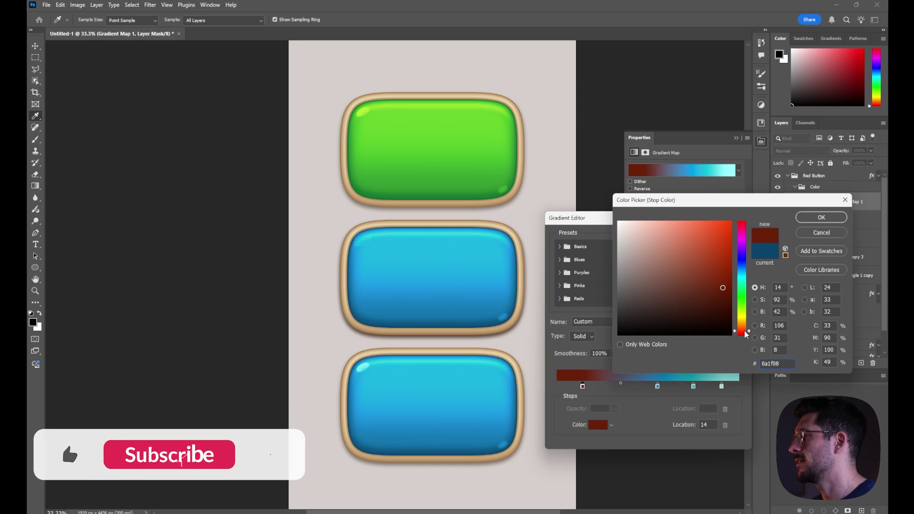
key("Return")
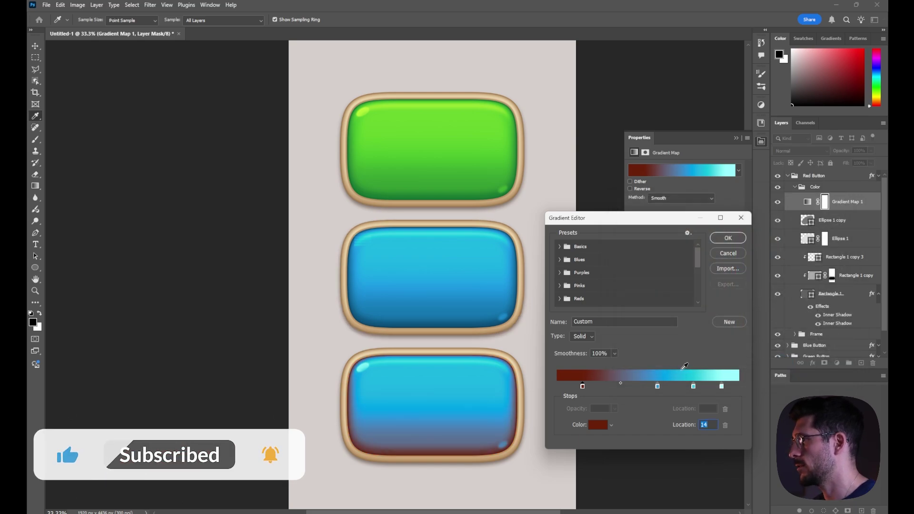
Recolour the gradient's 56% stop bright red and shift its 75% stop to a warm orange-red hue
double_click(657, 386)
left_click(742, 327)
left_click_drag(745, 332, 746, 335)
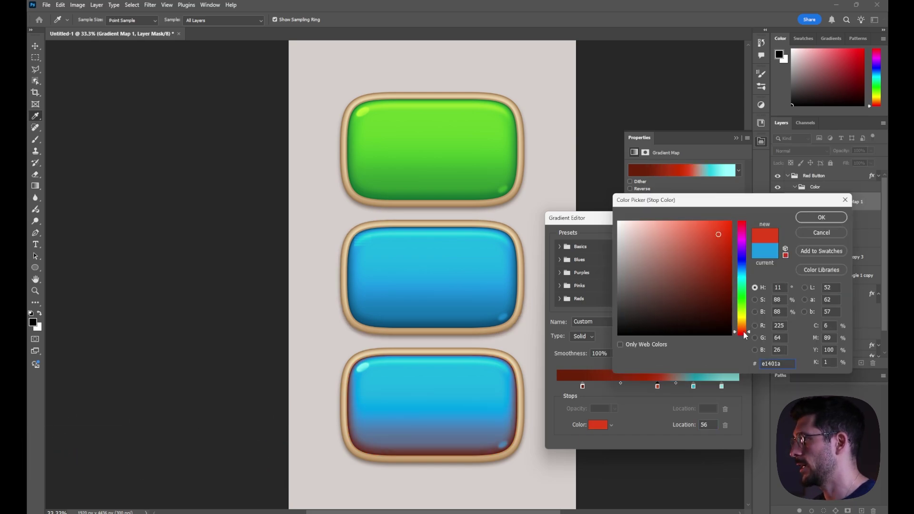
left_click(821, 217)
left_click(694, 387)
double_click(694, 387)
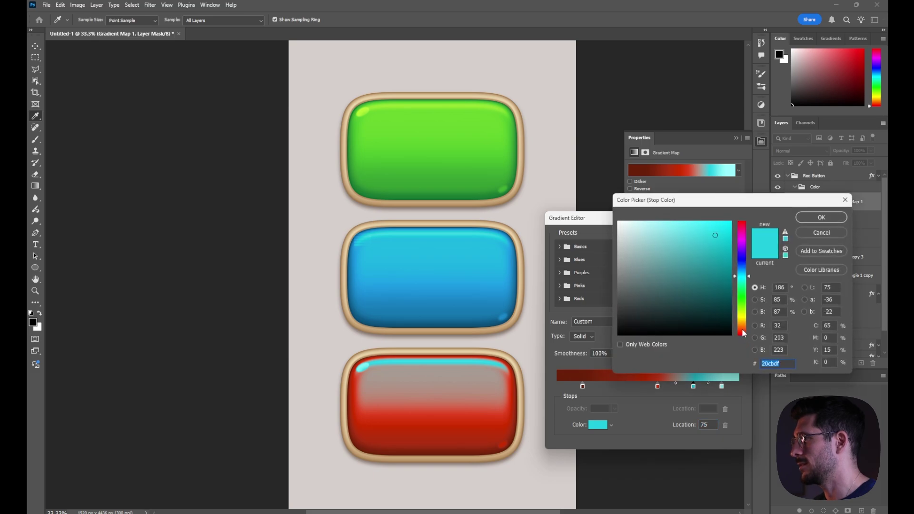
left_click(743, 329)
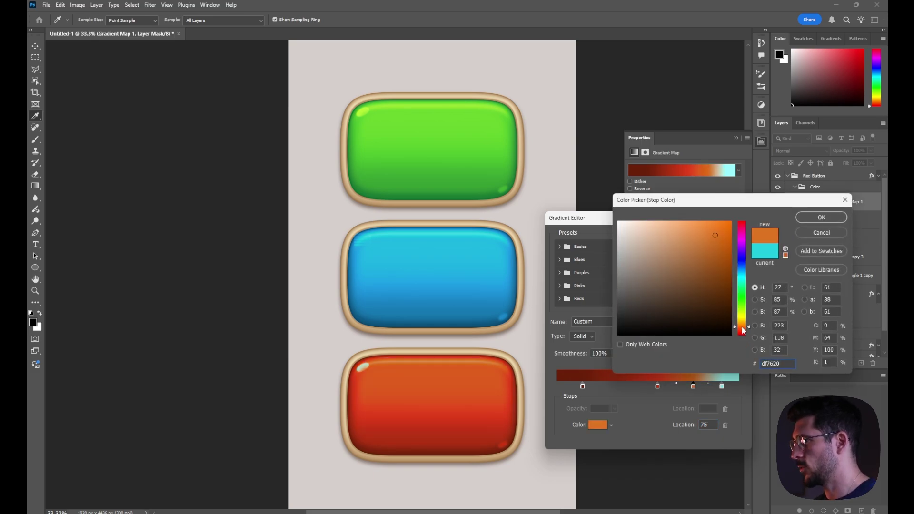
key("Return")
Set the gradient's lightest stop at 91% to pale salmon and its 75% stop to light red (#f05537)
double_click(721, 386)
left_click(743, 329)
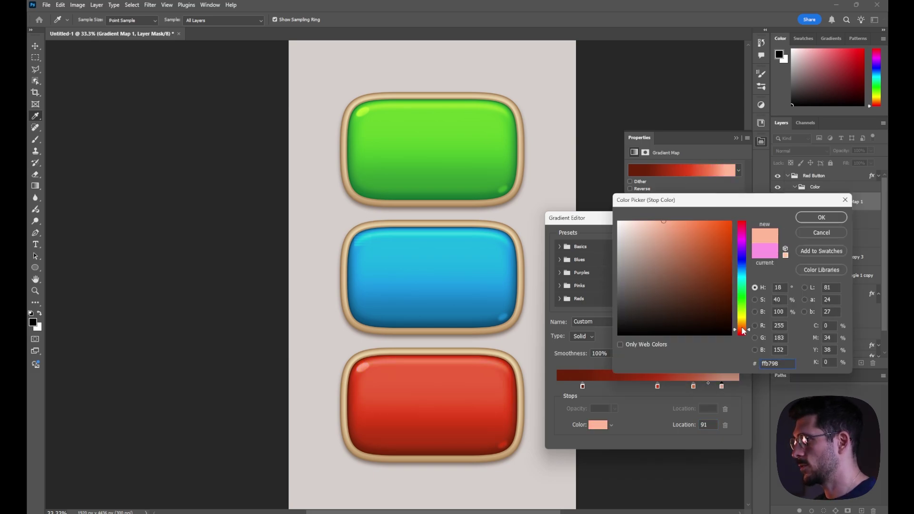
left_click_drag(691, 245, 683, 225)
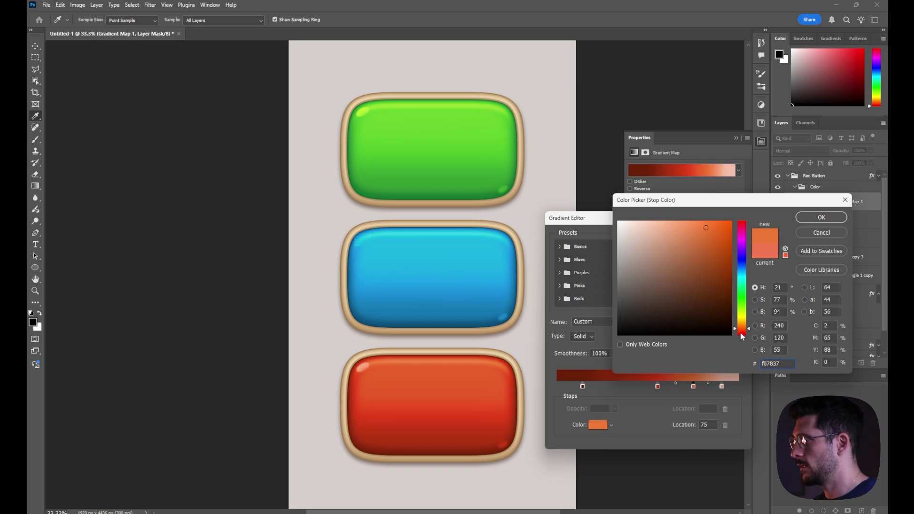
left_click(742, 333)
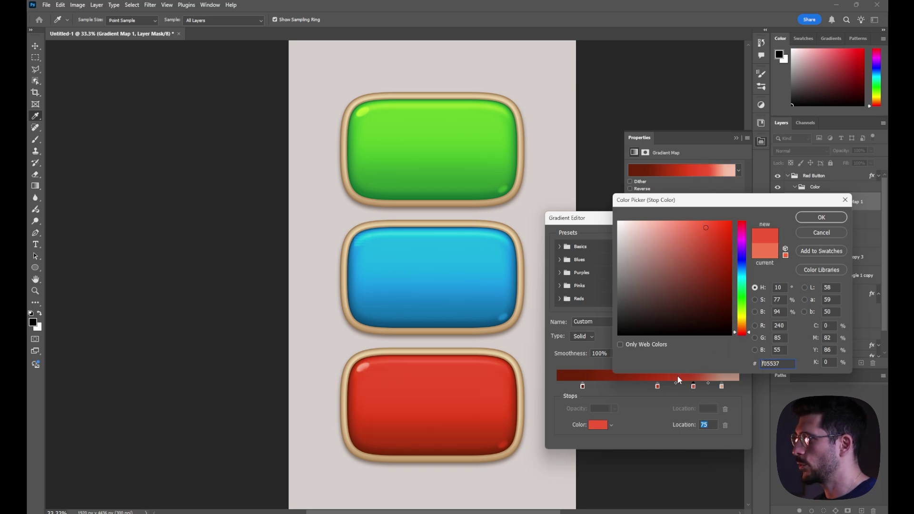
key("Return")
Make the gradient's 56% stop a more saturated red and accept the edited gradient
double_click(658, 387)
left_click(723, 236)
key("Return")
key("Return")
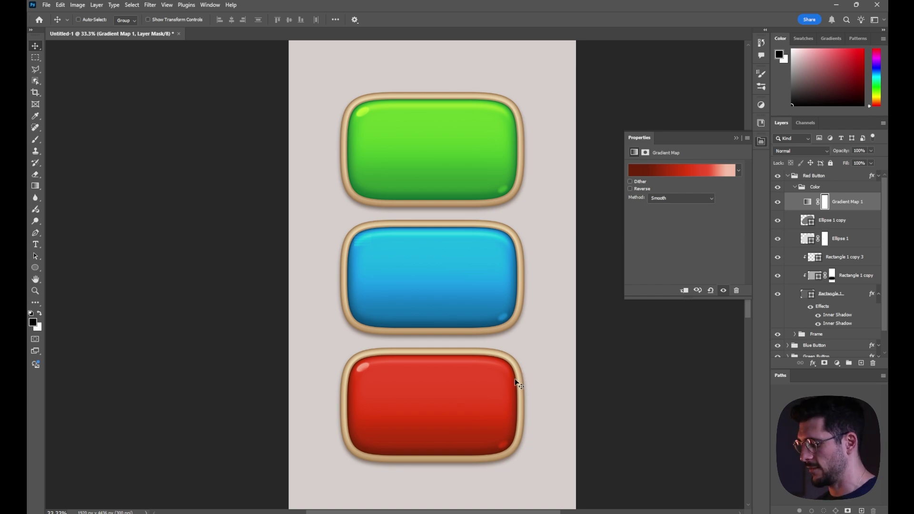
Collapse the Color group and the Red Button group in the layer stack
left_click(795, 187)
left_click(811, 176)
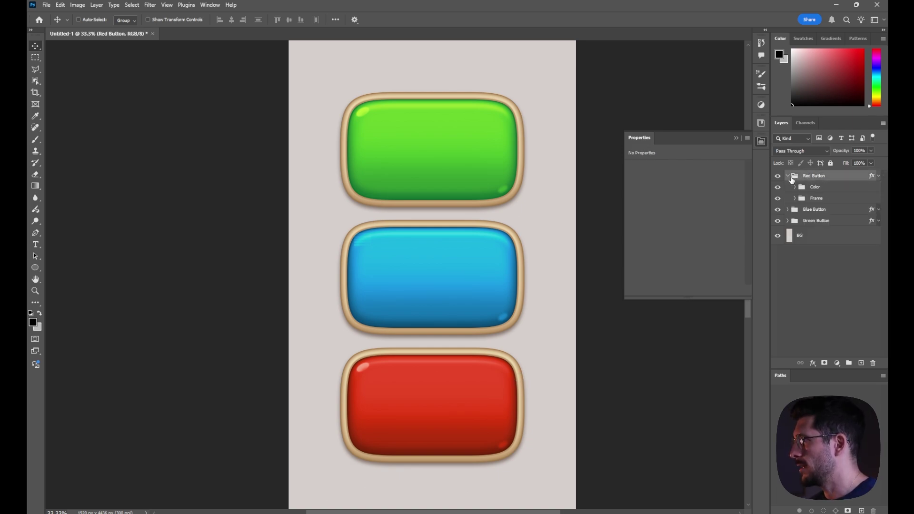
left_click(788, 176)
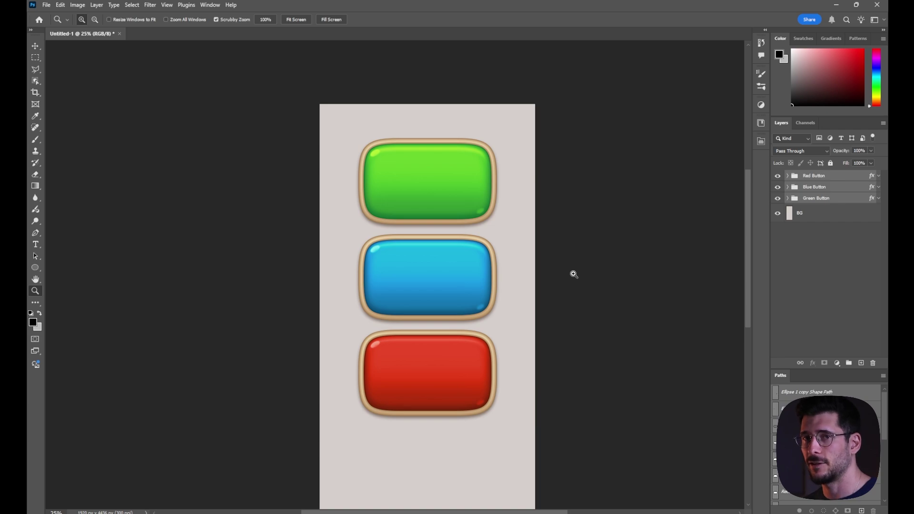